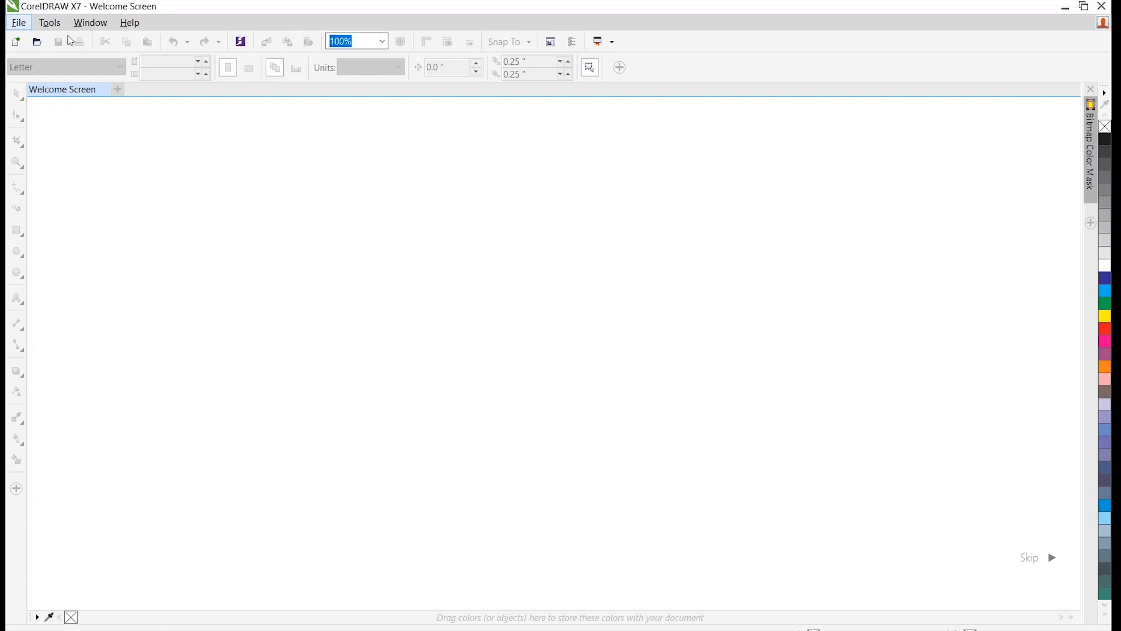
Create a new A4 portrait document that uses millimetres.
left_click(16, 42)
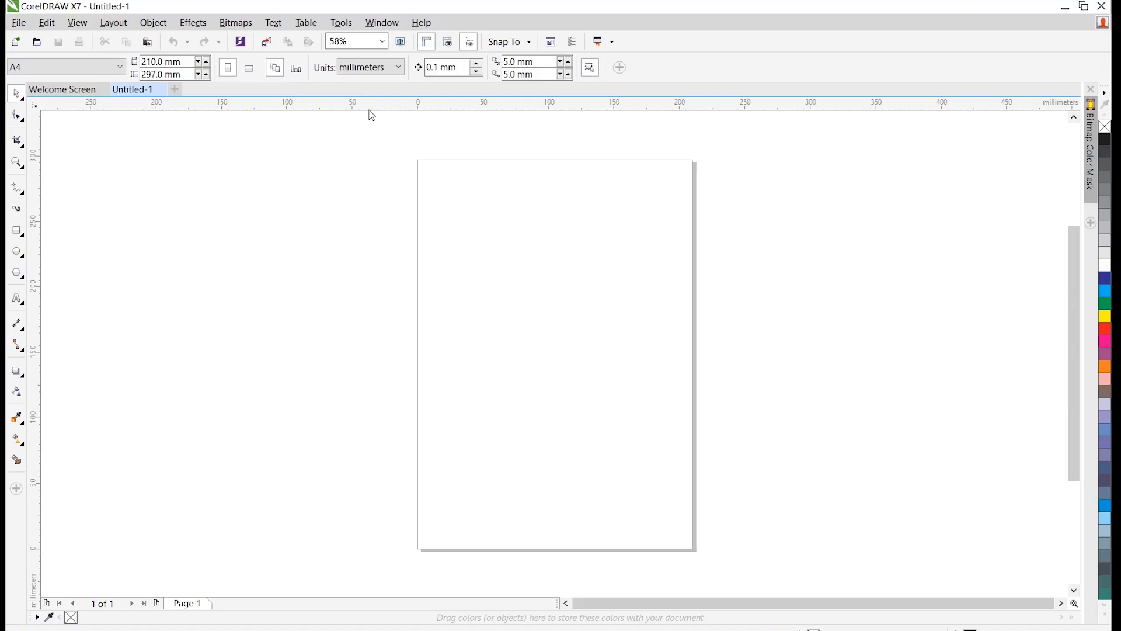
key("F7")
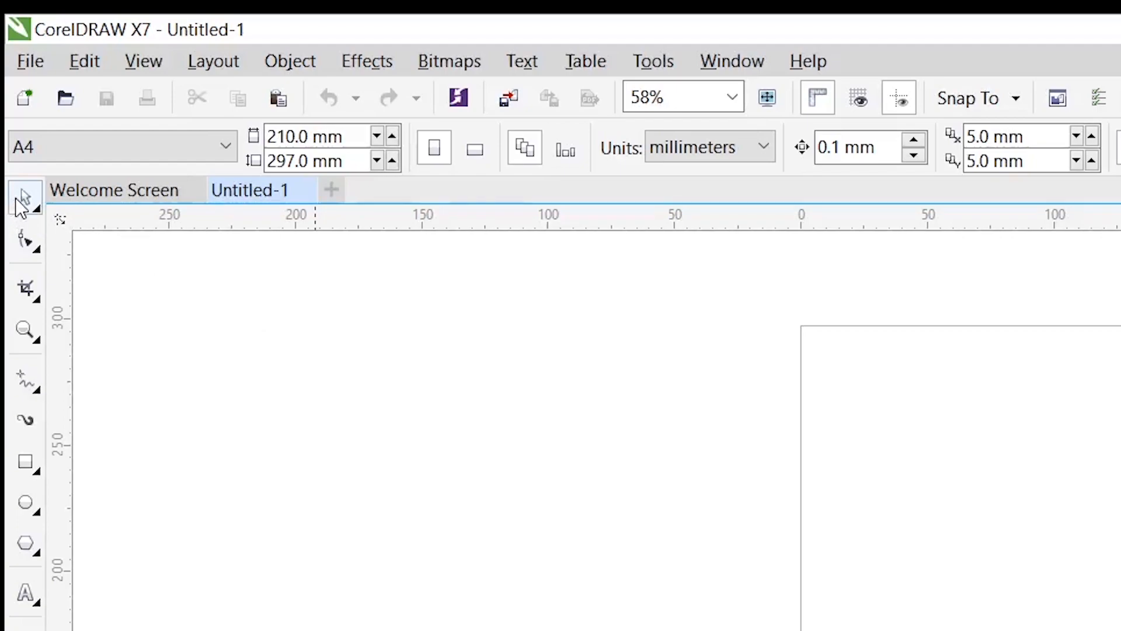
left_click(37, 249)
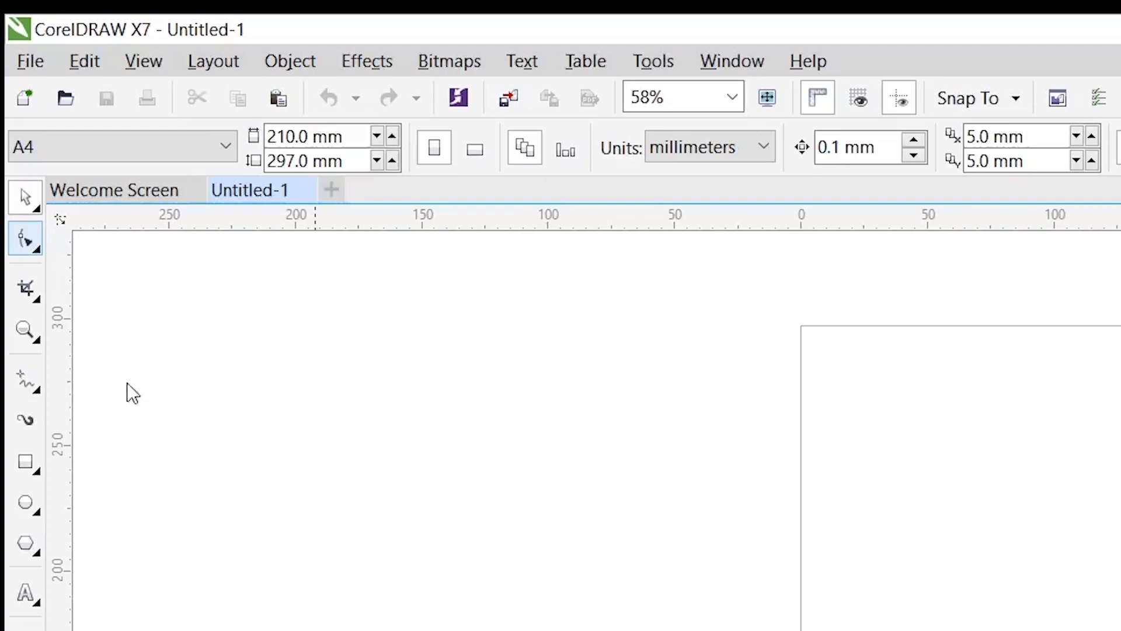
left_click(26, 242)
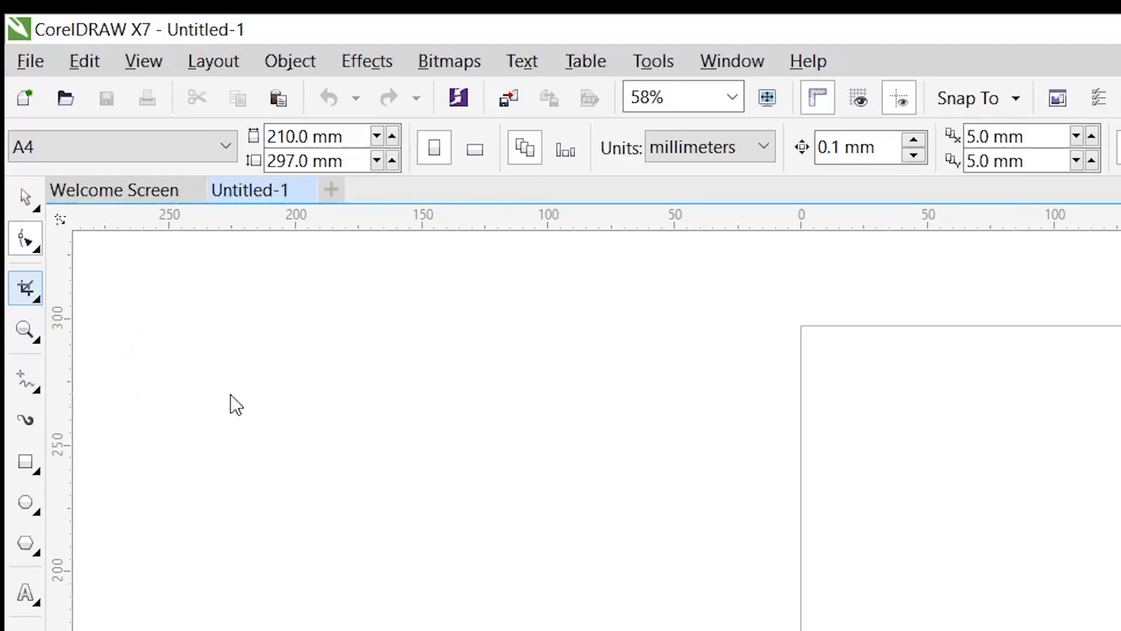
left_click(23, 290)
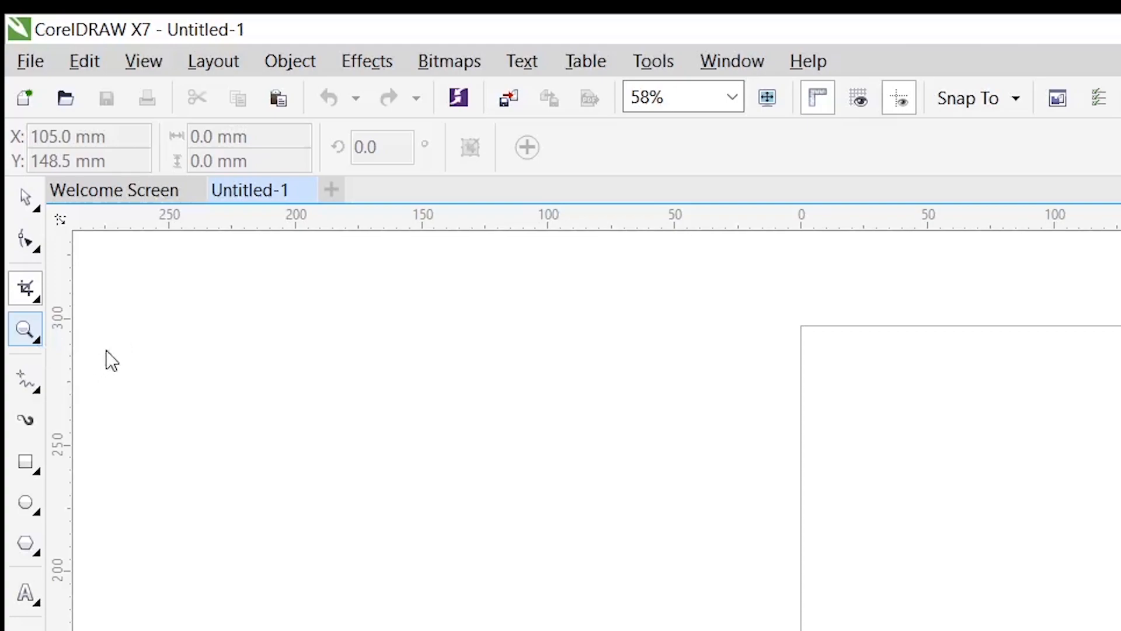
left_click(38, 327)
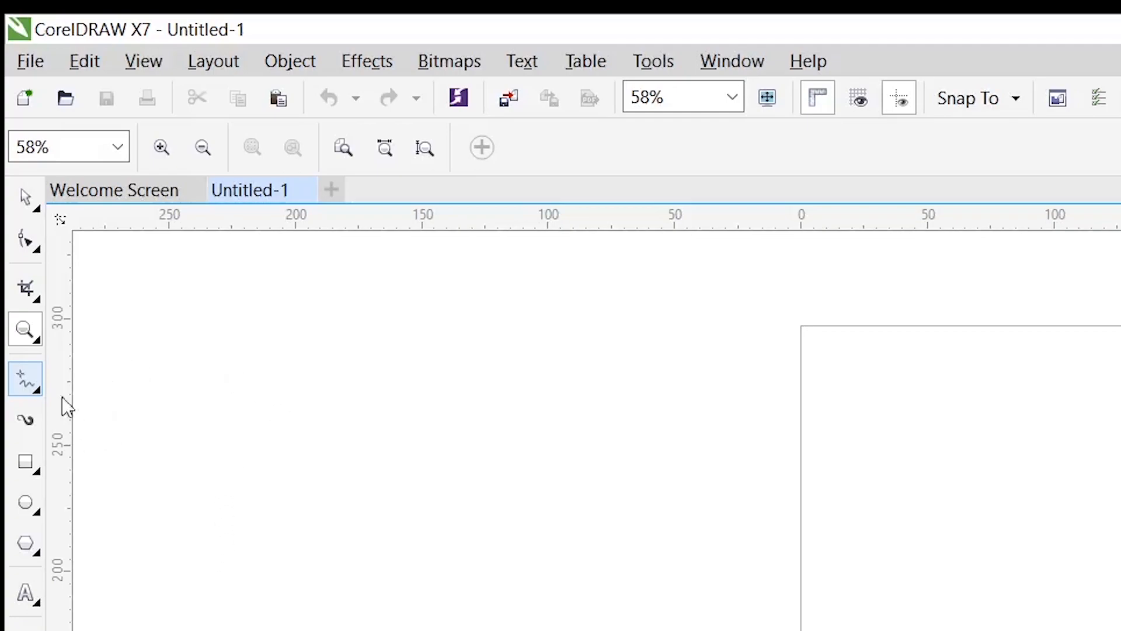
left_click(27, 381)
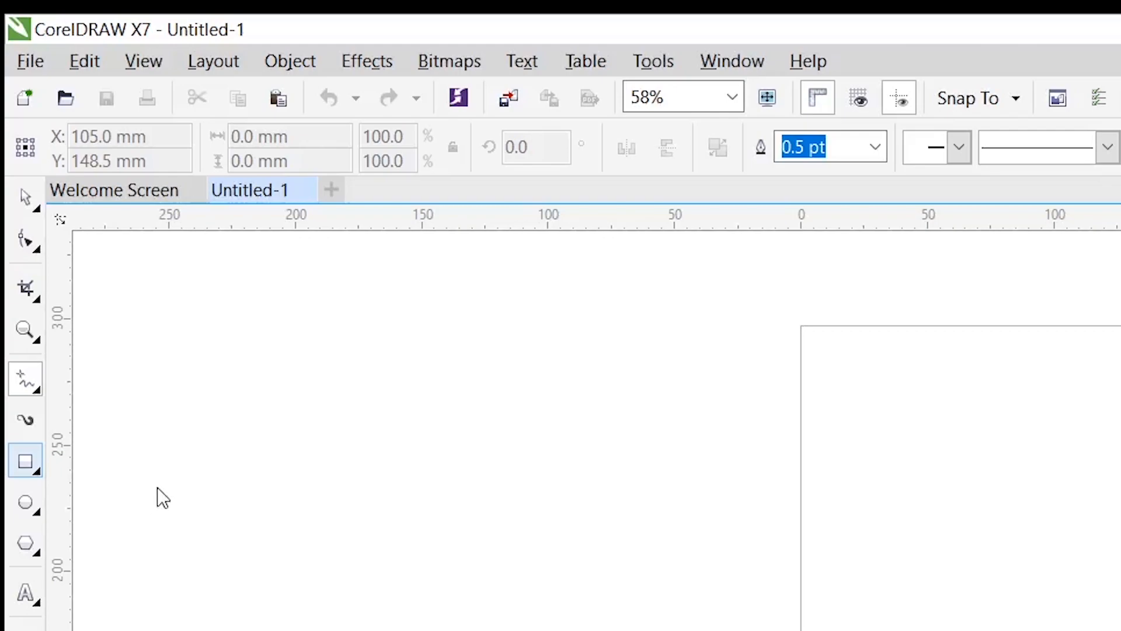
left_click(25, 462)
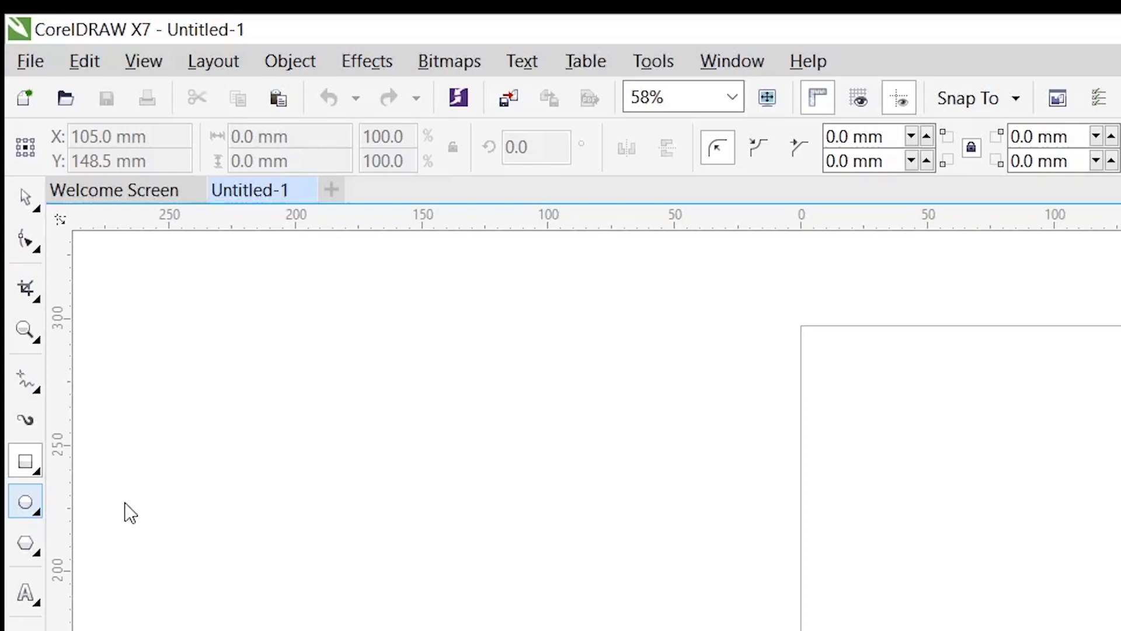
key("F7")
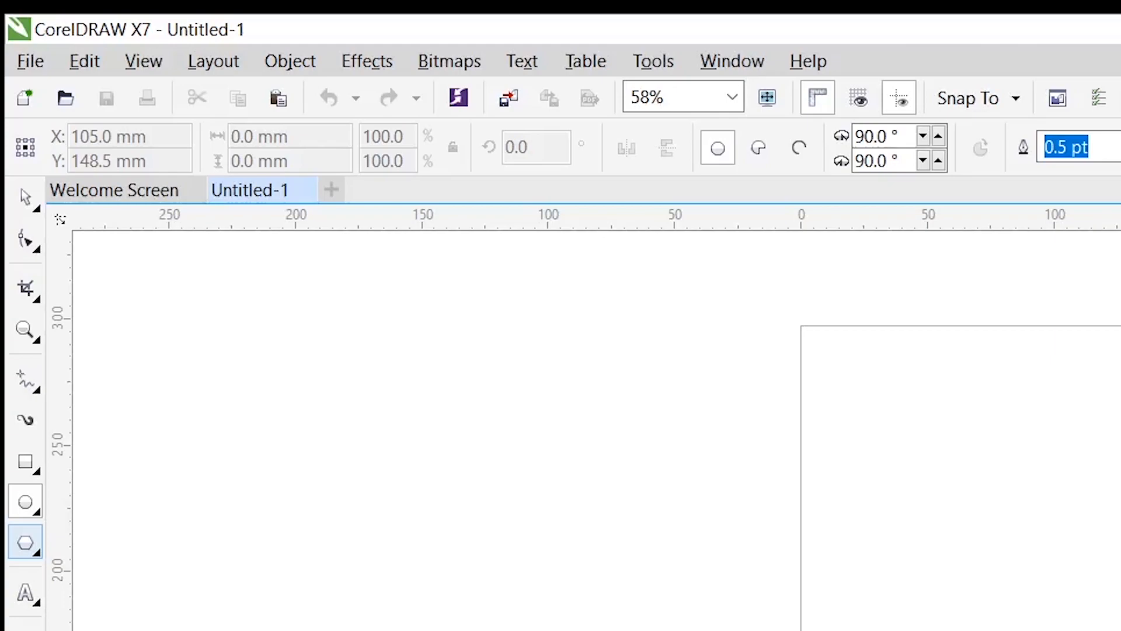
Draw three rectangles of about 142 × 101 mm, 142 × 78 mm below it, and 96 × 91 mm overlapping the first one's upper-right corner.
left_click(24, 465)
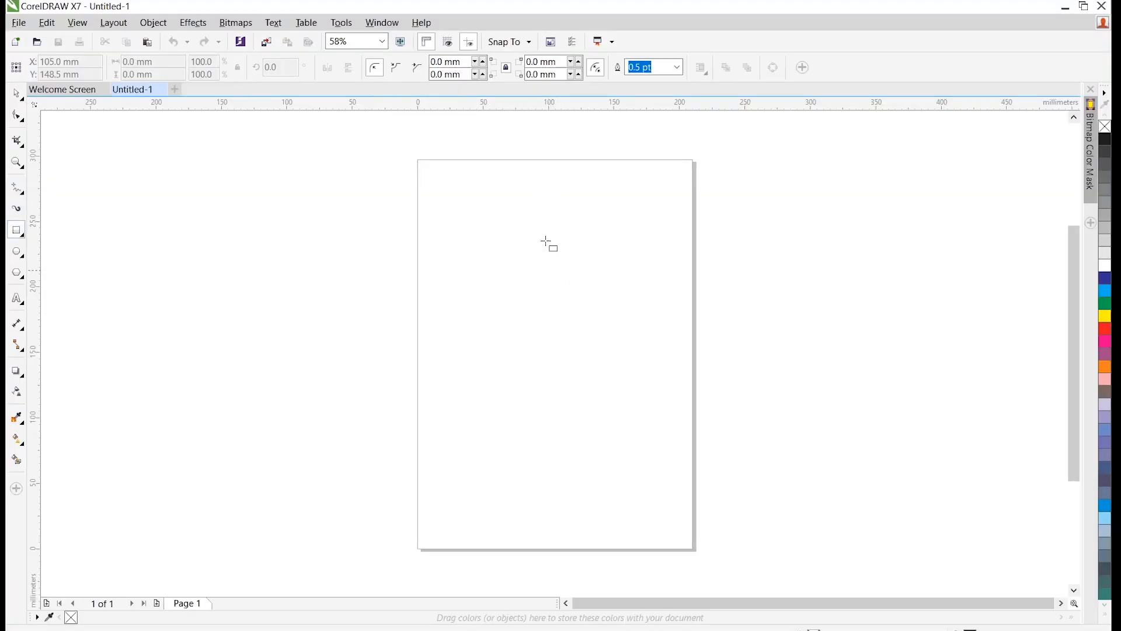
left_click_drag(454, 199, 641, 332)
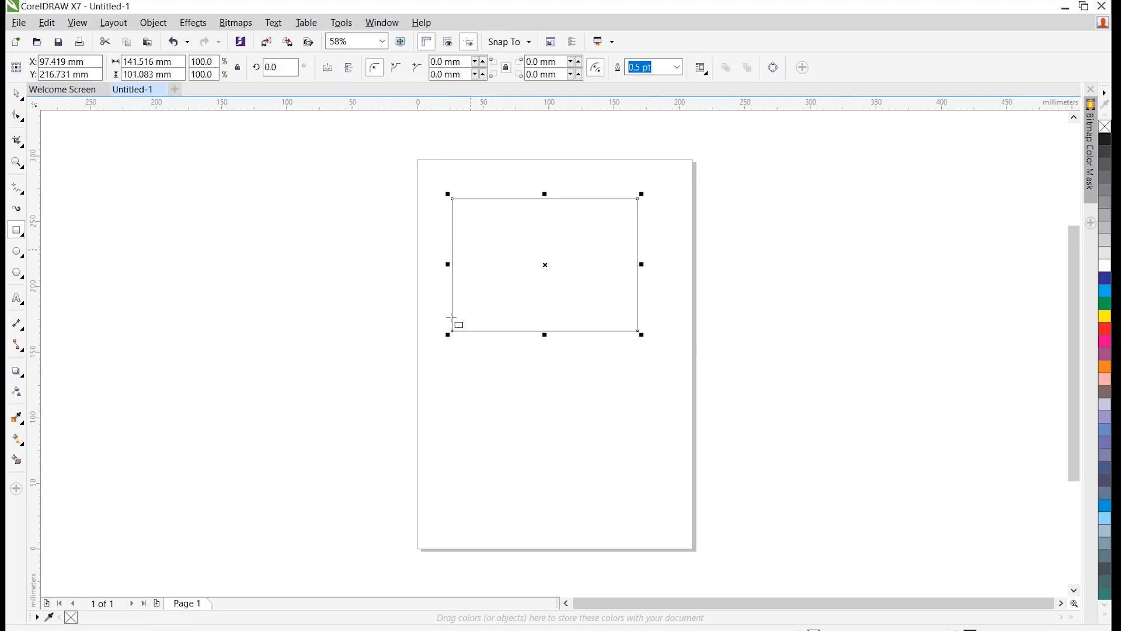
left_click_drag(454, 371, 641, 473)
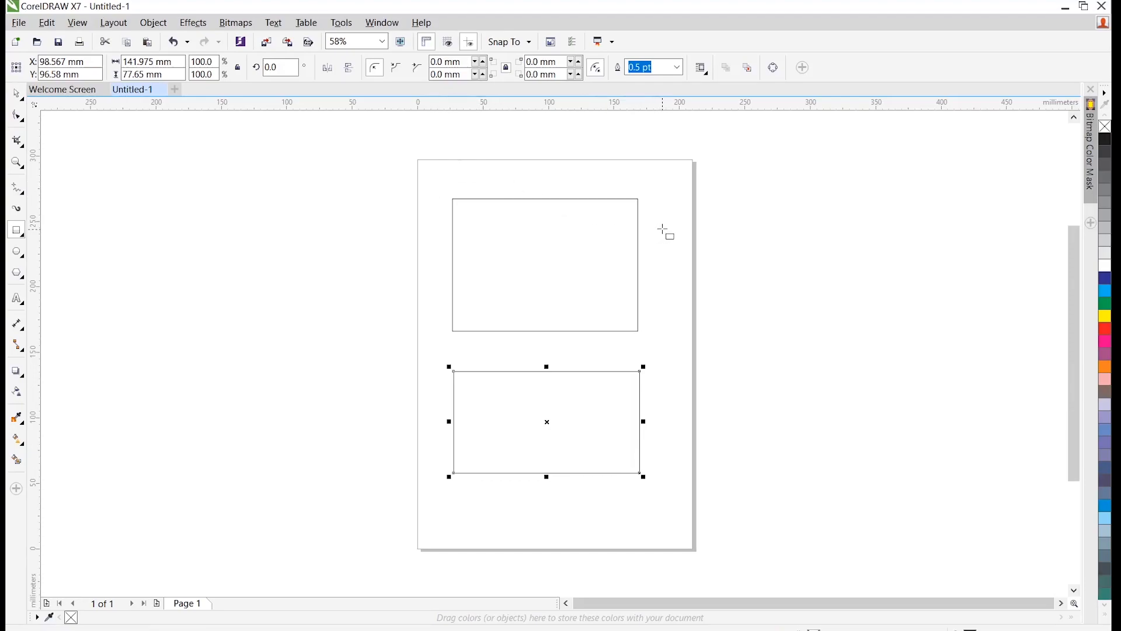
left_click_drag(669, 230, 733, 289)
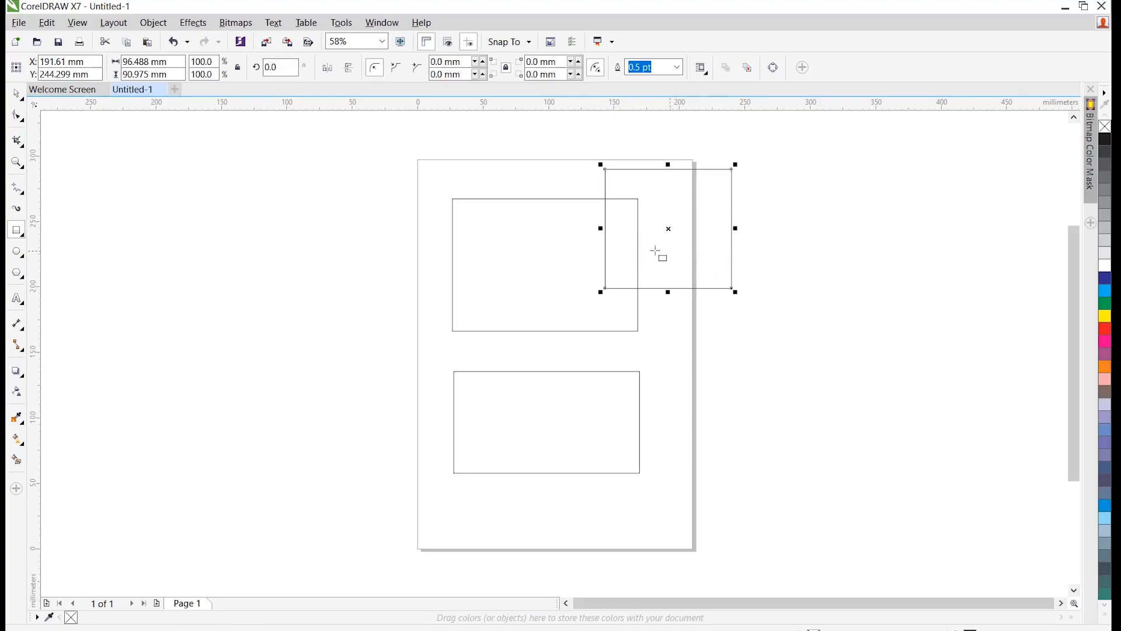
Delete all three rectangles from the page.
left_click(16, 94)
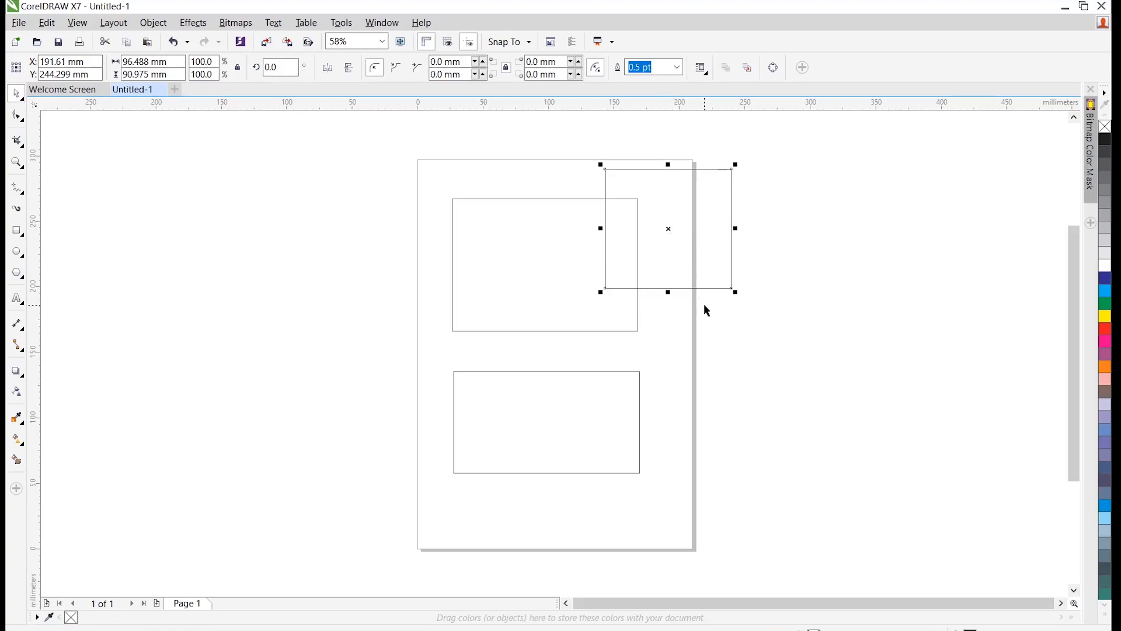
key("Delete")
left_click(593, 330)
key("Delete")
left_click(560, 397)
key("Delete")
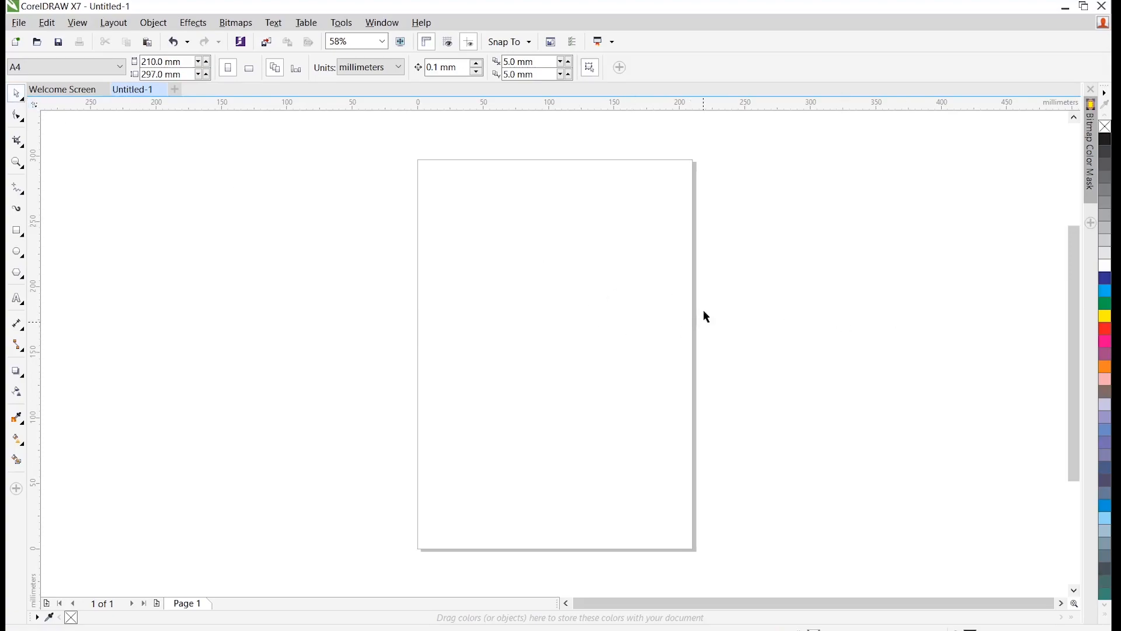
Draw a rectangle about 121 × 98 mm and scale it down to about 35 × 28 mm in the upper part of the page.
left_click(16, 230)
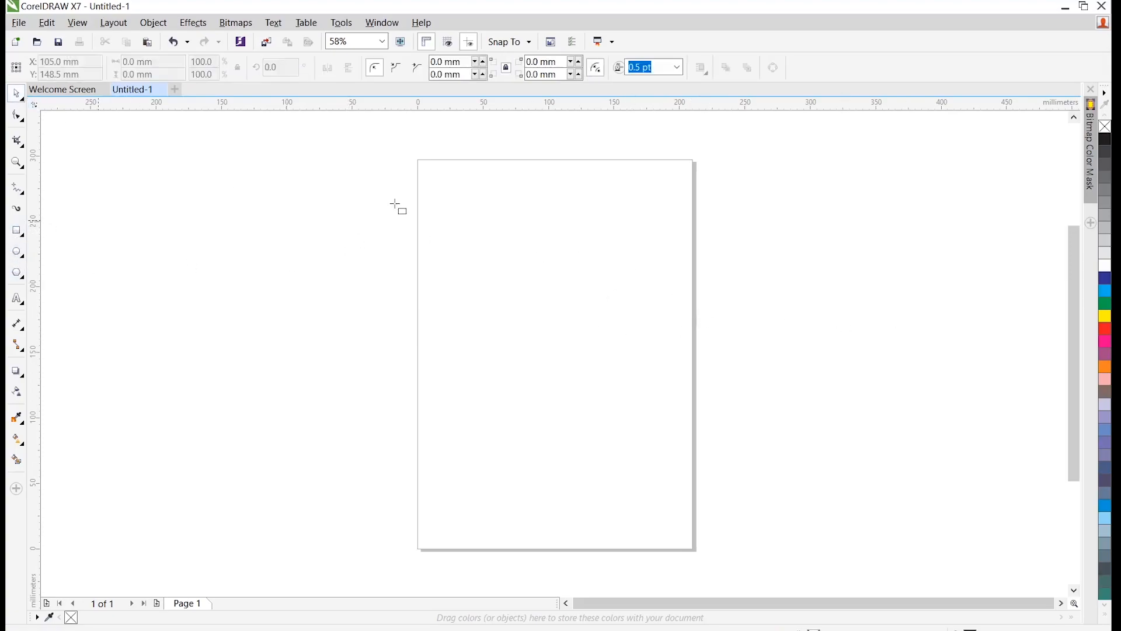
mouse_move(490, 214)
left_mouse_down()
mouse_move(574, 314)
mouse_move(648, 344)
left_mouse_up()
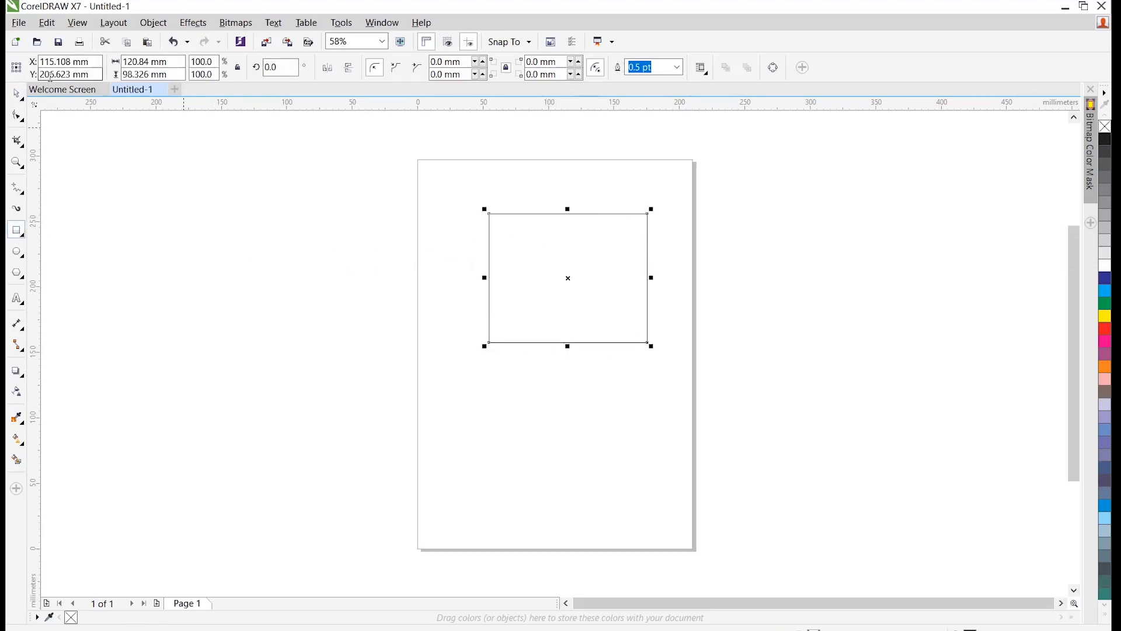
left_click(19, 97)
left_click_drag(569, 278, 495, 413)
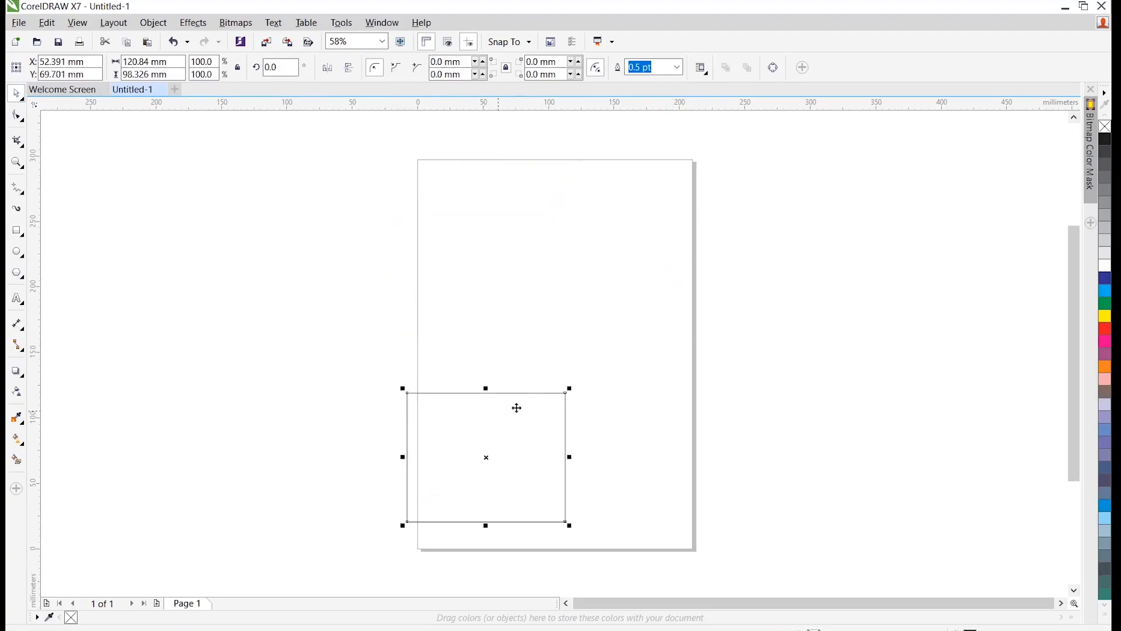
left_click_drag(569, 389, 547, 223)
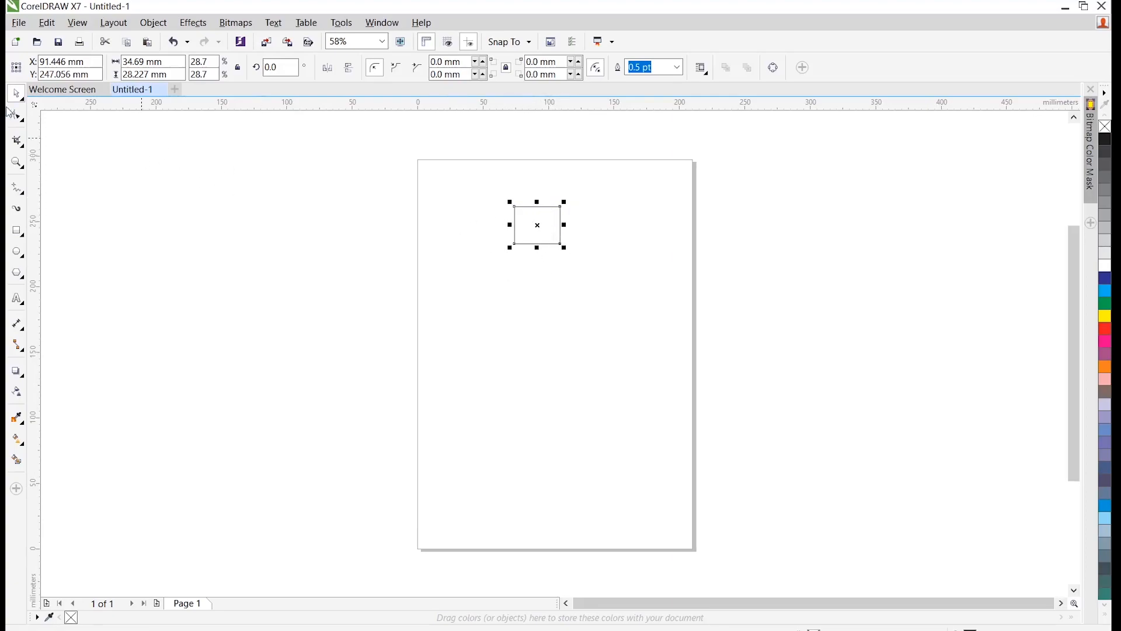
Round all four corners of the small rectangle together to a radius of about 5.5 mm with the Shape tool.
left_click(16, 163)
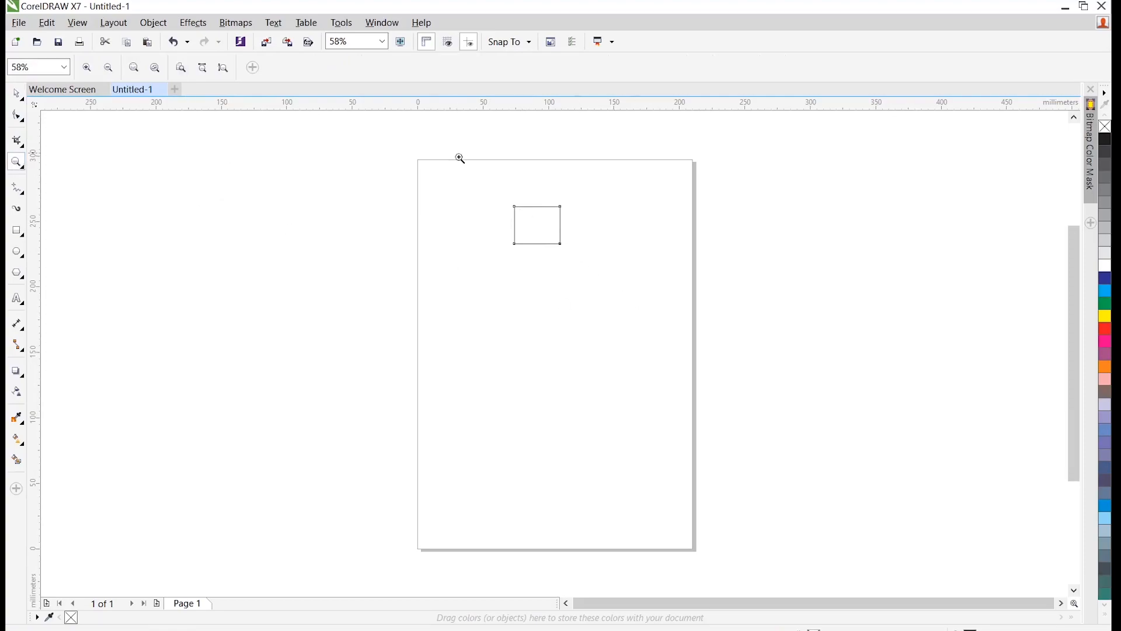
left_click_drag(491, 187, 590, 271)
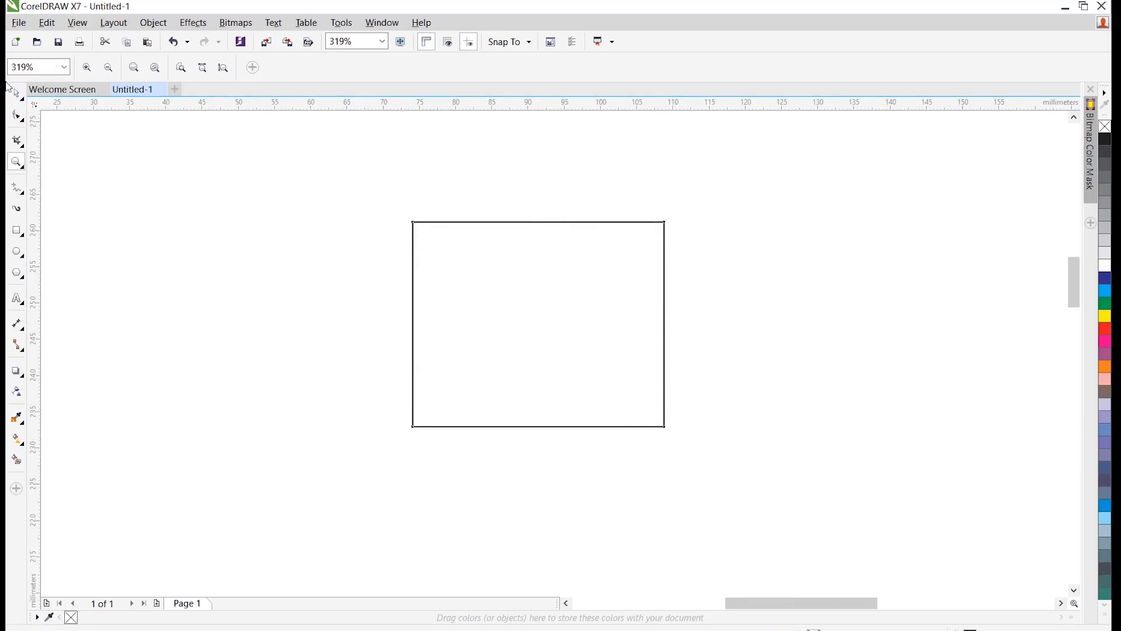
double_click(18, 96)
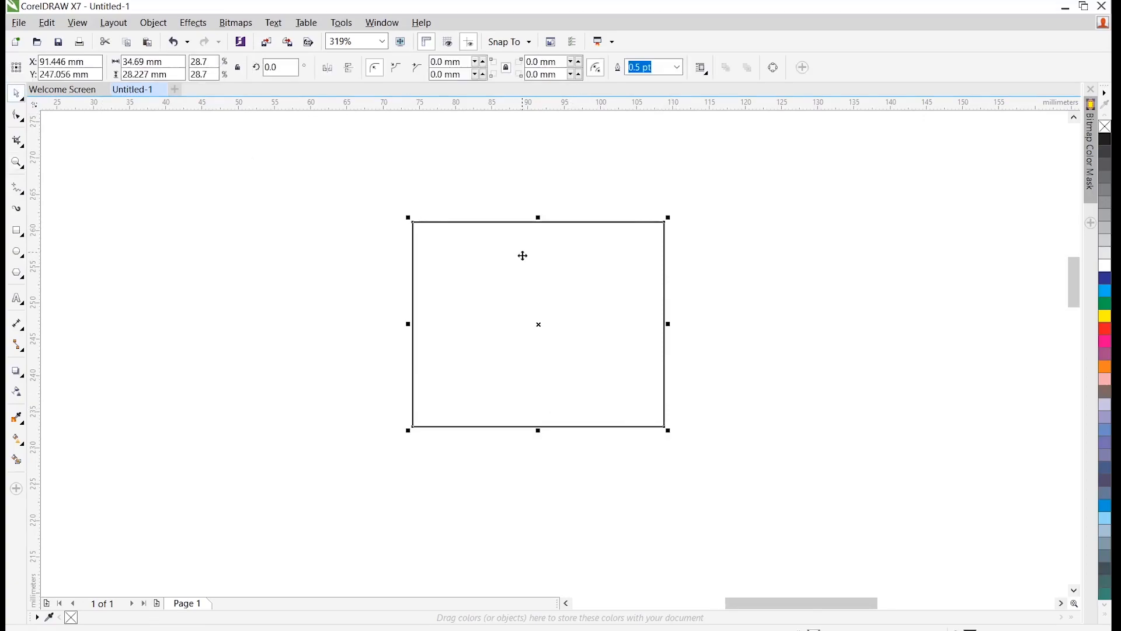
left_click(521, 255)
left_click(520, 254)
left_click(17, 115)
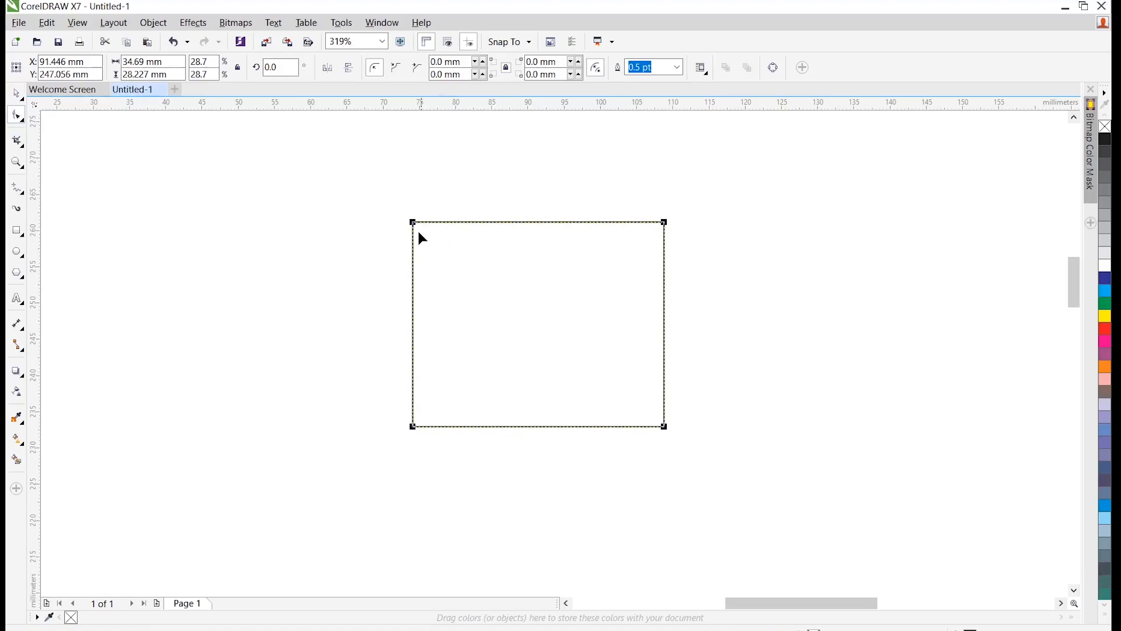
left_click_drag(415, 229, 453, 263)
left_click(16, 95)
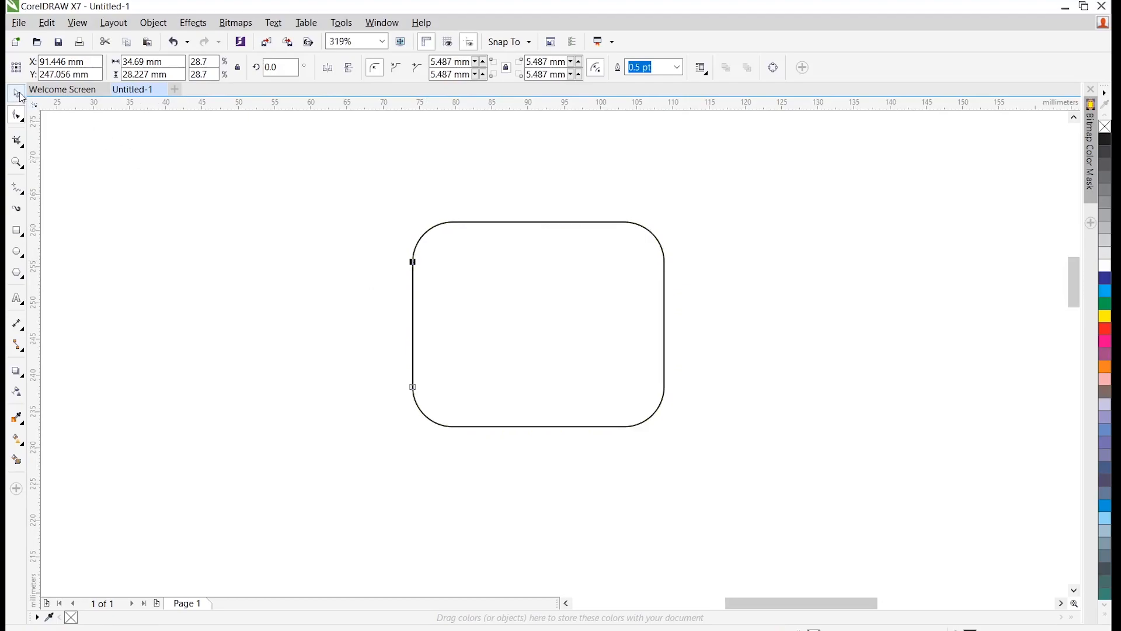
left_click(760, 325)
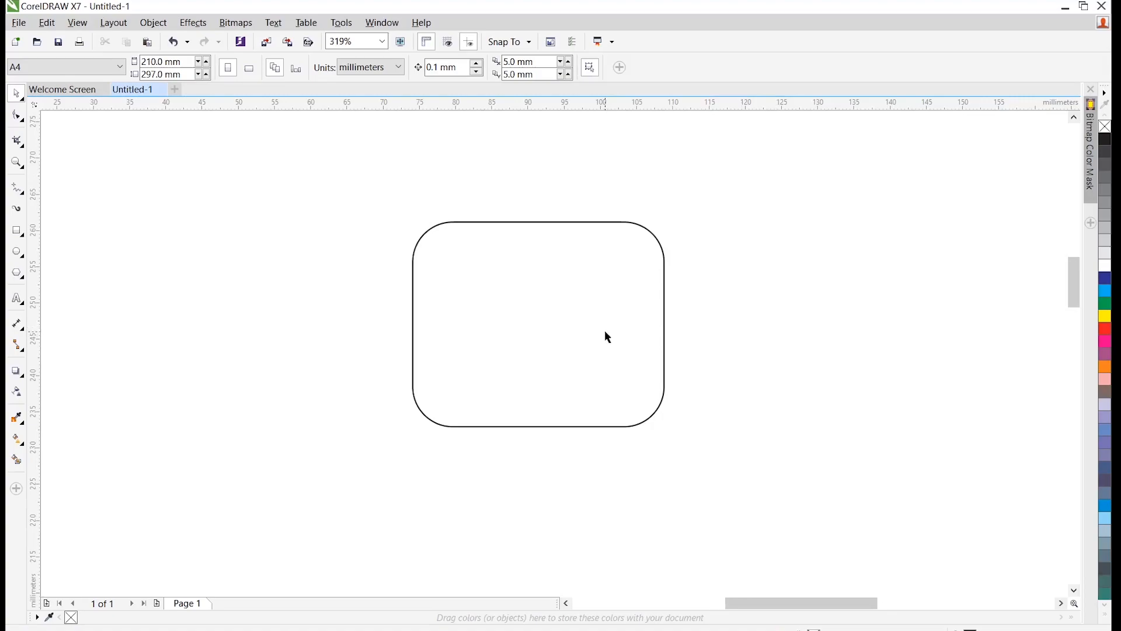
Move the rounded rectangle about 36 mm to the left and draw a second rectangle about 37 × 27 mm to its right.
left_click_drag(596, 221, 344, 212)
key("Escape")
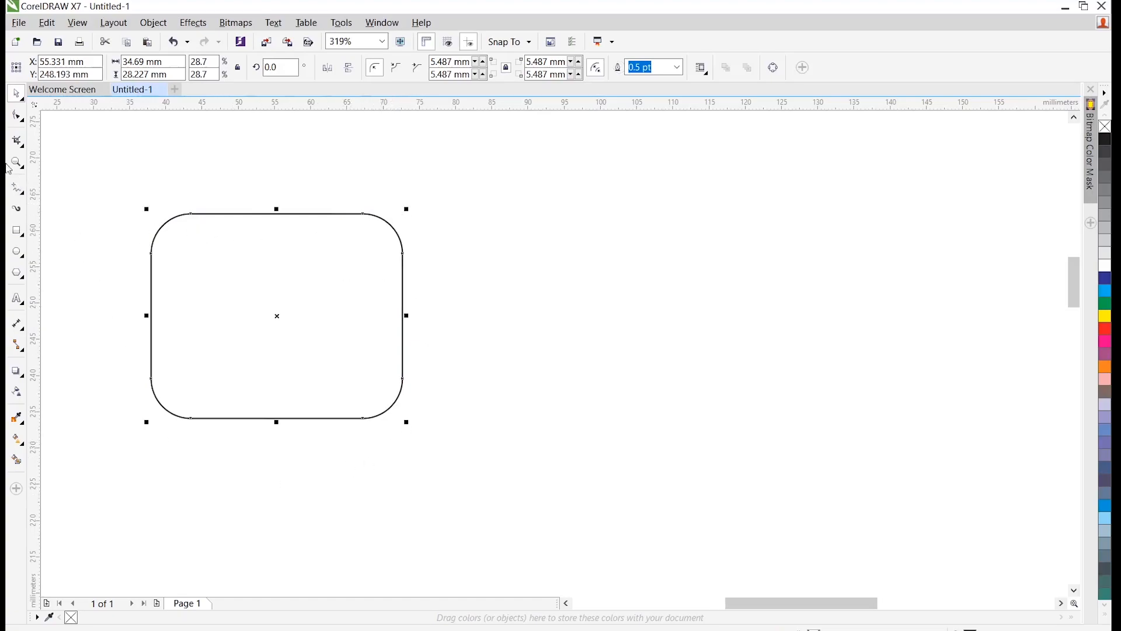
left_click(16, 230)
left_click_drag(562, 239, 833, 436)
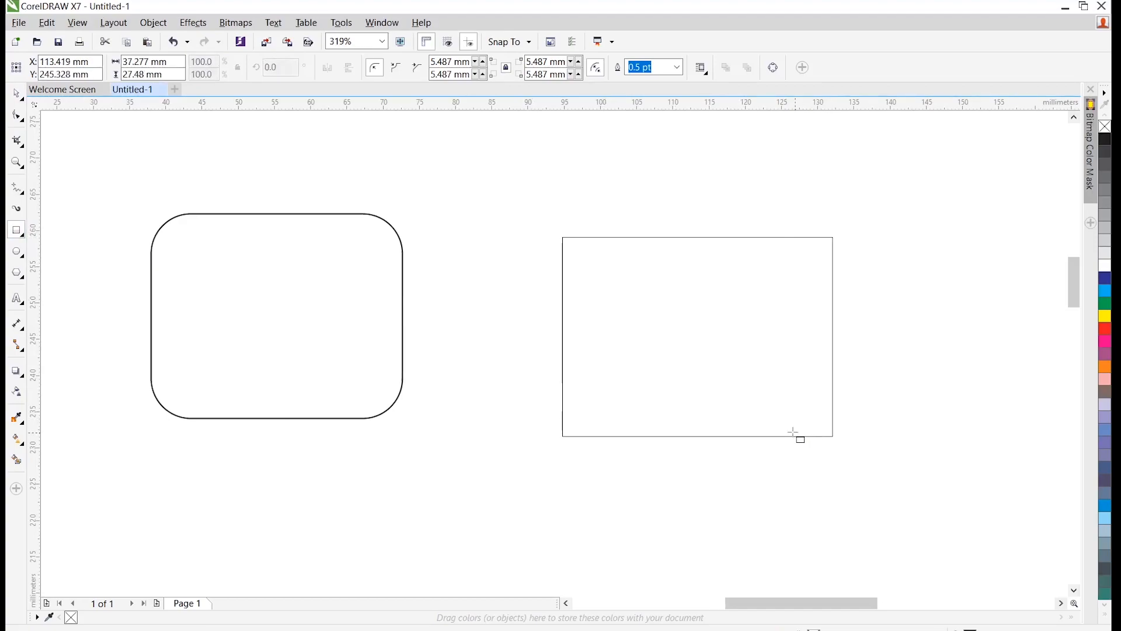
left_click(563, 379)
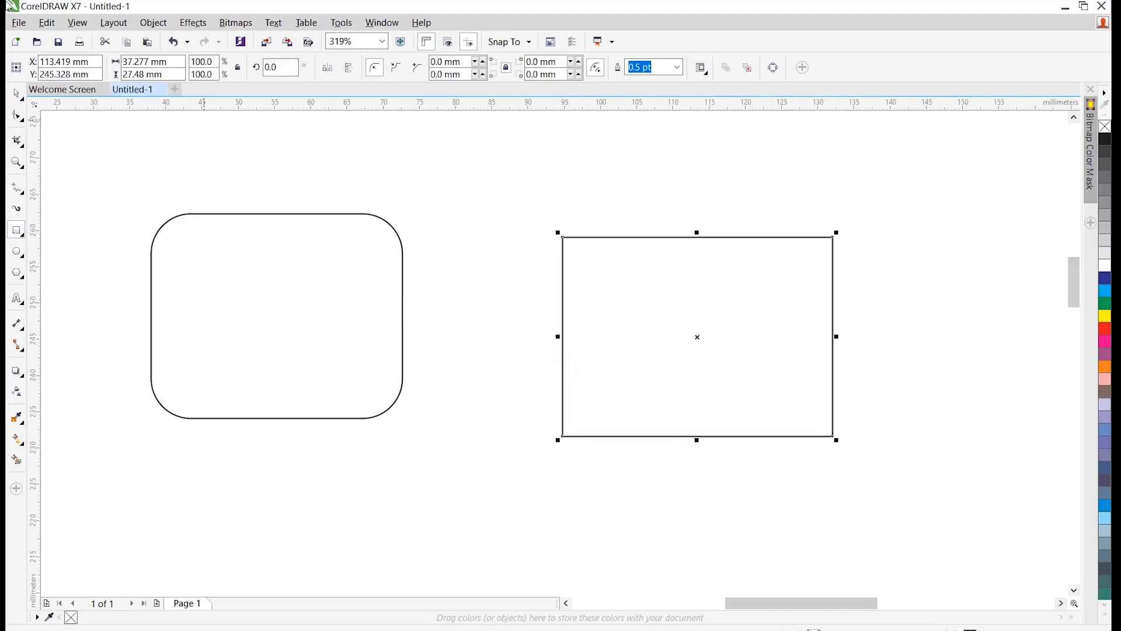
Round only the upper-left corner of the second rectangle to a radius of about 9.3 mm.
left_click(18, 118)
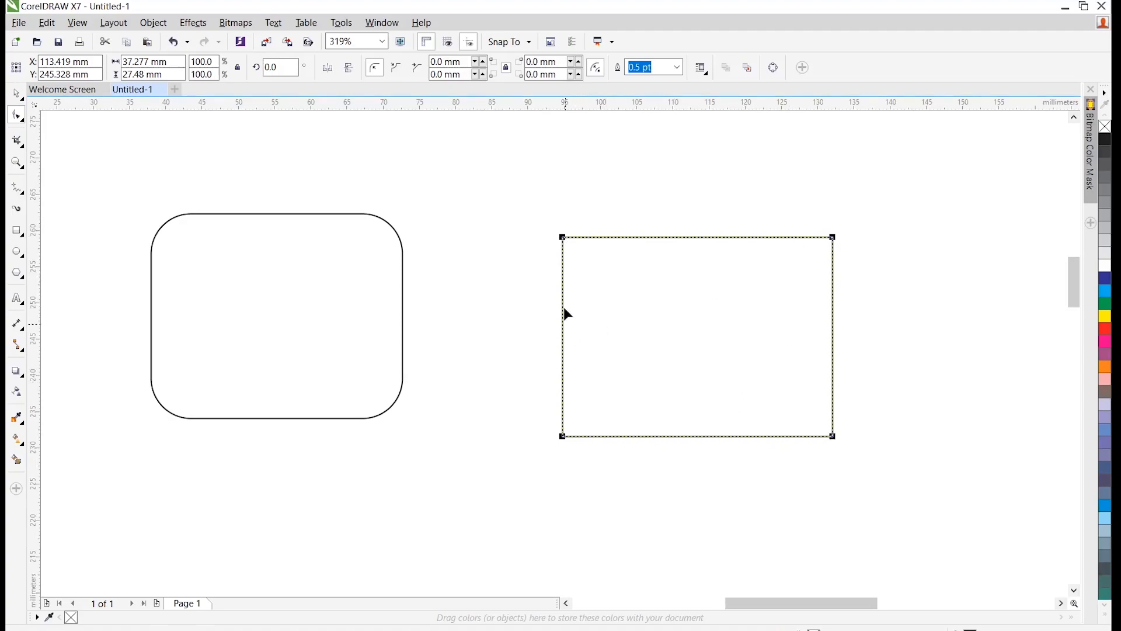
left_click(564, 238)
left_click_drag(563, 238, 608, 307)
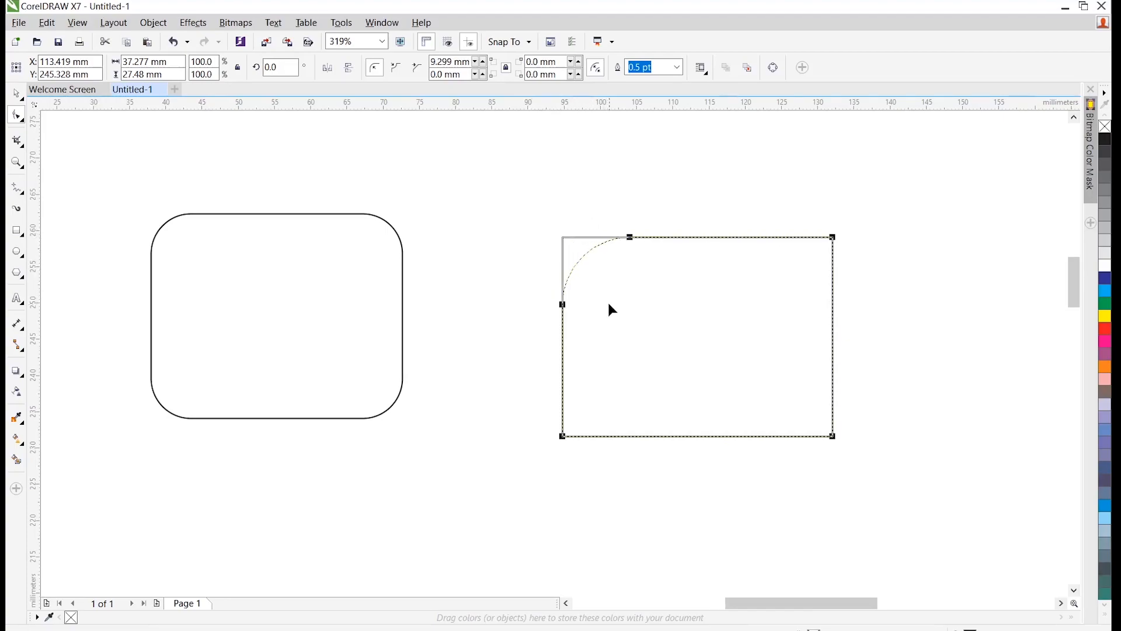
left_click(16, 94)
left_click(498, 245)
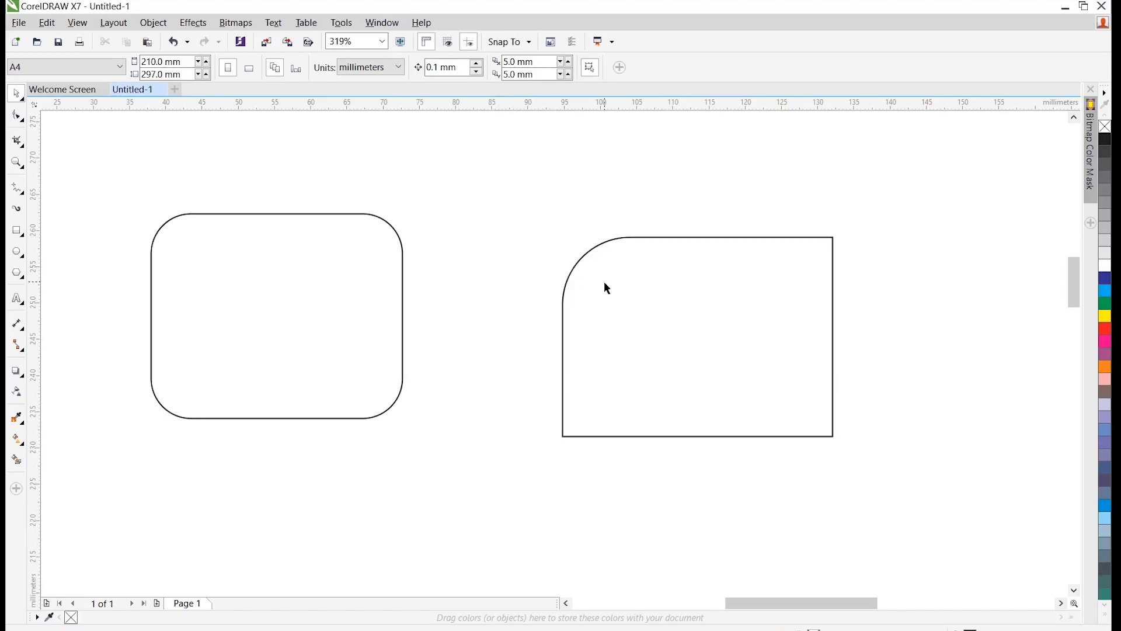
Move the single-corner rounded rectangle beside the other one and delete both shapes.
left_click_drag(641, 294, 505, 263)
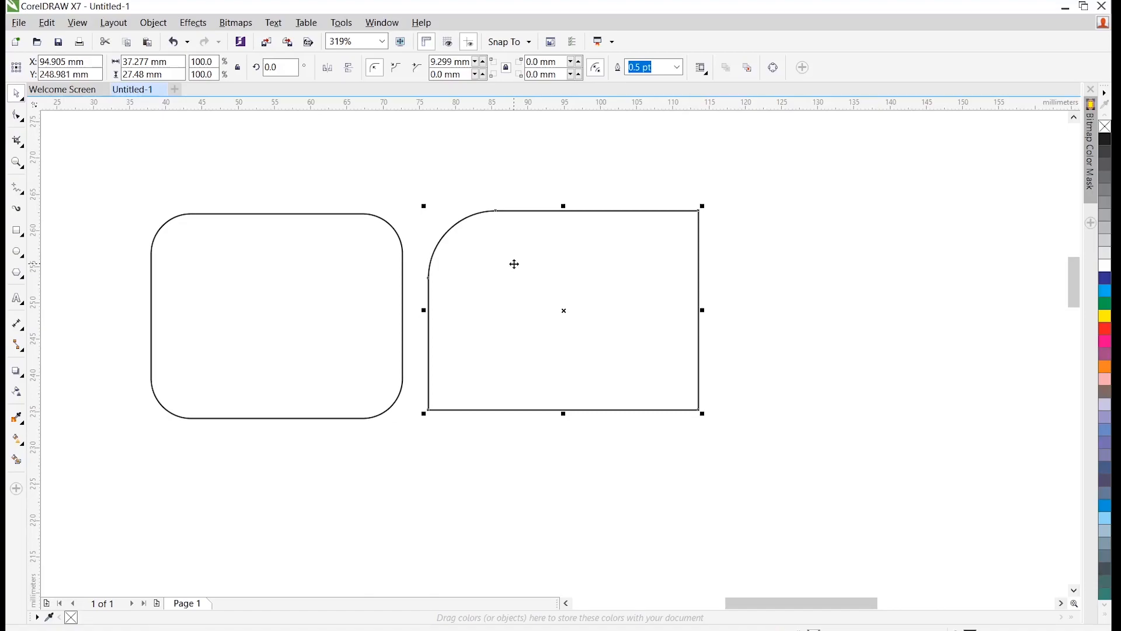
key("Delete")
left_click(362, 251)
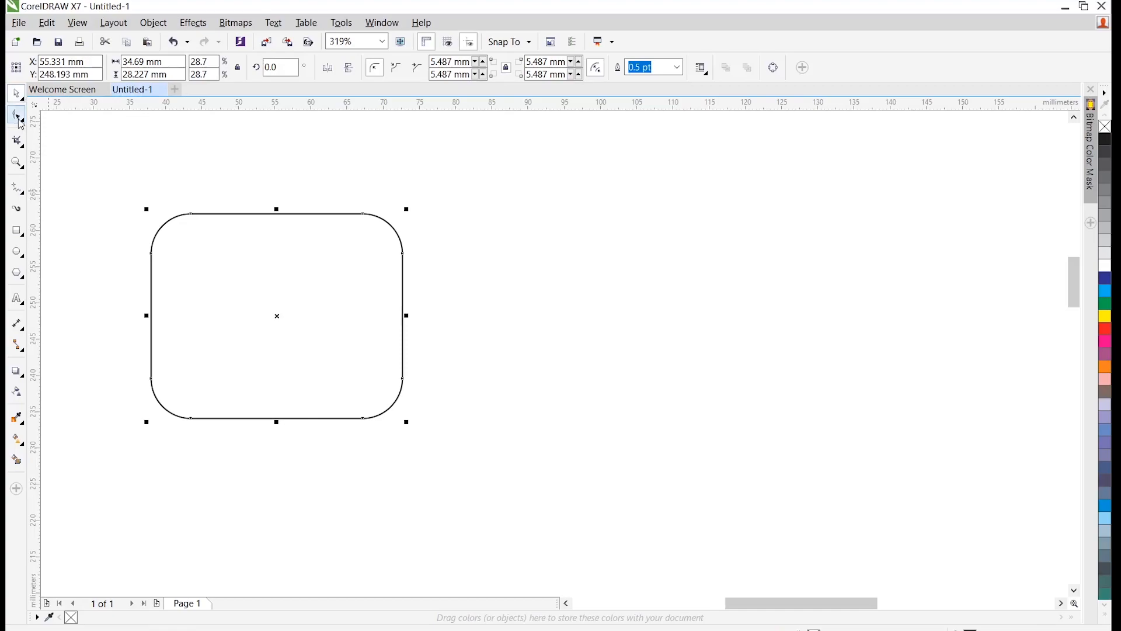
key("Delete")
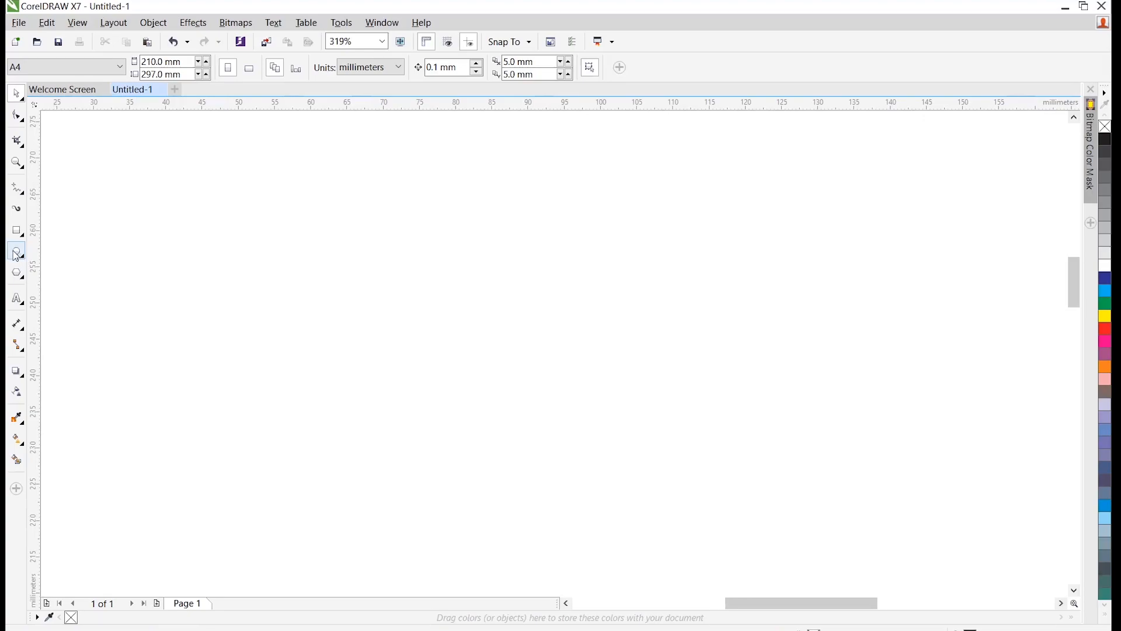
Draw a circle about 41 mm in diameter with the Ellipse tool.
left_click(16, 253)
left_click_drag(500, 242, 801, 542)
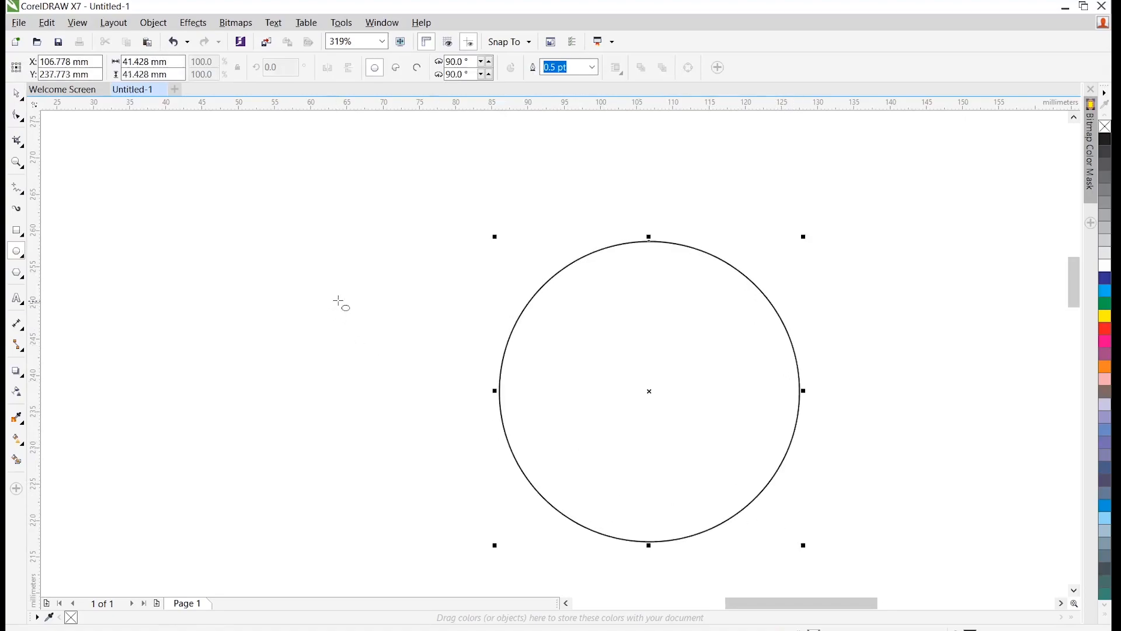
Draw an ellipse about 40 × 42 mm overlapping the circle's left side and widen it leftward to about 44 mm.
left_click_drag(321, 229, 608, 536)
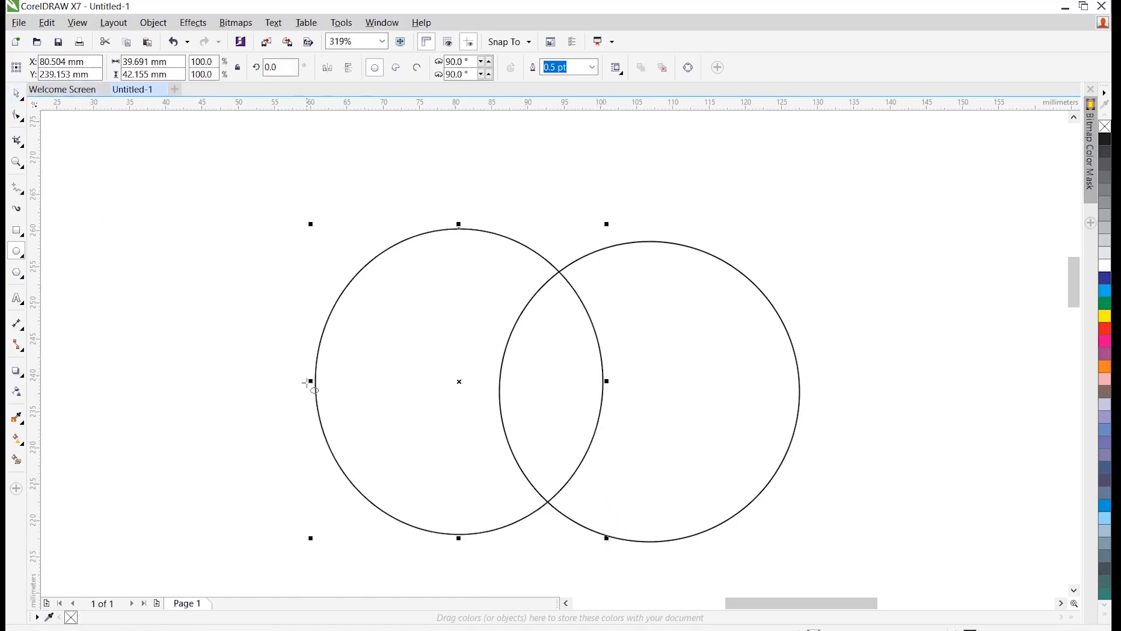
left_click_drag(310, 382, 283, 388)
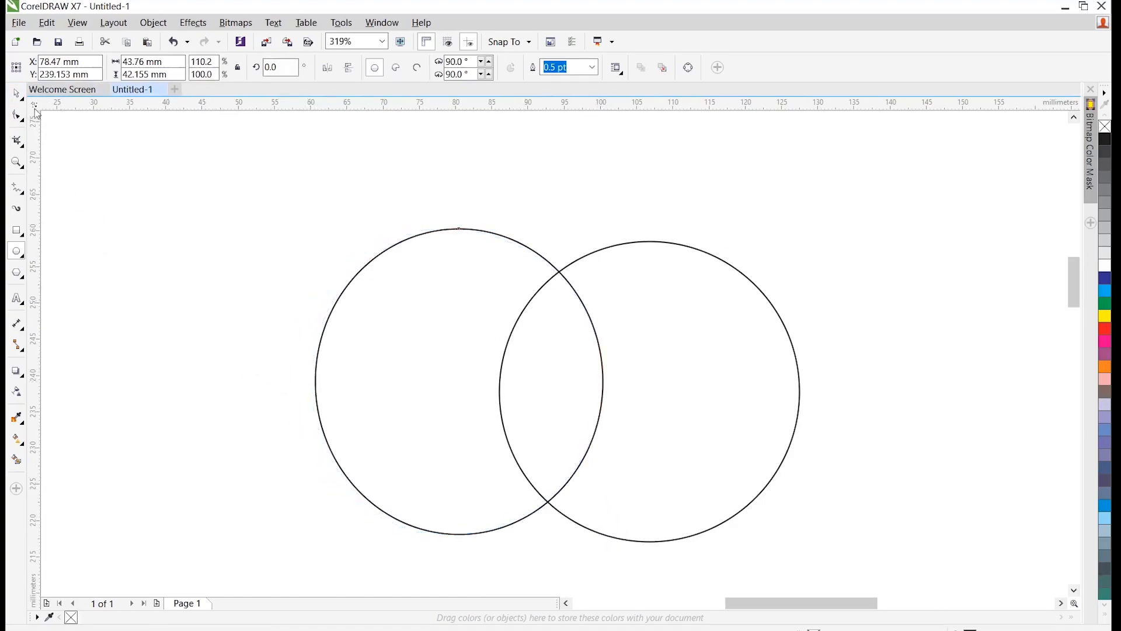
left_click(16, 93)
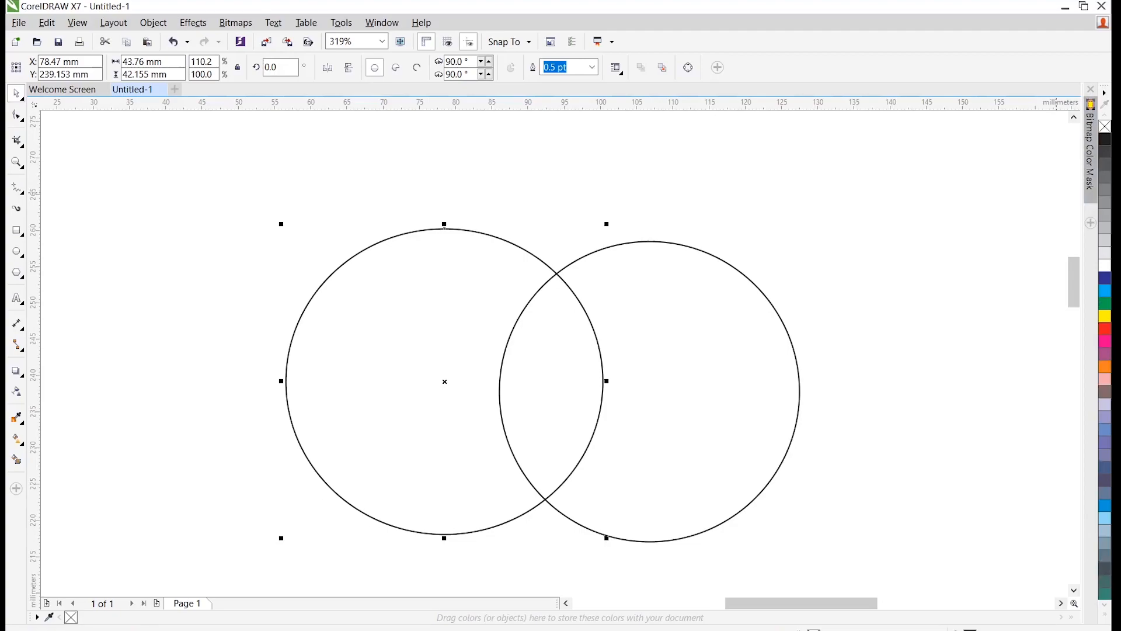
left_click(608, 195)
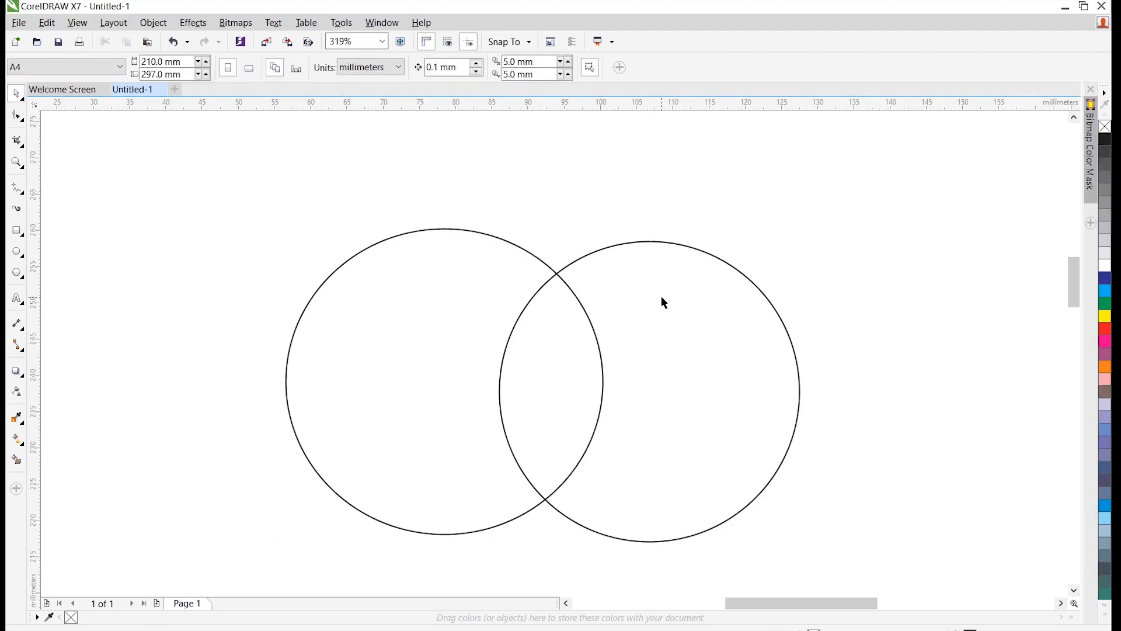
Fill the right circle with red and the left ellipse with orange.
left_click(681, 328)
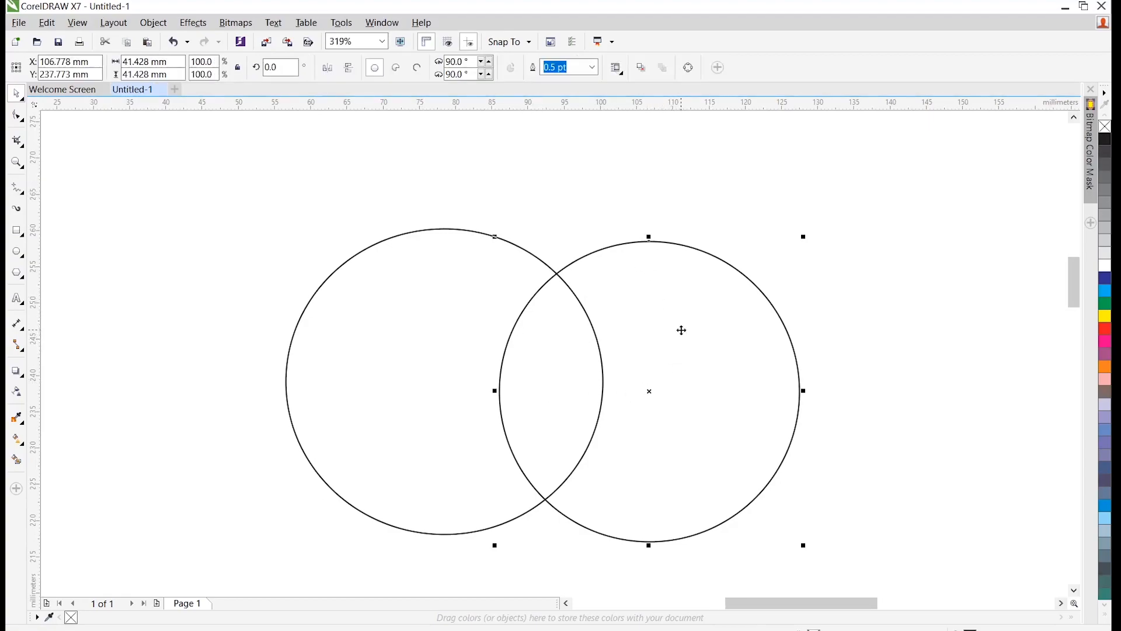
left_click(1105, 330)
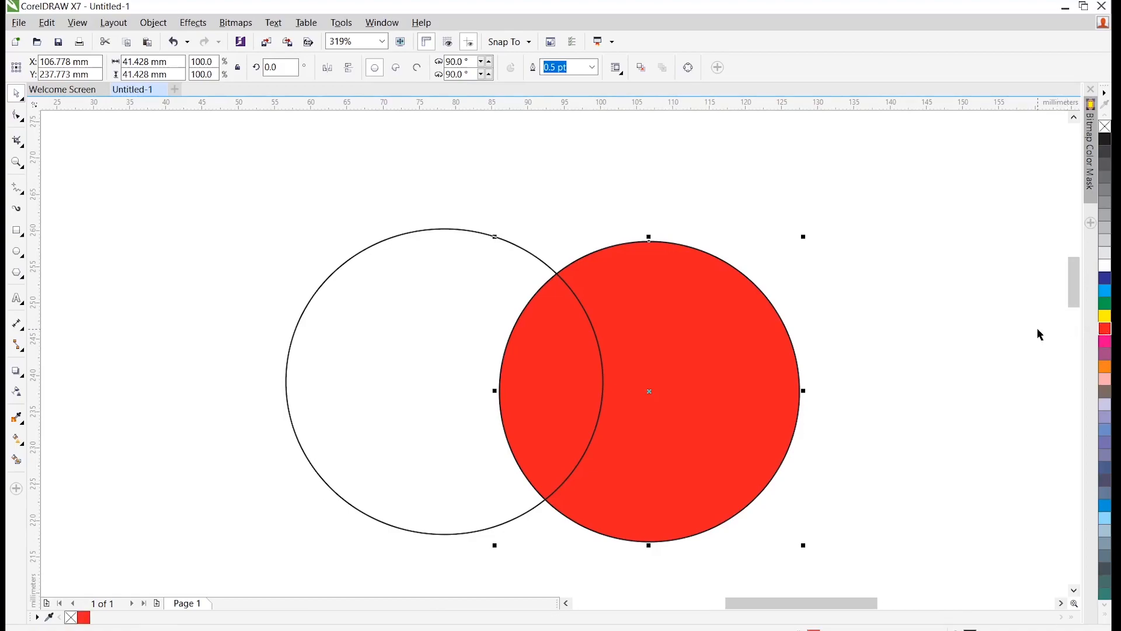
left_click(413, 299)
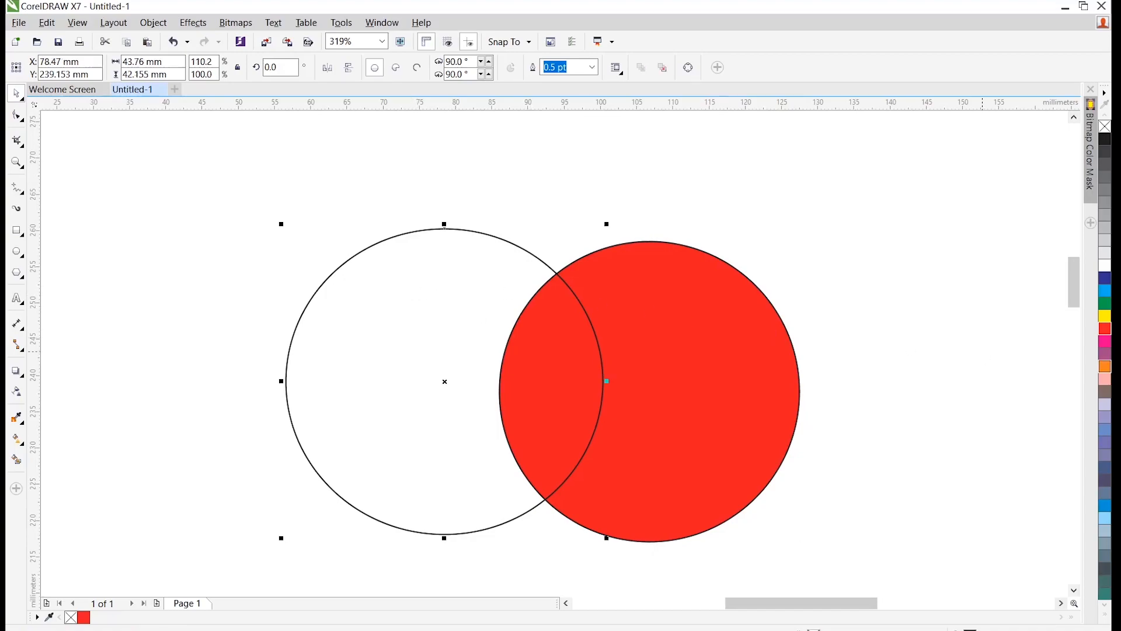
left_click(1106, 368)
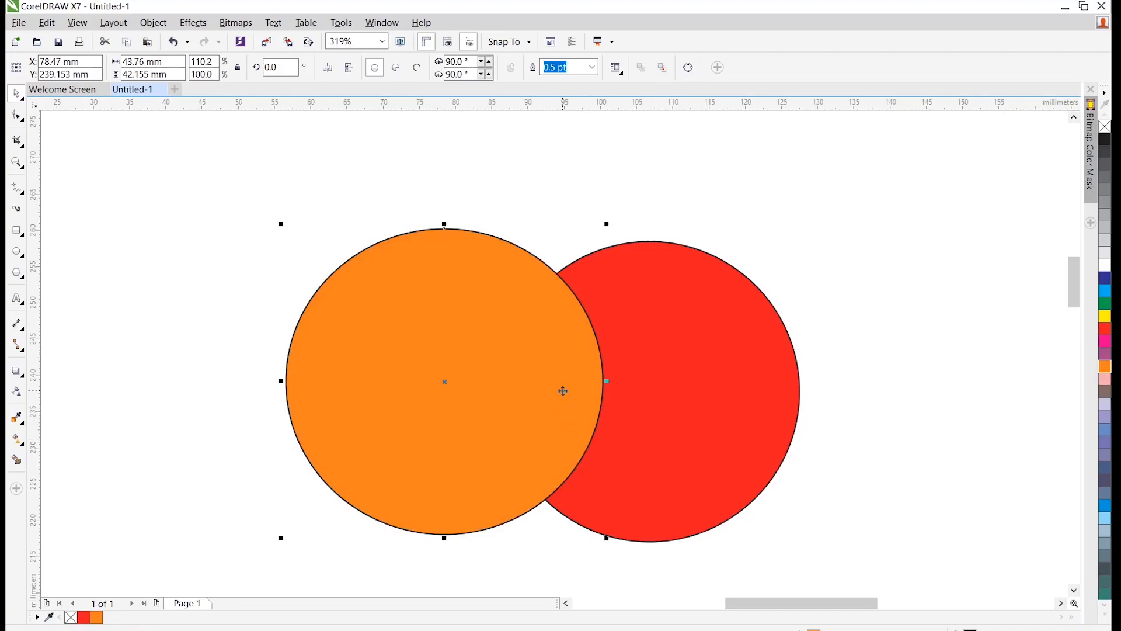
left_click(851, 310)
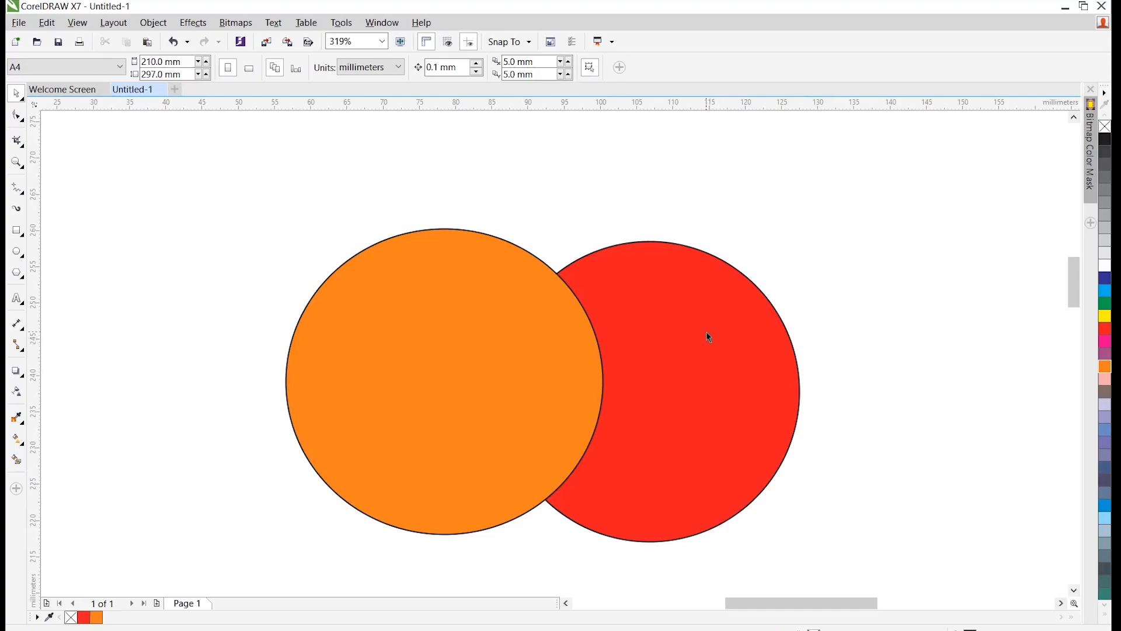
Bring the red circle to the front of the orange ellipse.
left_click(683, 285)
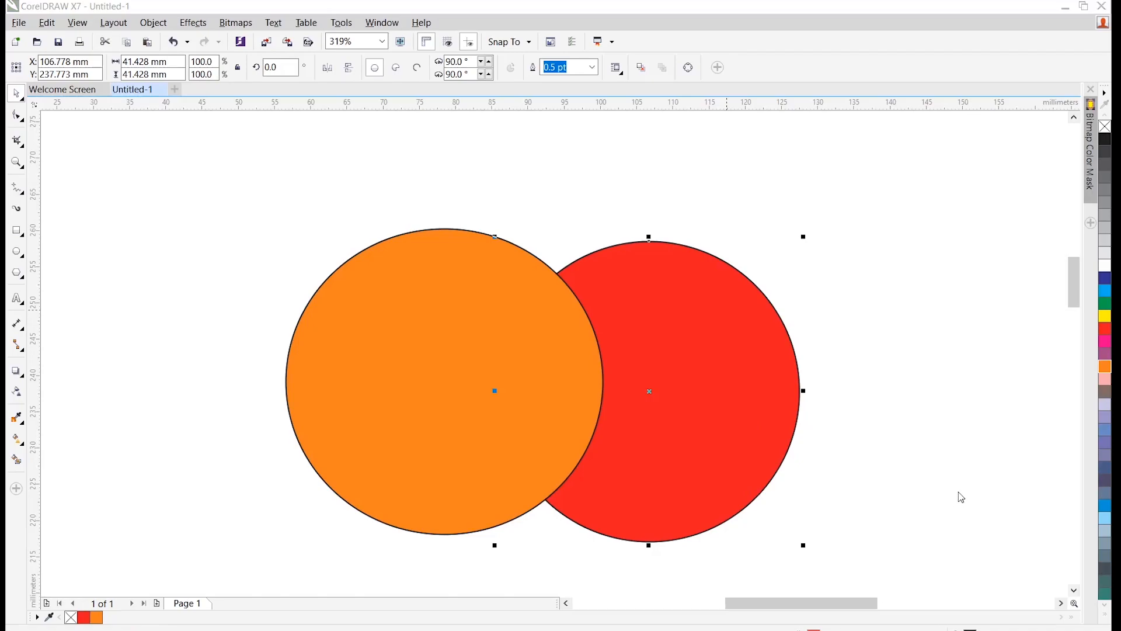
key("shift+Page_Up")
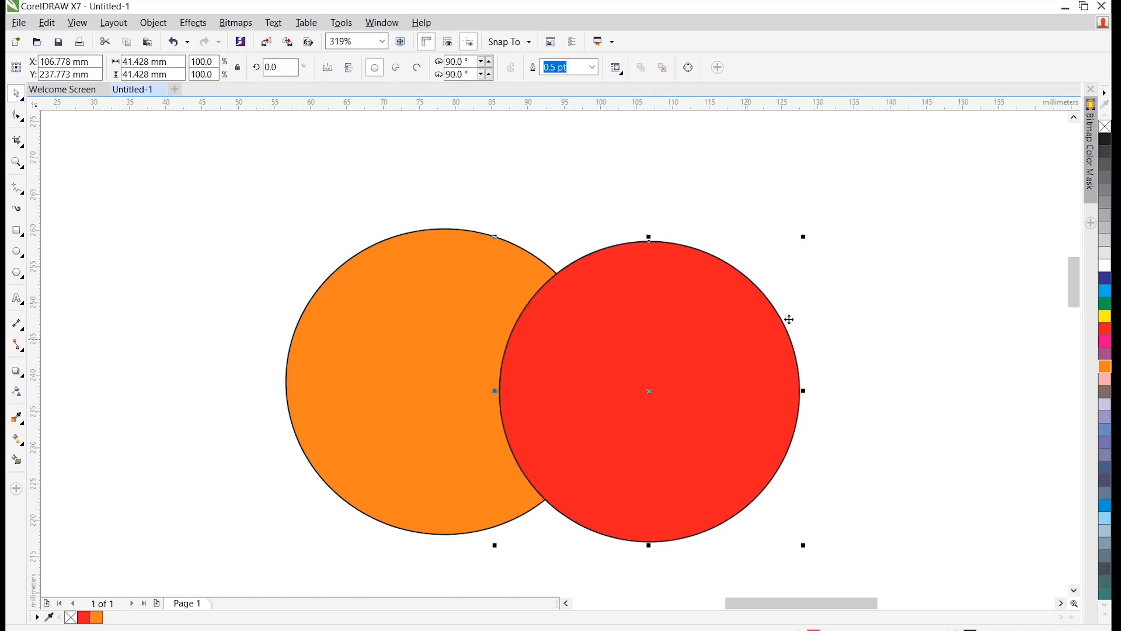
left_click(809, 191)
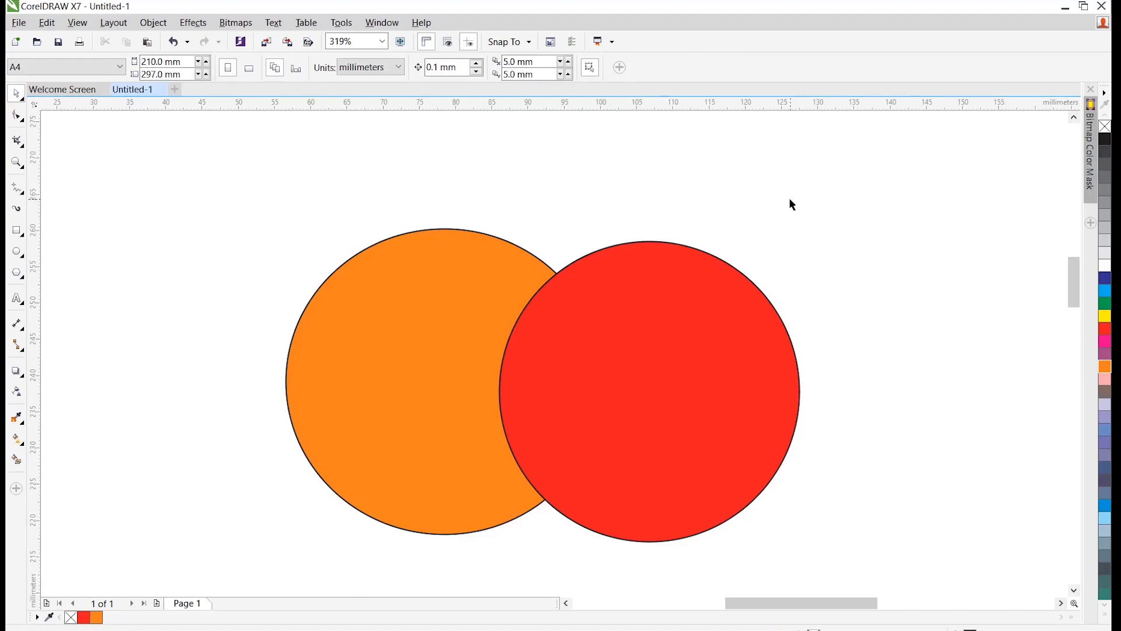
Move the red circle about 1 mm right and 2 mm up, and undo both this move and the stacking-order change.
left_click_drag(701, 307, 708, 292)
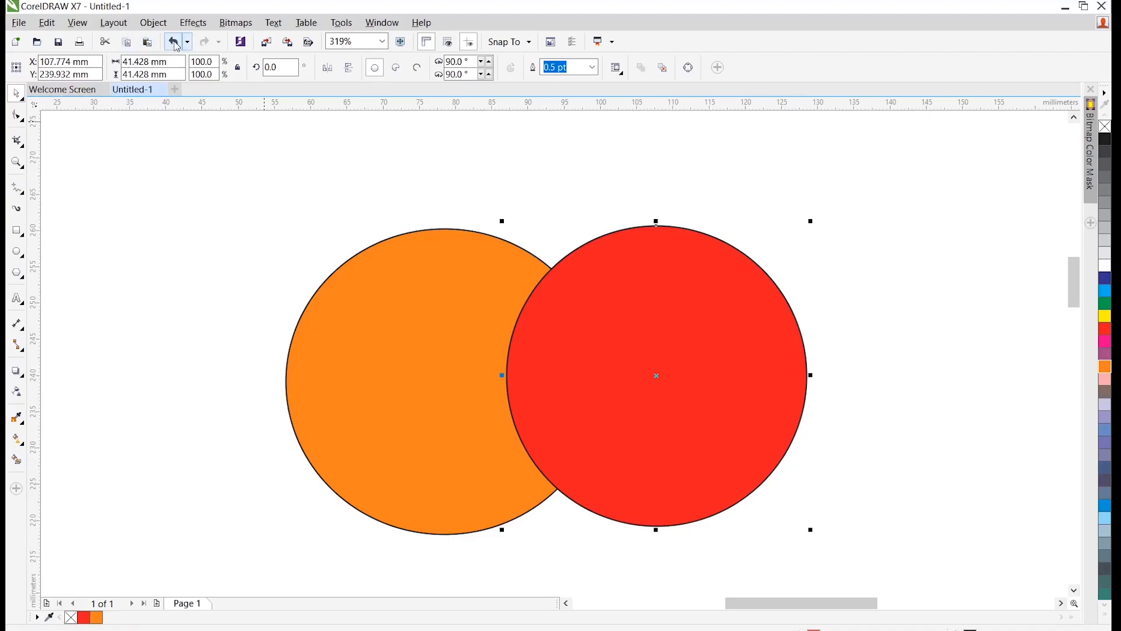
left_click(175, 45)
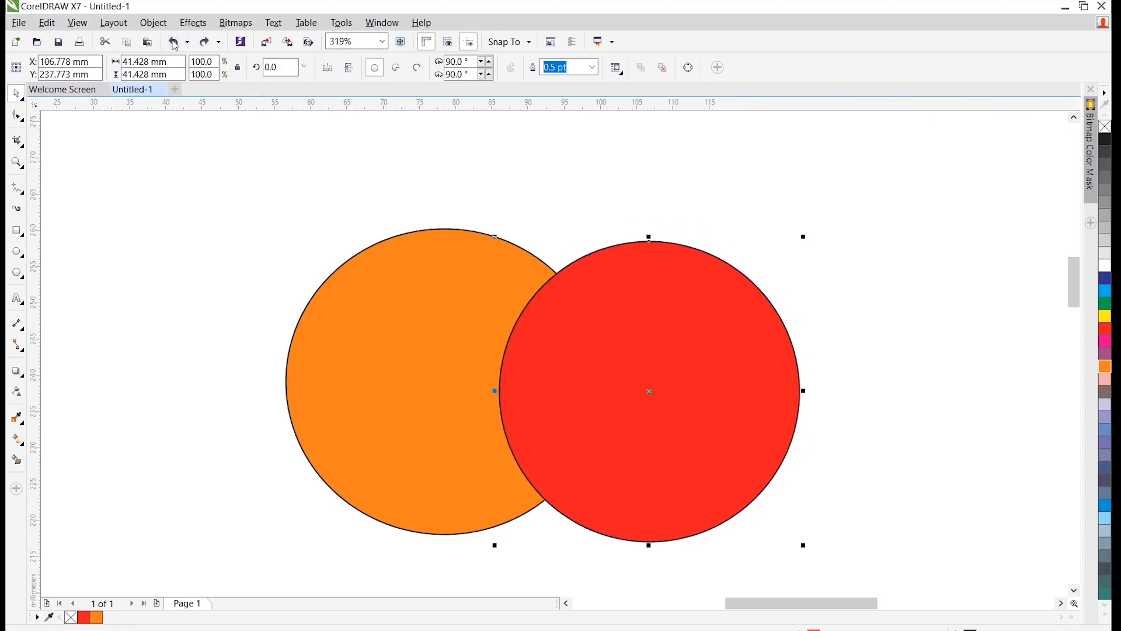
left_click(174, 45)
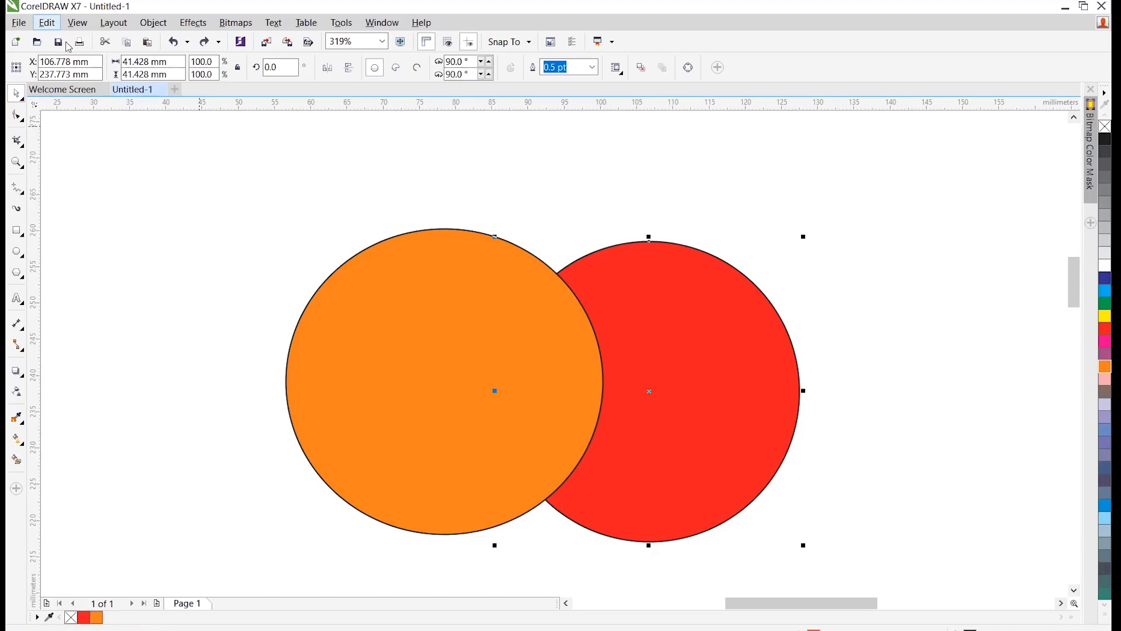
Undo the left ellipse's orange fill and redo it.
key("ctrl+z")
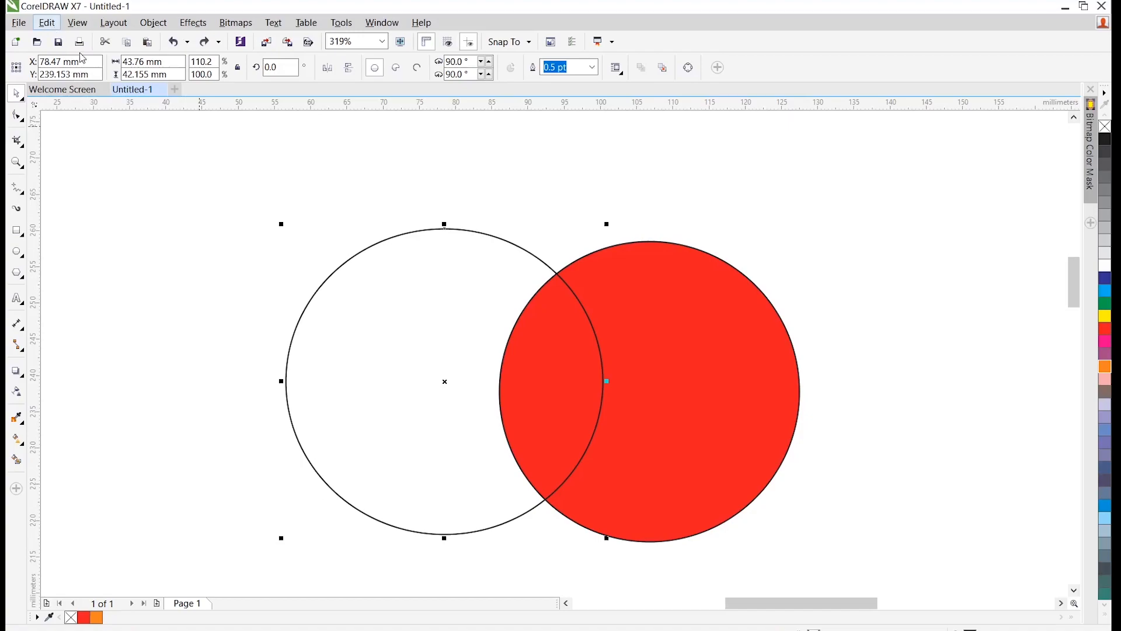
key("ctrl+shift+z")
left_click(637, 208)
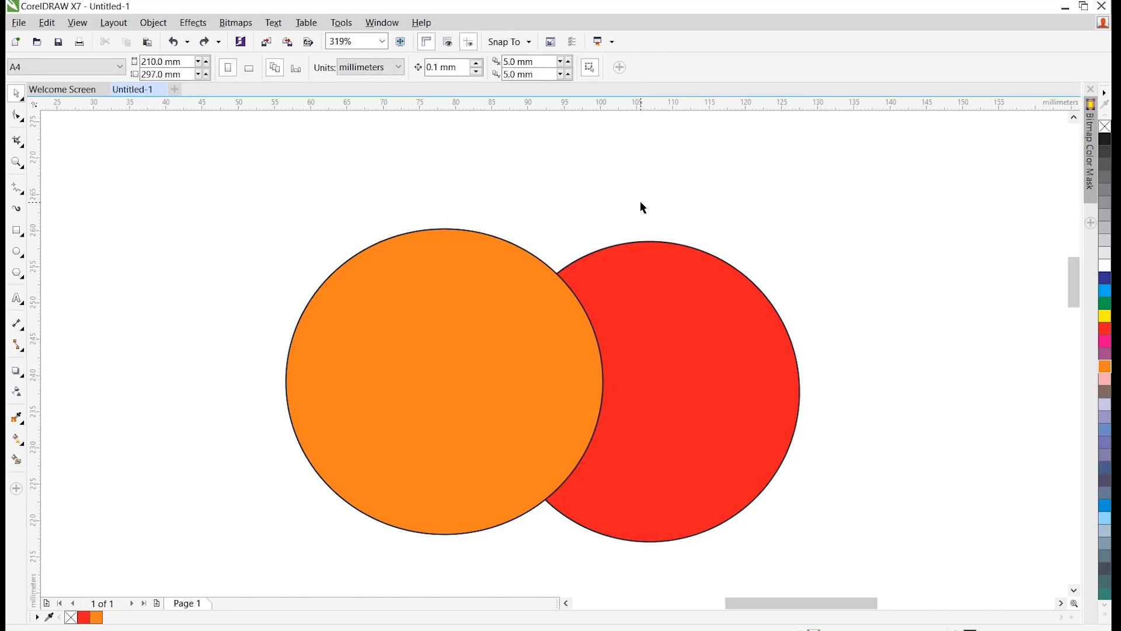
Delete the red circle and the orange ellipse.
left_click(676, 281)
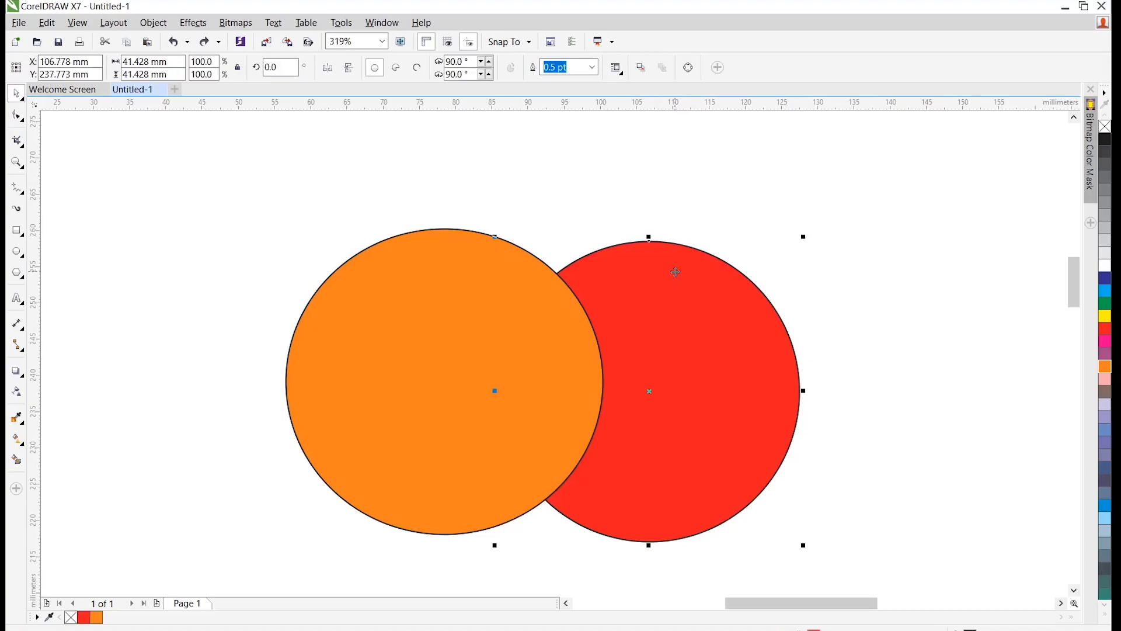
key("Delete")
left_click(528, 310)
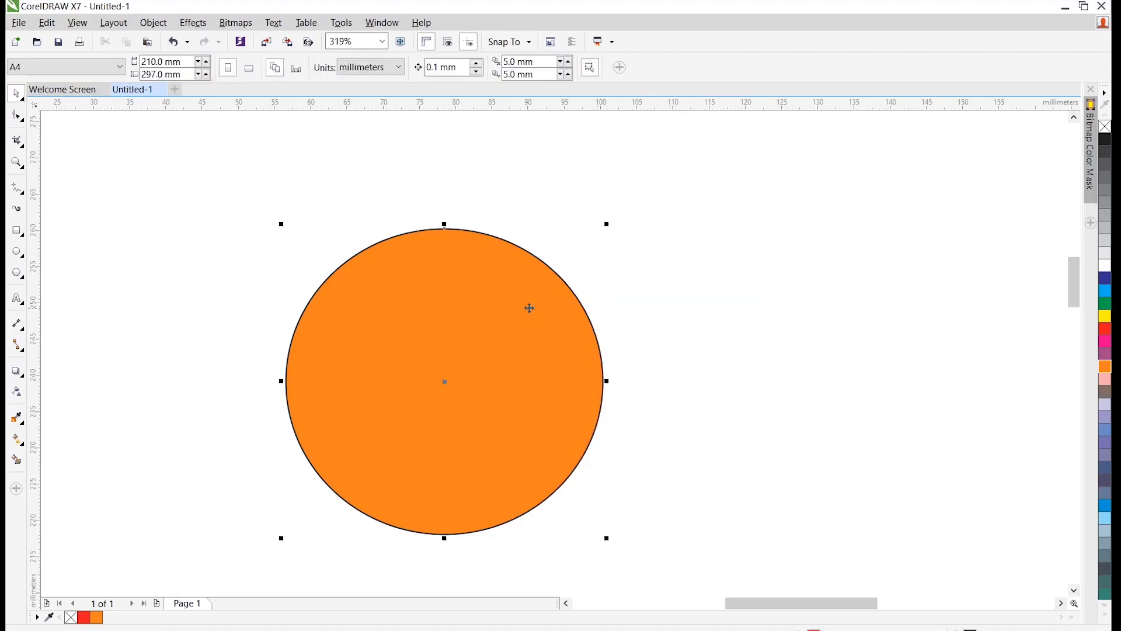
key("Delete")
Draw a rectangle about 41 × 38 mm on the upper part of the page and move it about 16 mm left and 9 mm up.
scroll(530, 299, "down", 4)
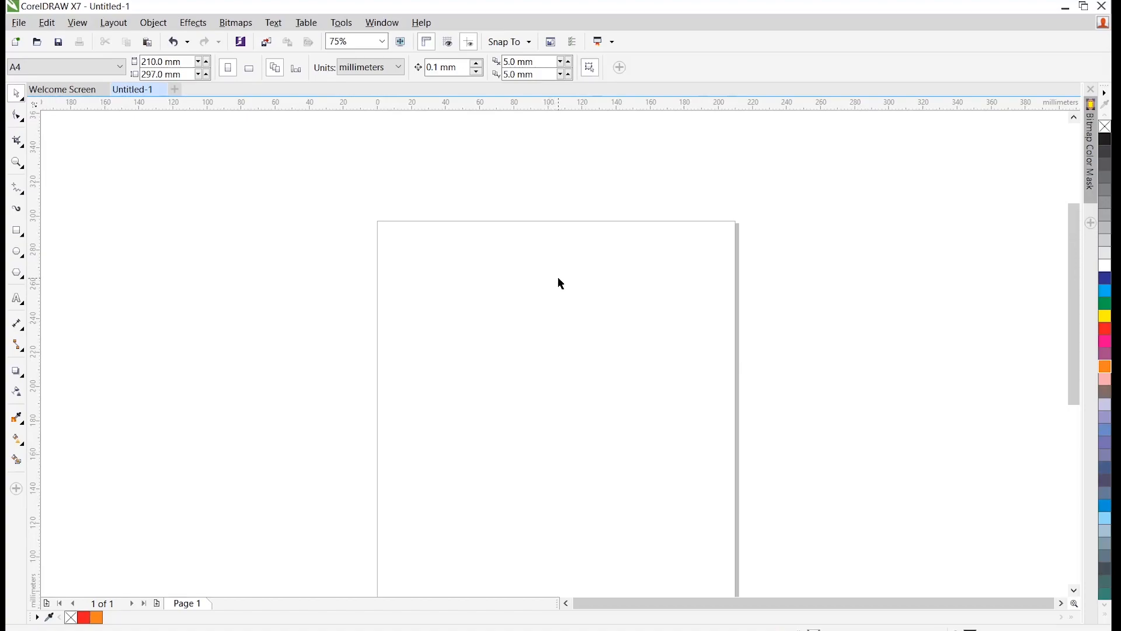
left_click(17, 231)
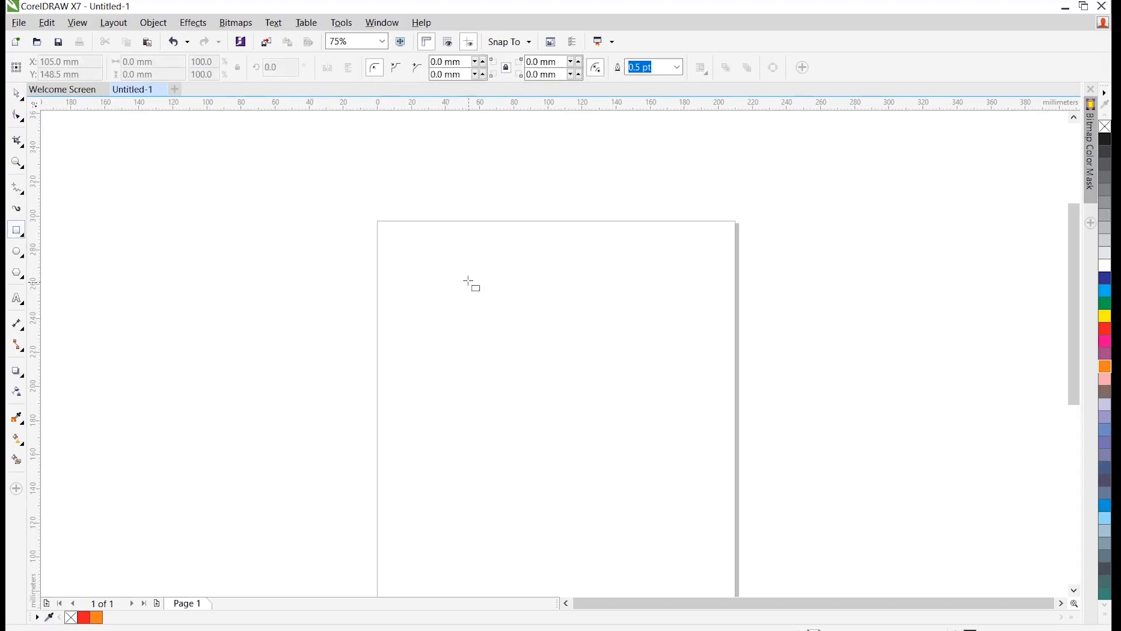
left_click_drag(464, 280, 535, 344)
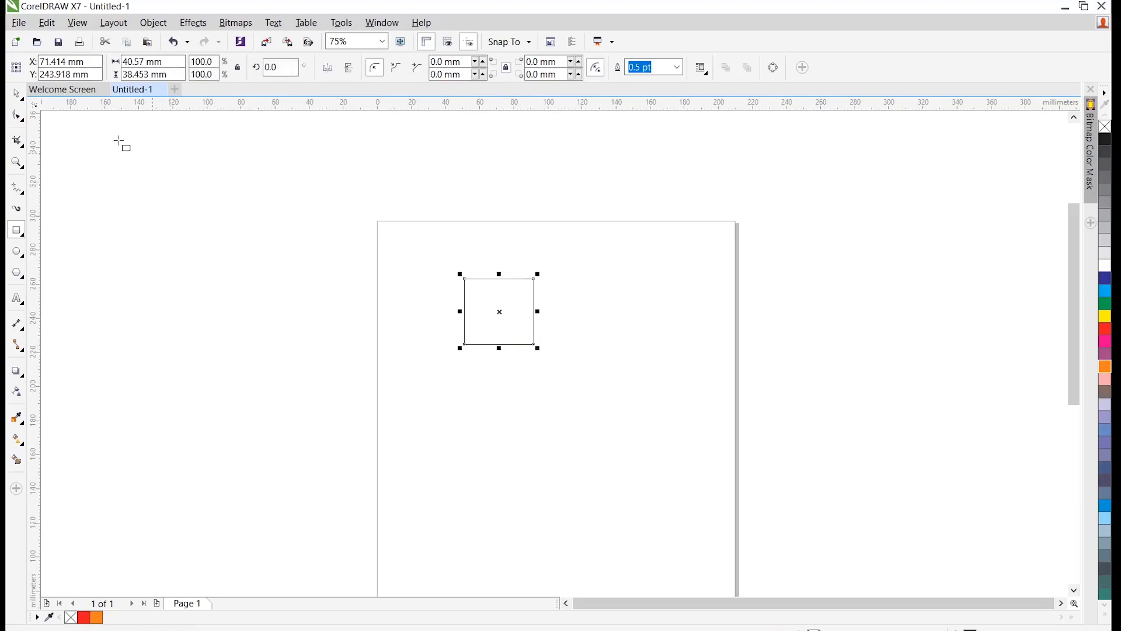
left_click(15, 94)
left_click_drag(508, 314, 481, 298)
left_click(573, 299)
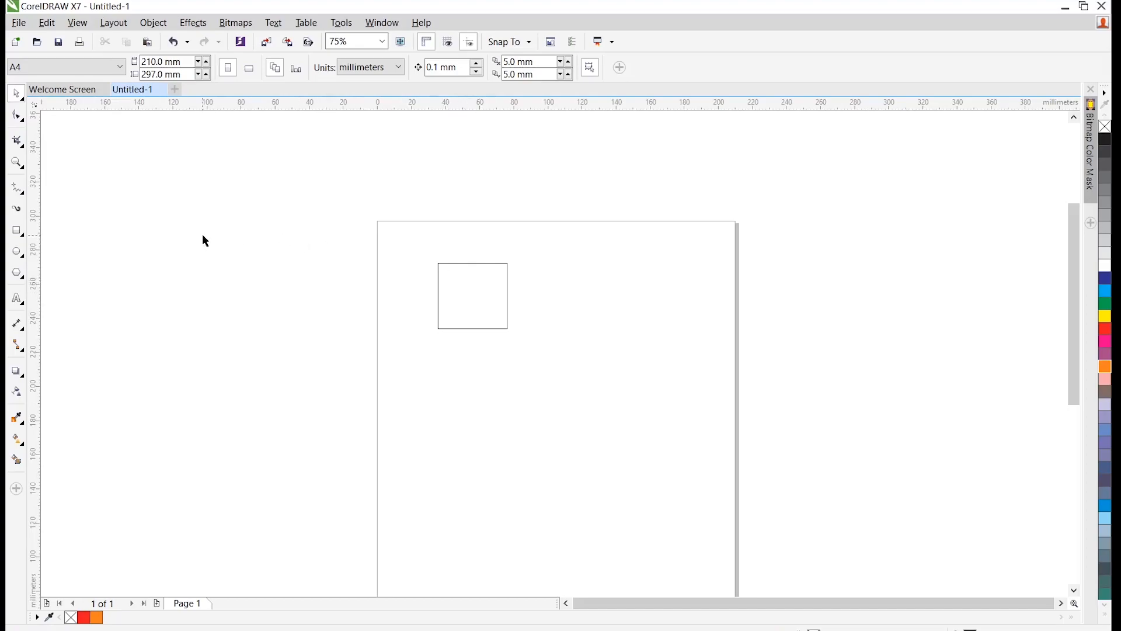
Round only the rectangle's upper-left corner to a radius of about 10 mm with the Shape tool.
left_click(473, 283)
scroll(473, 296, "up", 2)
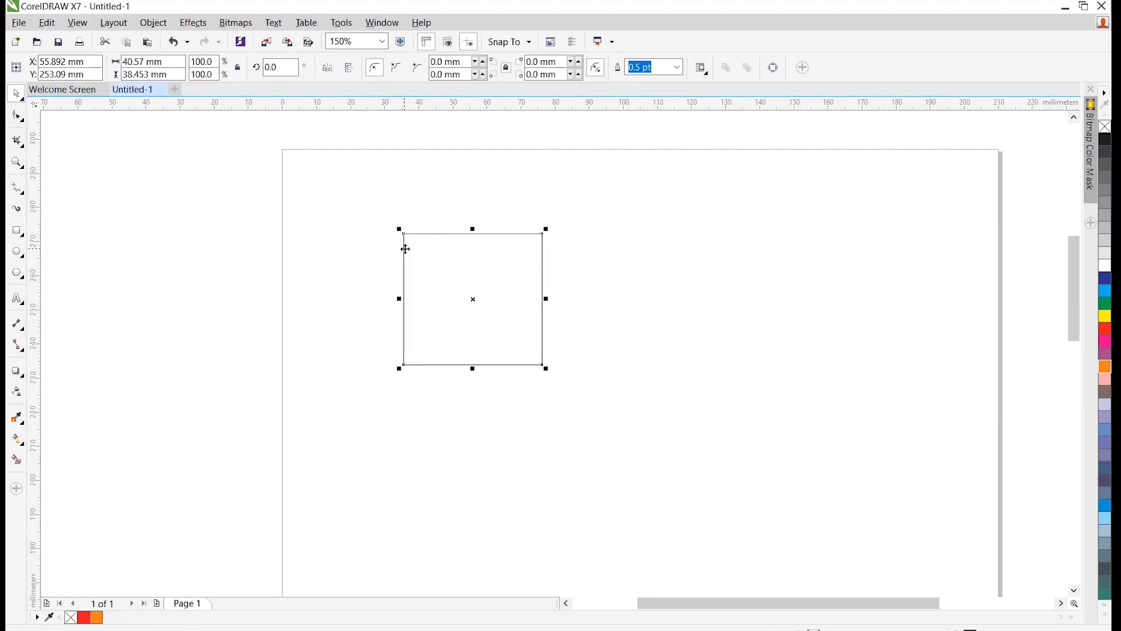
left_click(17, 117)
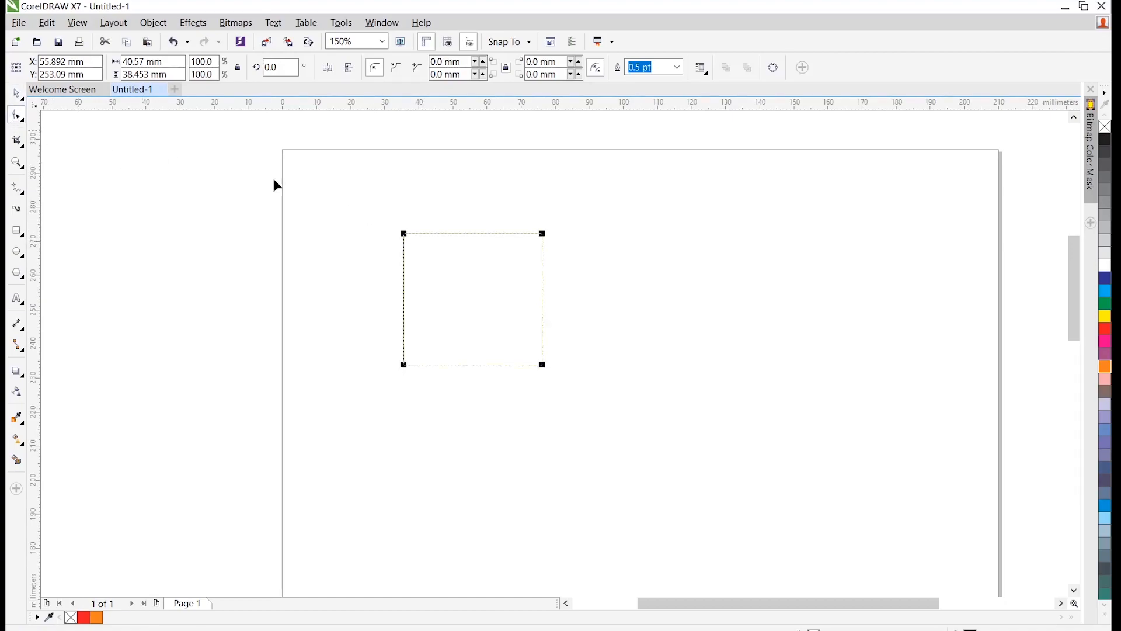
left_click(404, 234)
left_click_drag(411, 239, 436, 267)
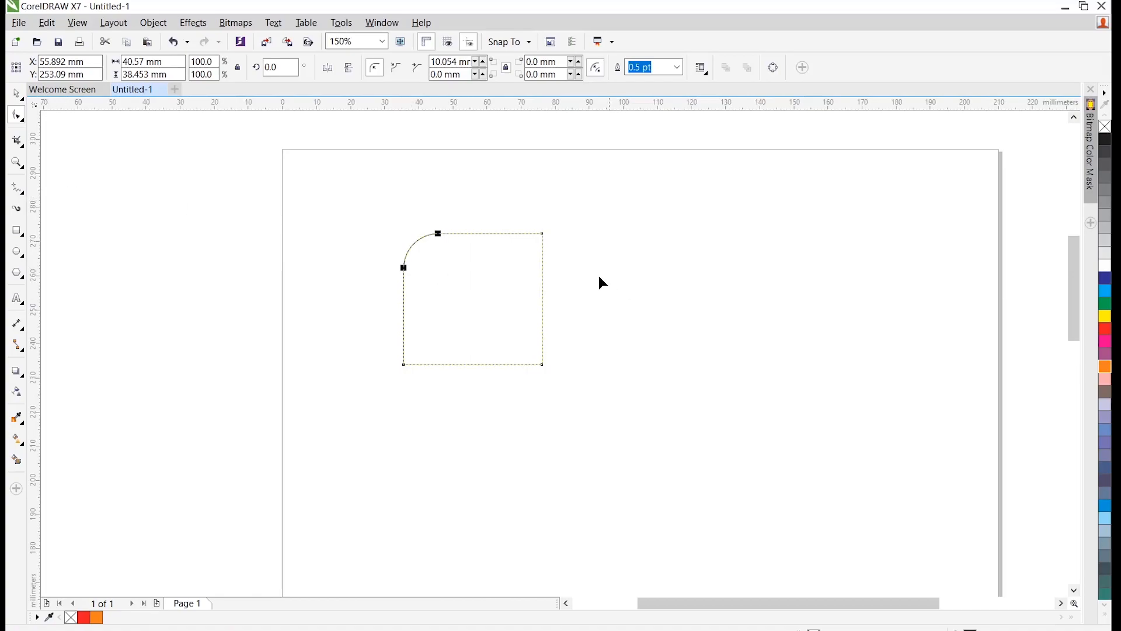
left_click(16, 95)
left_click(367, 191)
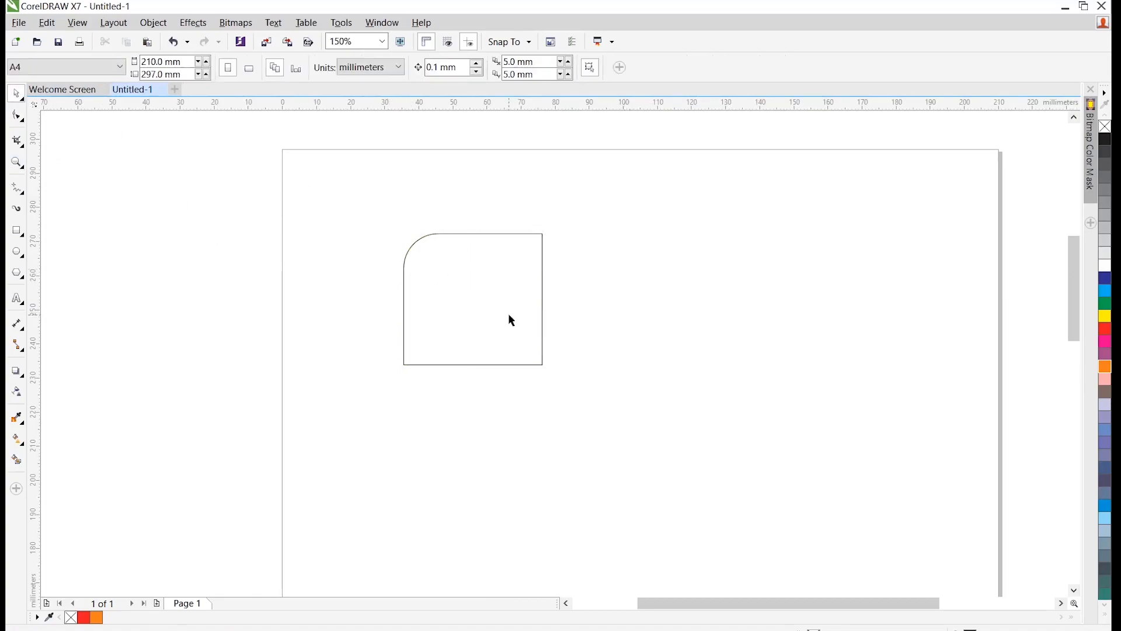
Place a copy of the single-corner rounded rectangle about 83 mm to the right of the original.
left_click(469, 279)
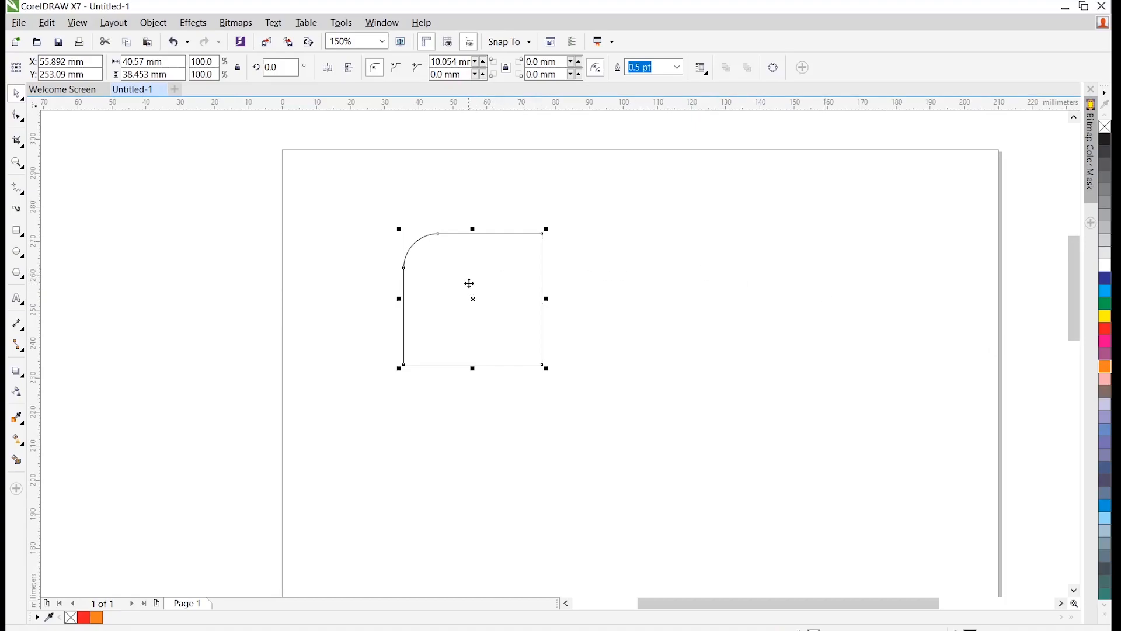
left_click_drag(469, 282, 753, 282)
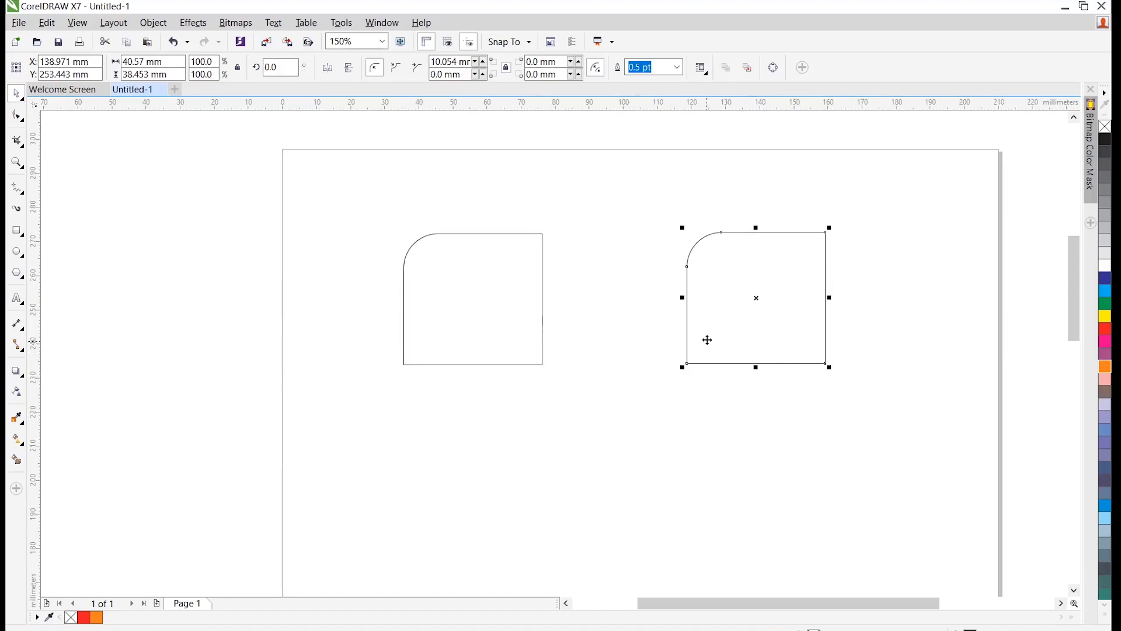
Place another copy of the original about 25 mm to the right and 36 mm below it, and delete that copy.
left_click(527, 320)
left_click(526, 318)
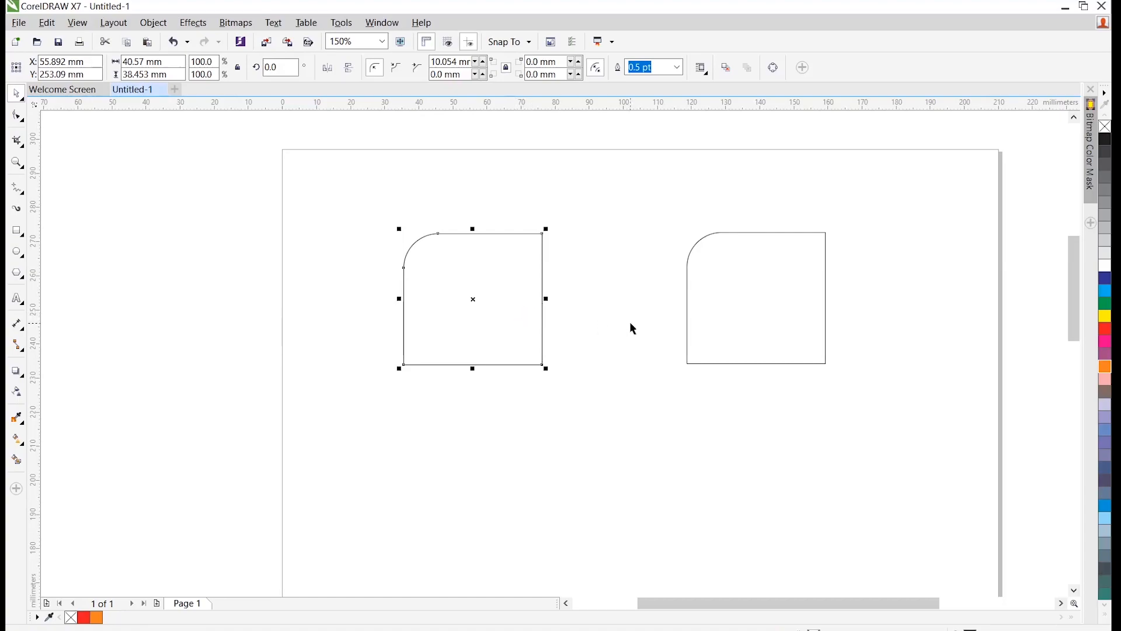
key("shift+Page_Up")
left_click_drag(501, 312, 587, 433)
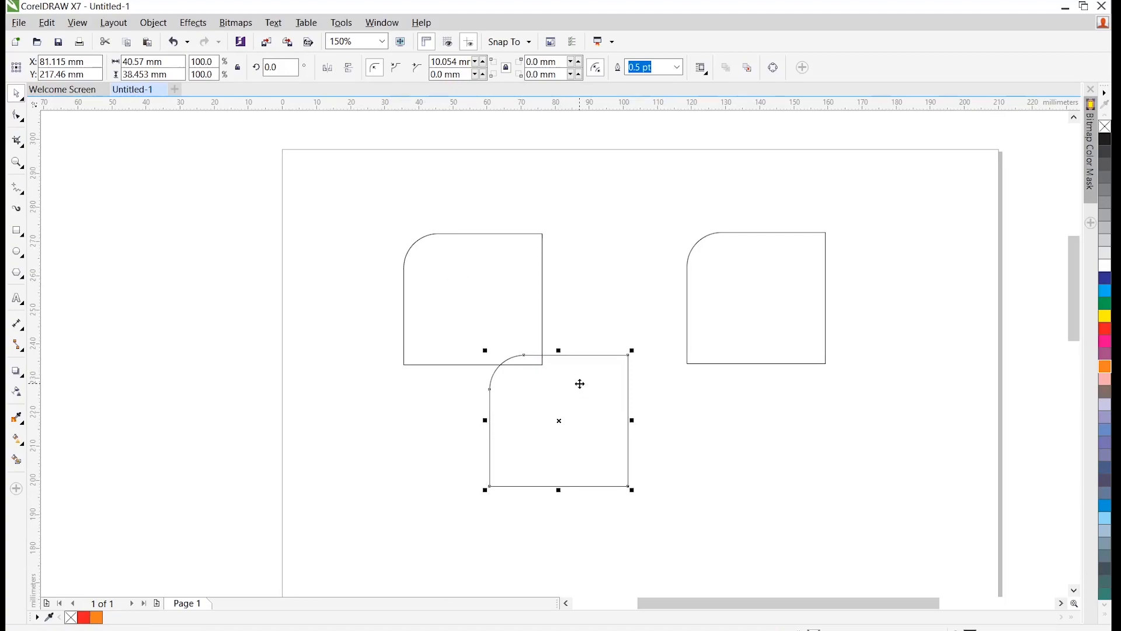
key("Delete")
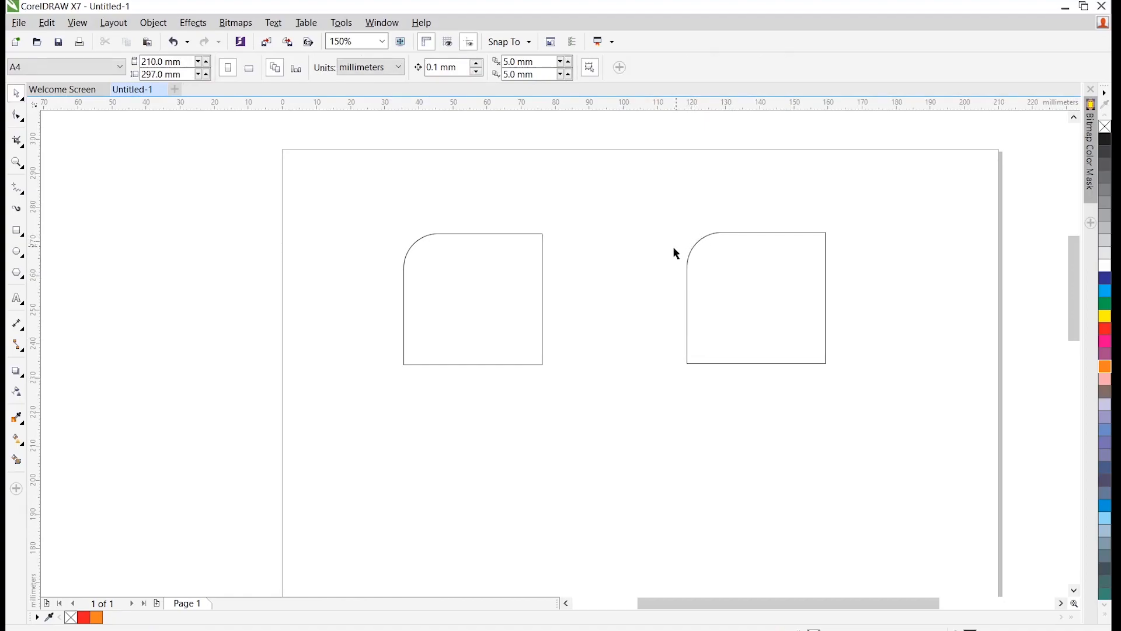
Mirror the right-hand copy horizontally so its rounded corner is at the upper right, and select the original rectangle.
left_click(751, 289)
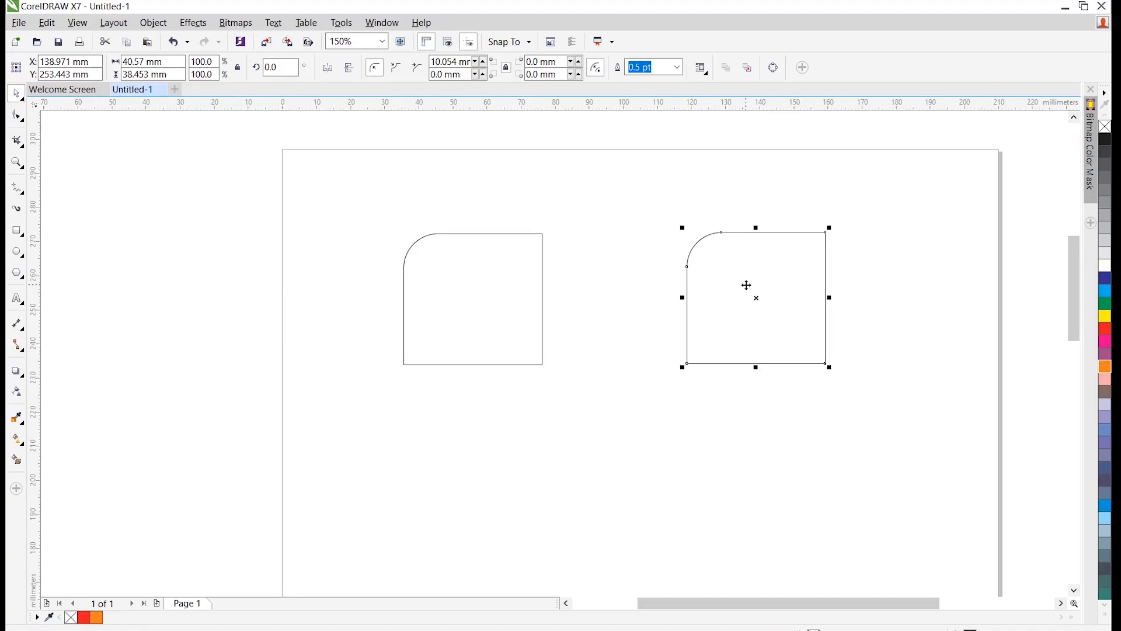
left_click(329, 70)
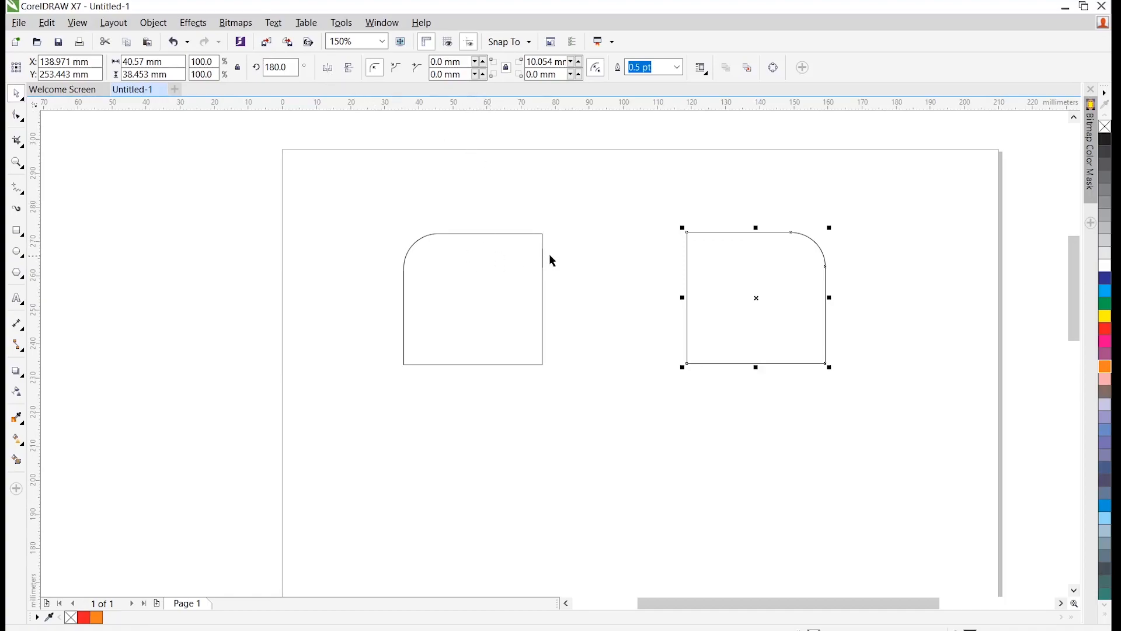
left_click(441, 284)
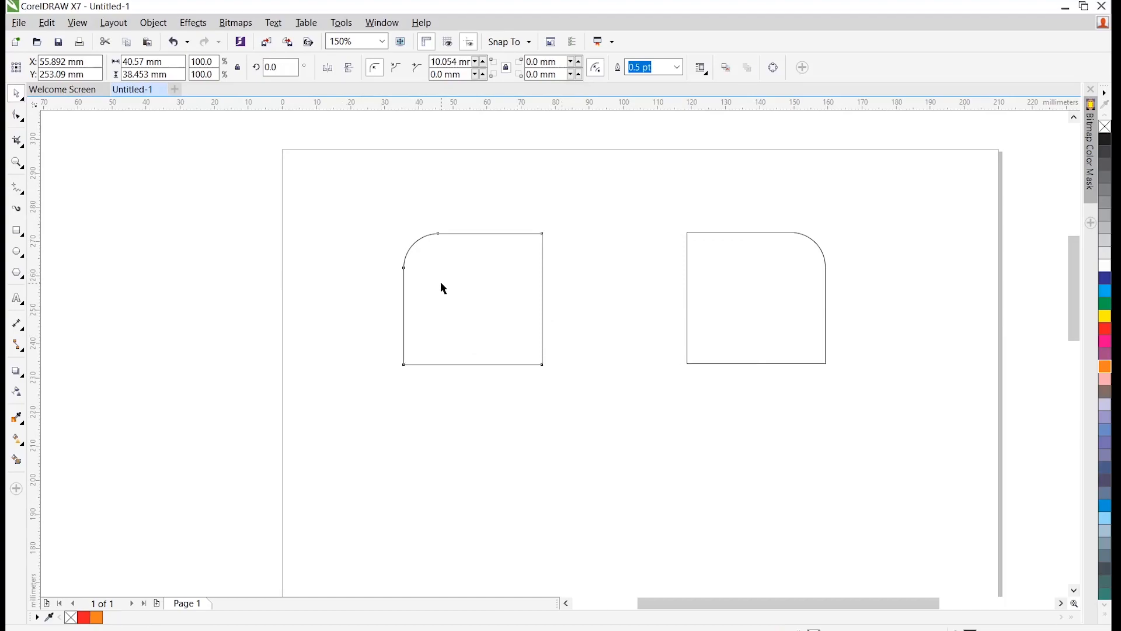
Copy the left rectangle about 41 mm to the right into the gap between the shapes, delete that copy, and place another one there.
left_click_drag(441, 283, 581, 278)
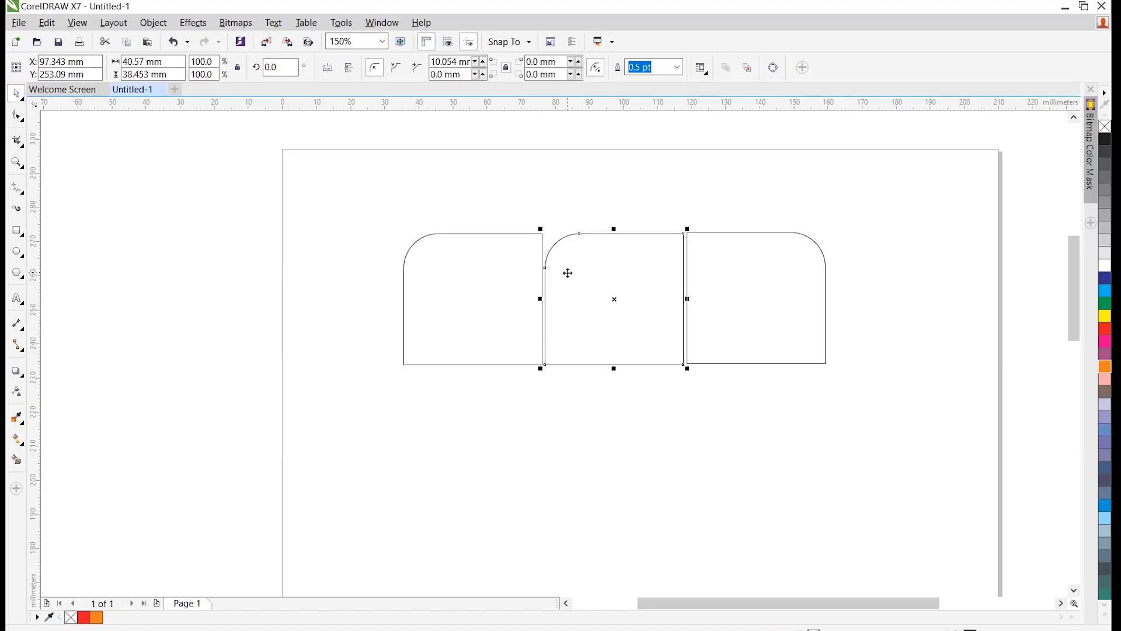
key("Delete")
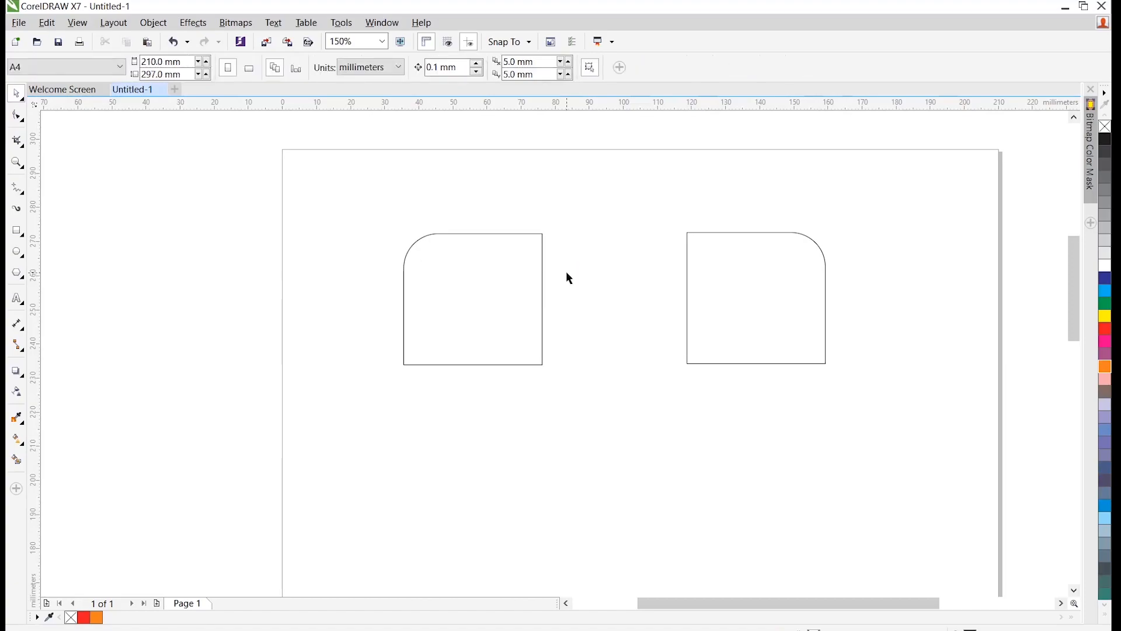
left_click(511, 277)
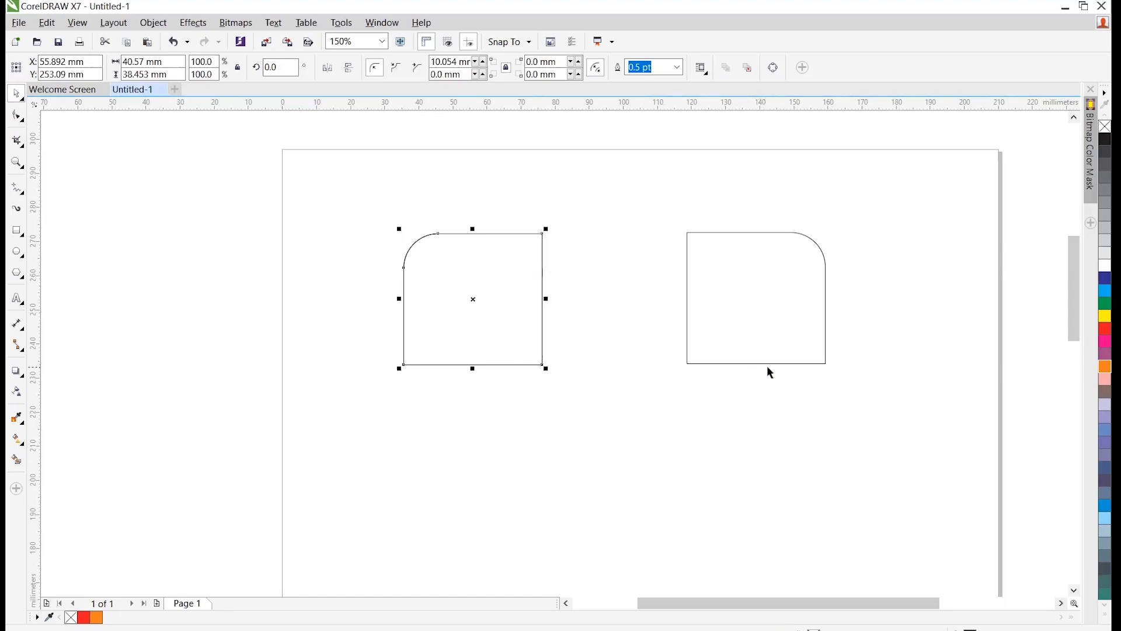
left_click_drag(474, 299, 614, 298)
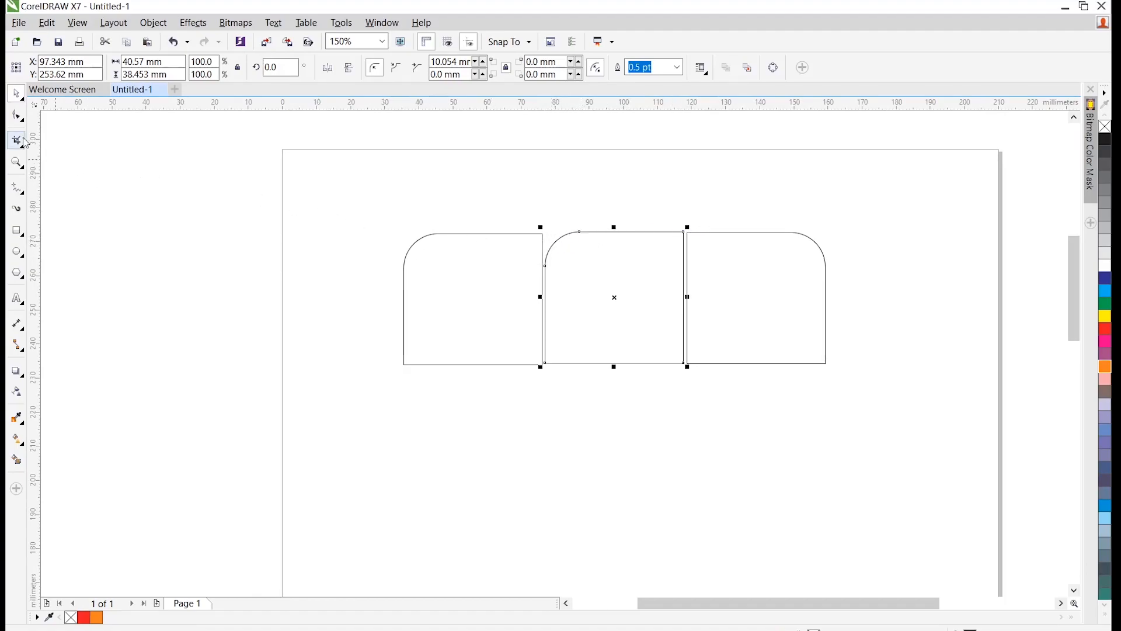
Reduce the middle copy's upper-left corner radius to about 0.5 mm with the Shape tool.
left_click(18, 117)
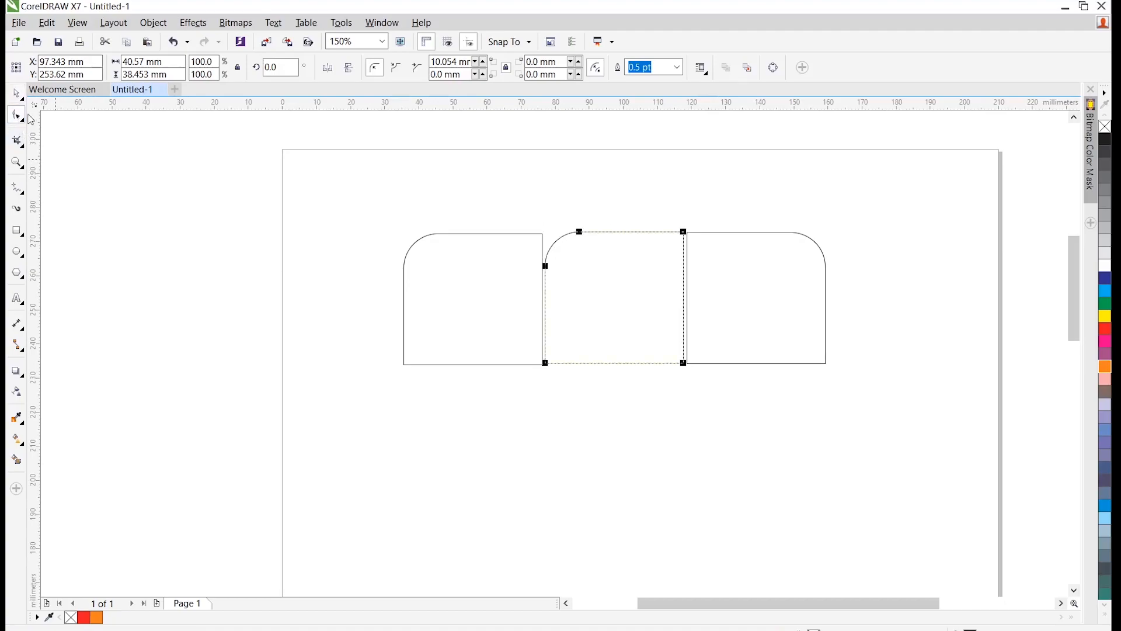
left_click_drag(580, 234, 545, 234)
left_click(17, 94)
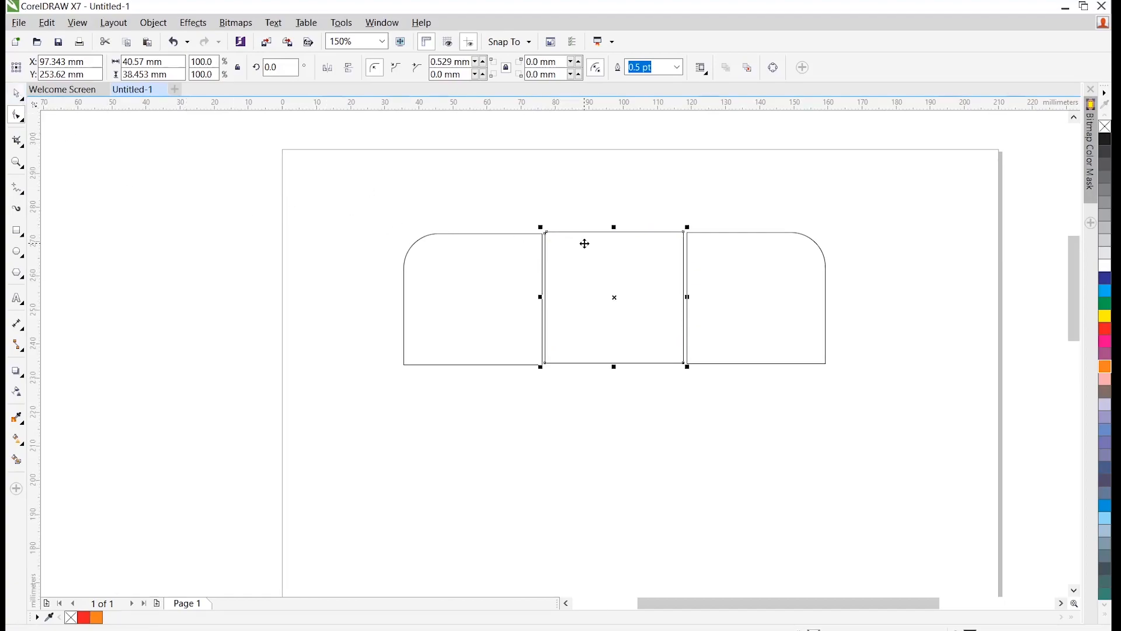
left_click(569, 205)
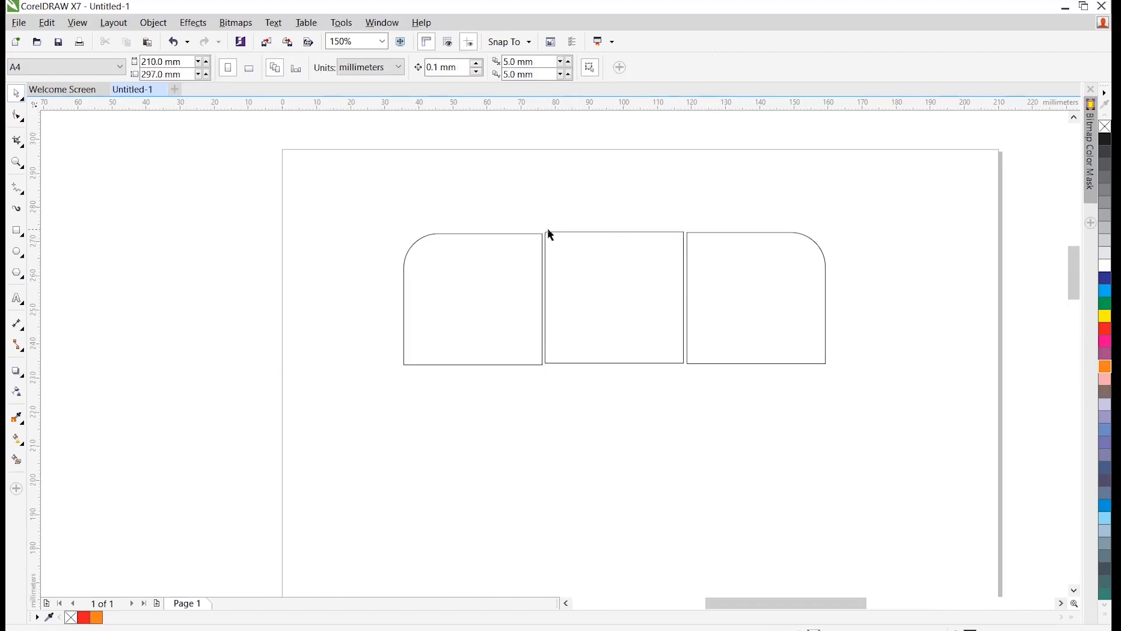
Remove the remaining rounding from the middle rectangle's upper-left corner, bringing its radius down to 0 mm.
scroll(551, 234, "up", 4)
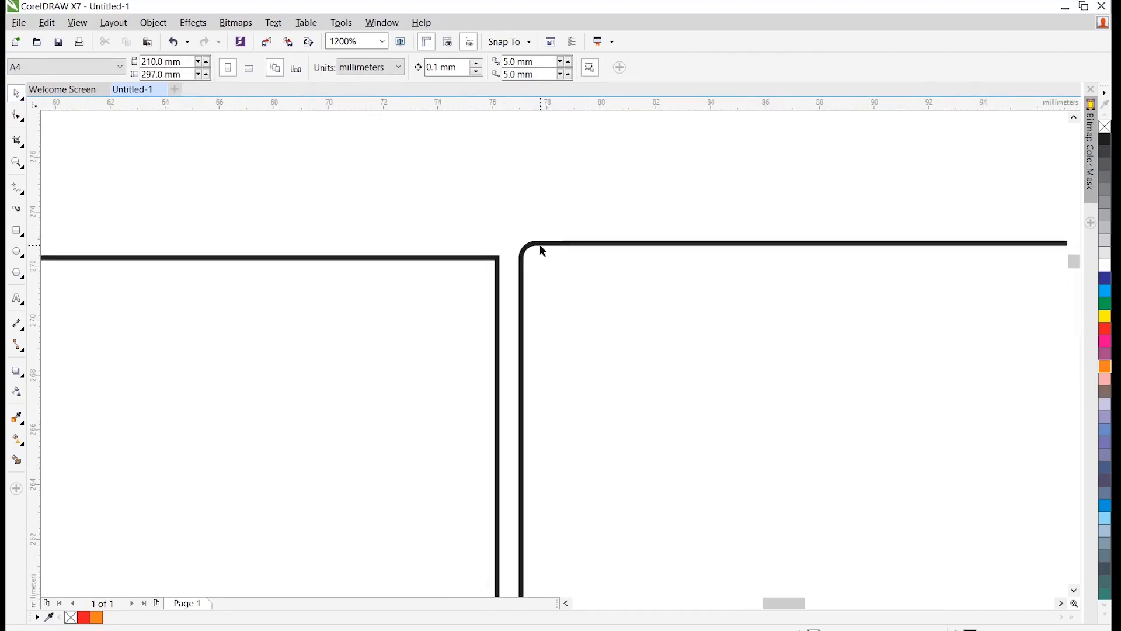
scroll(543, 251, "up", 1)
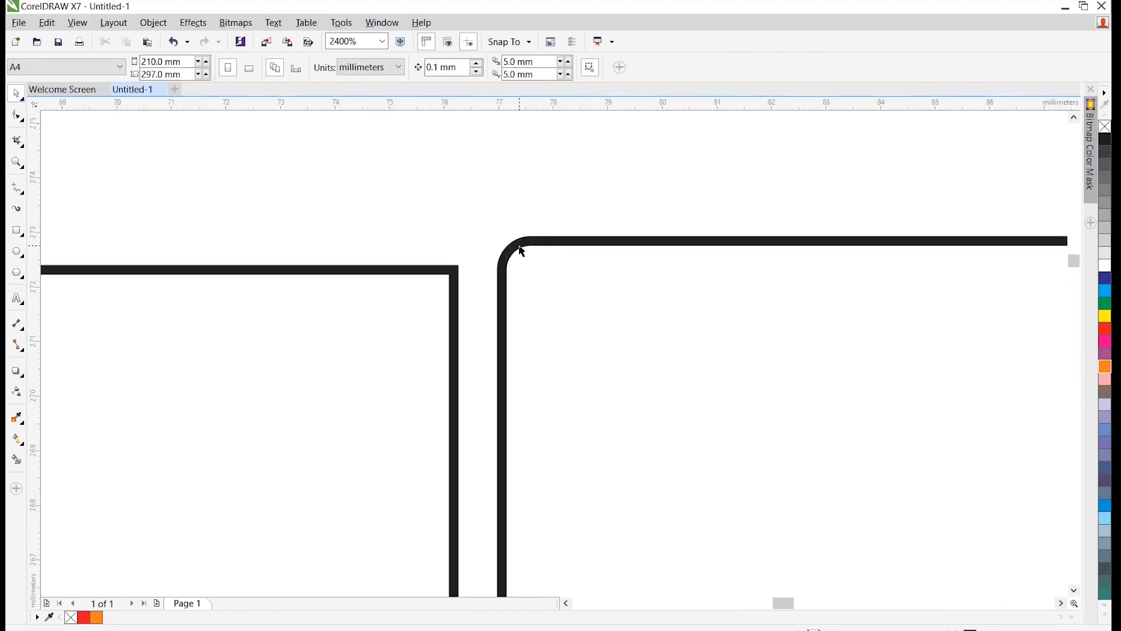
scroll(523, 251, "down", 1)
left_click(536, 251)
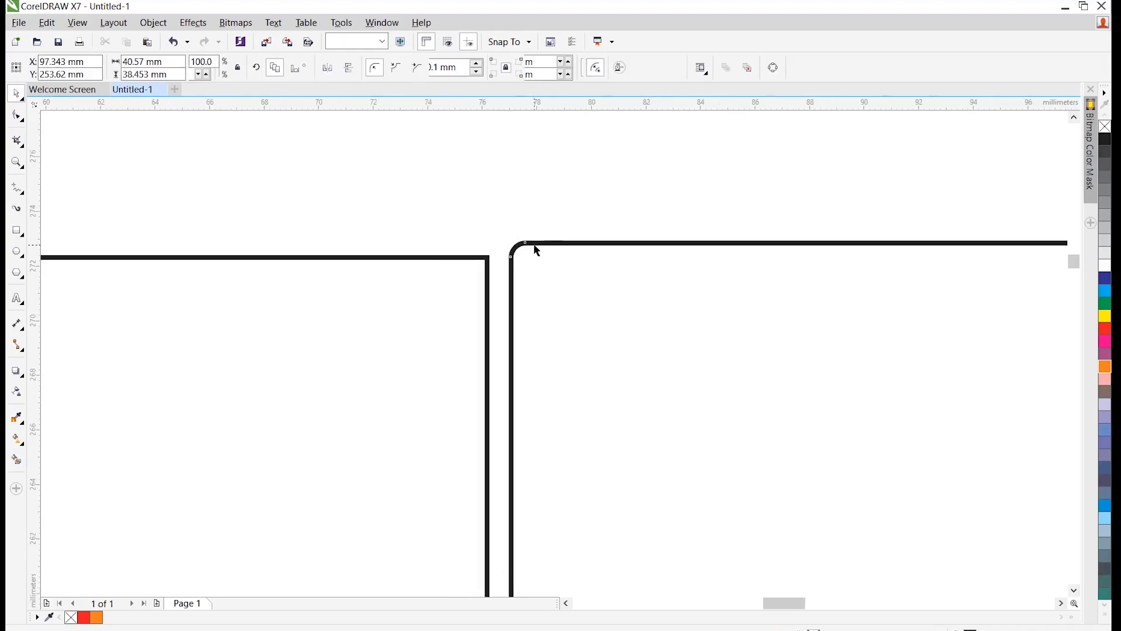
left_click(18, 118)
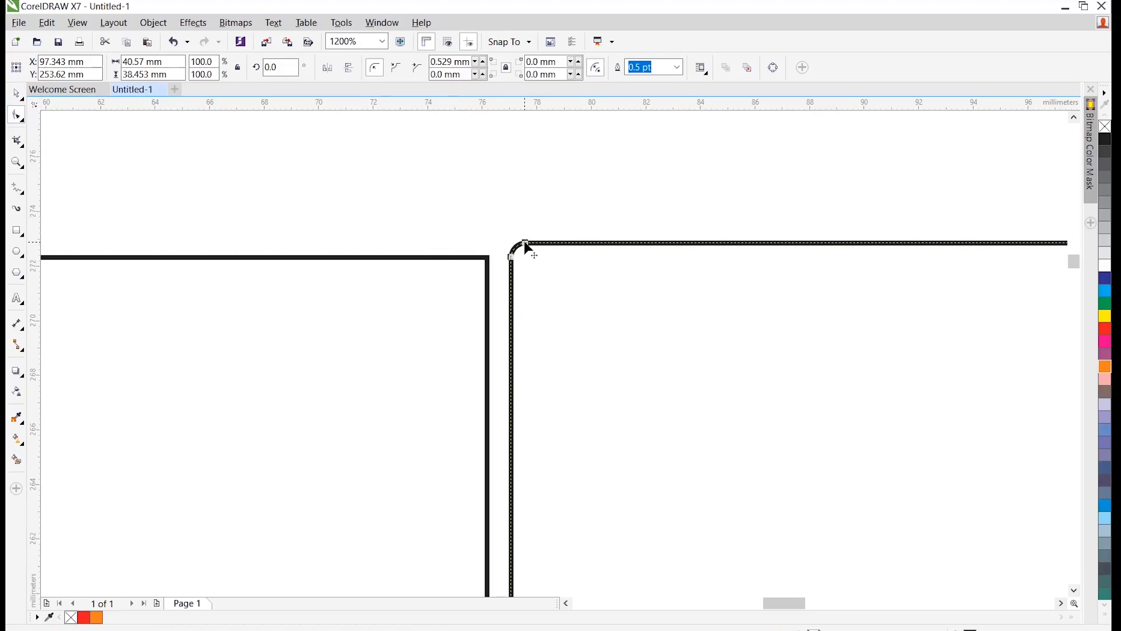
left_click_drag(524, 241, 495, 241)
left_click(16, 93)
left_click(568, 263)
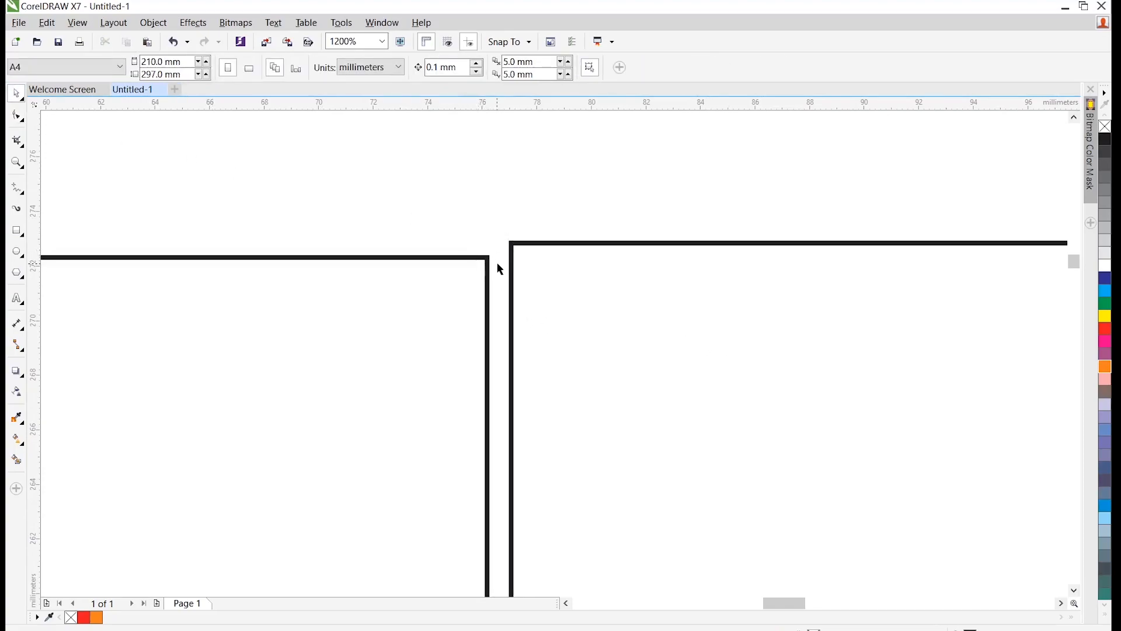
Place a horizontal guideline along the middle rectangle's top edge to compare the shapes' heights, and delete the guideline.
left_click_drag(547, 112, 530, 254)
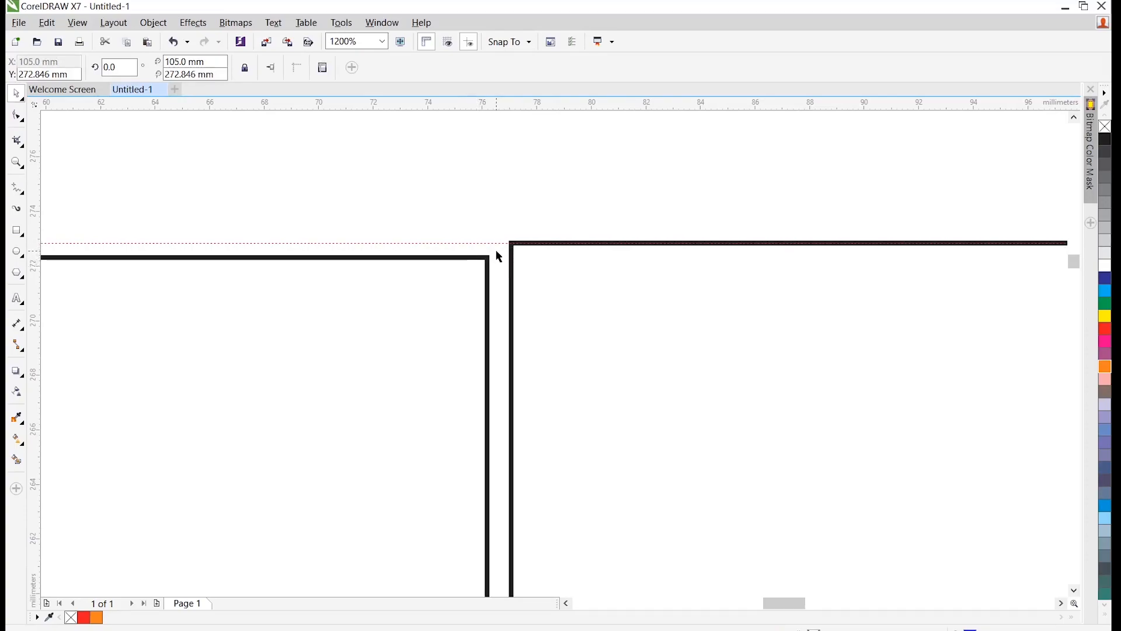
left_click(497, 243)
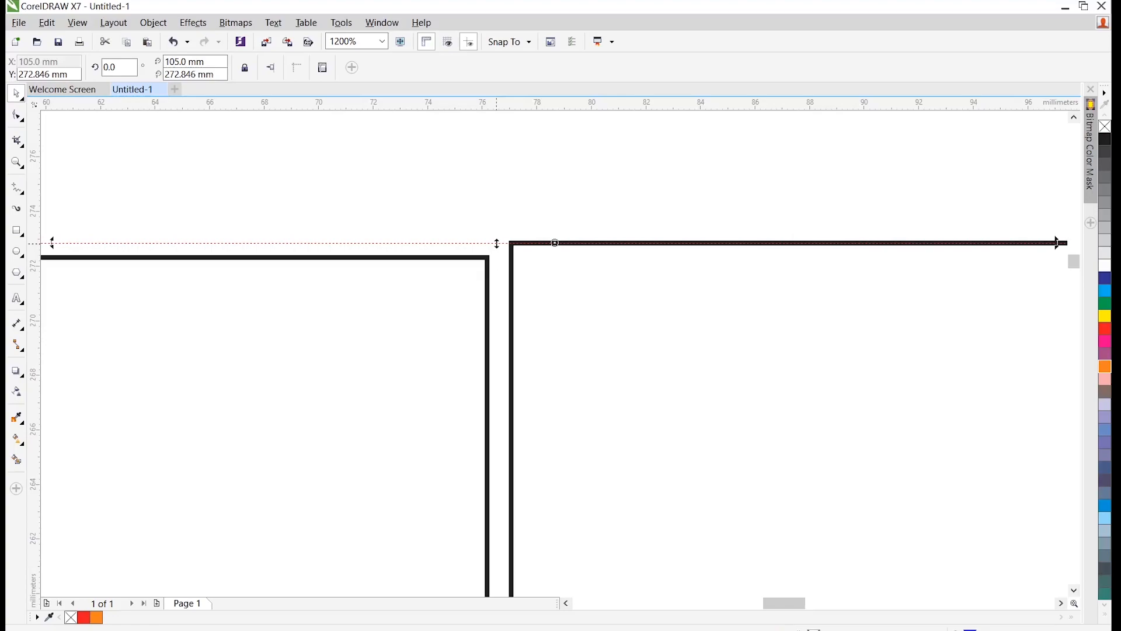
key("Delete")
Select all three rectangles, align their top edges, and check the alignment where the left and middle shapes meet.
scroll(499, 257, "down", 4)
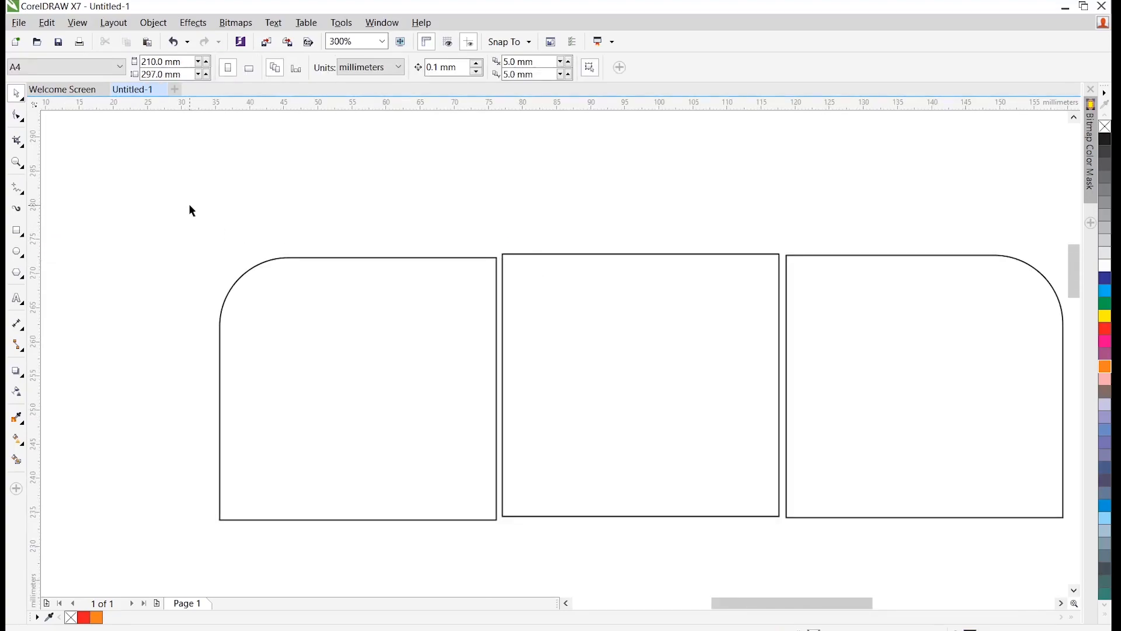
left_click_drag(185, 204, 985, 544)
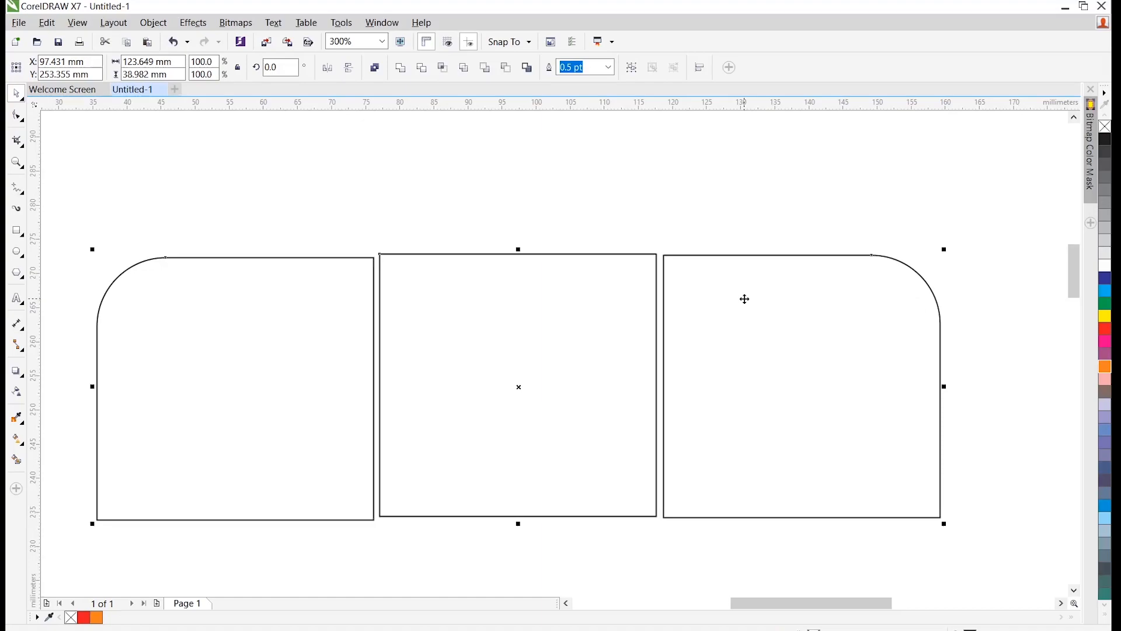
key("t")
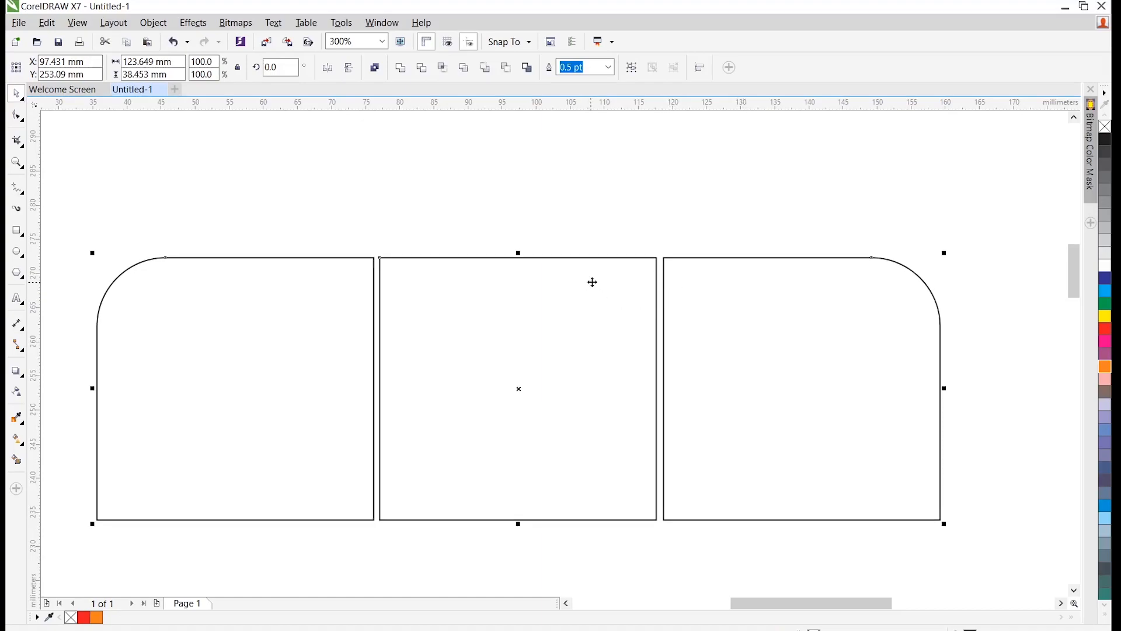
left_click(396, 245)
scroll(355, 283, "down", 2)
scroll(384, 257, "up", 2)
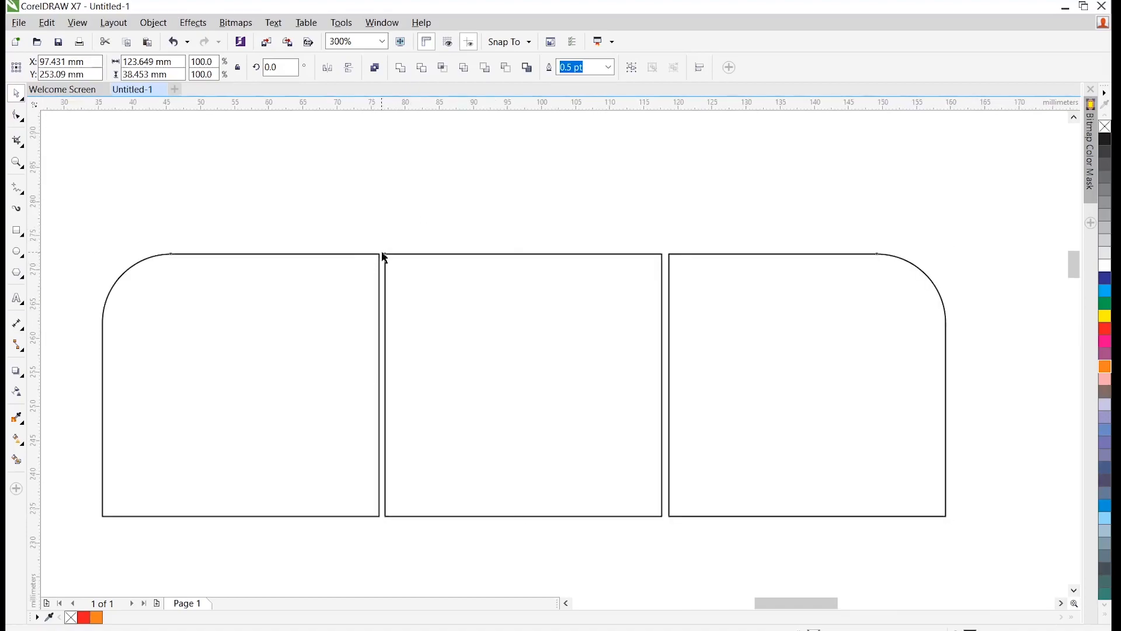
scroll(384, 254, "up", 4)
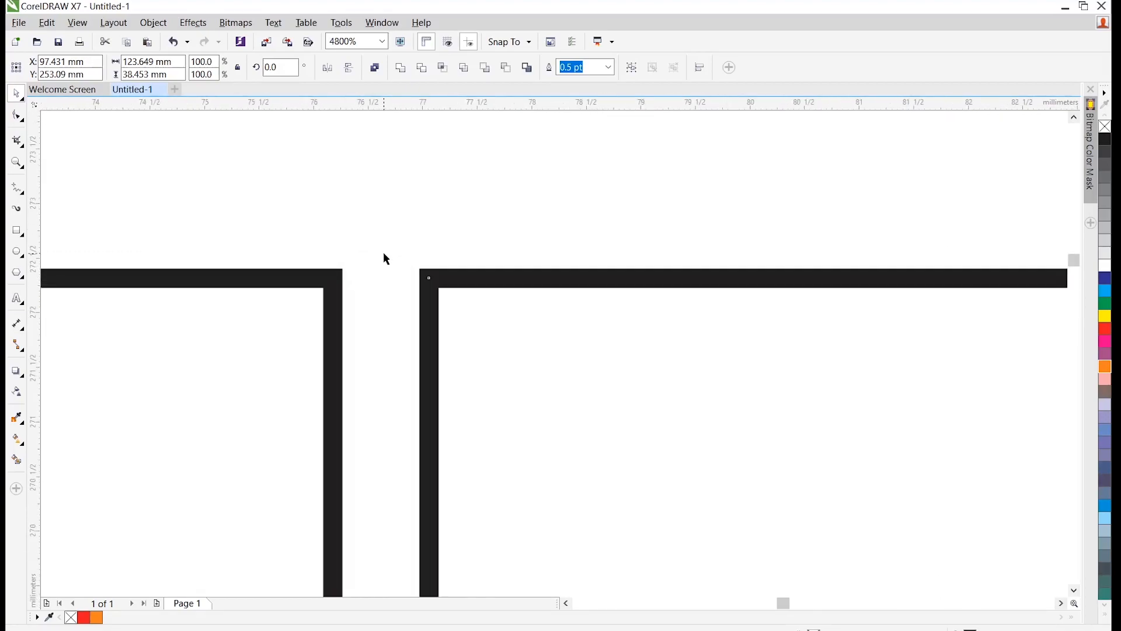
scroll(384, 256, "down", 4)
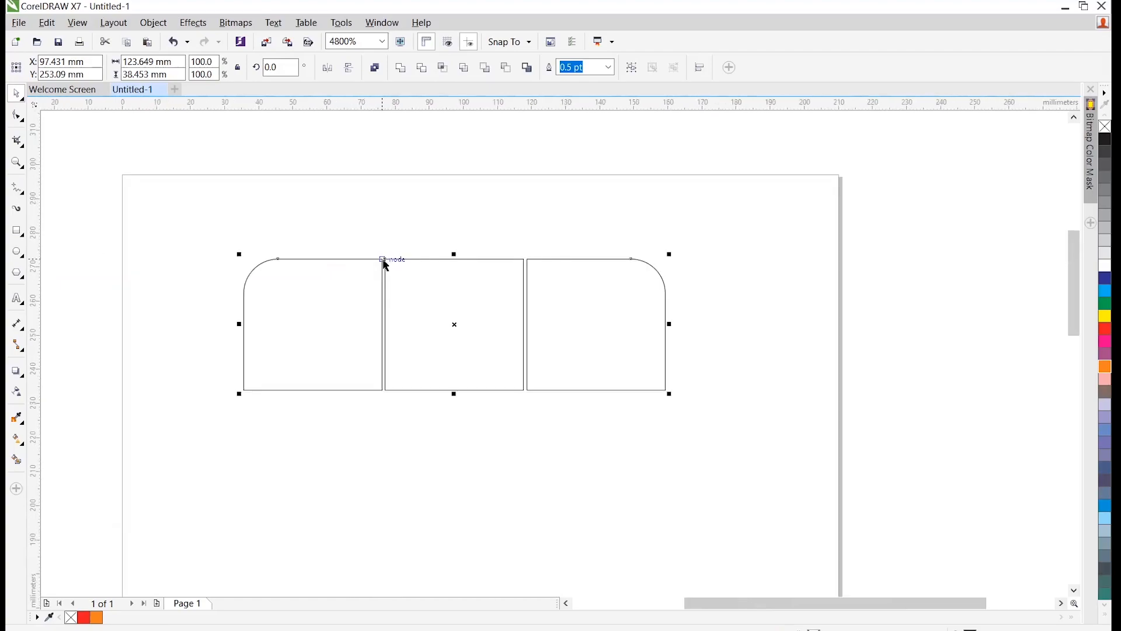
left_click(408, 215)
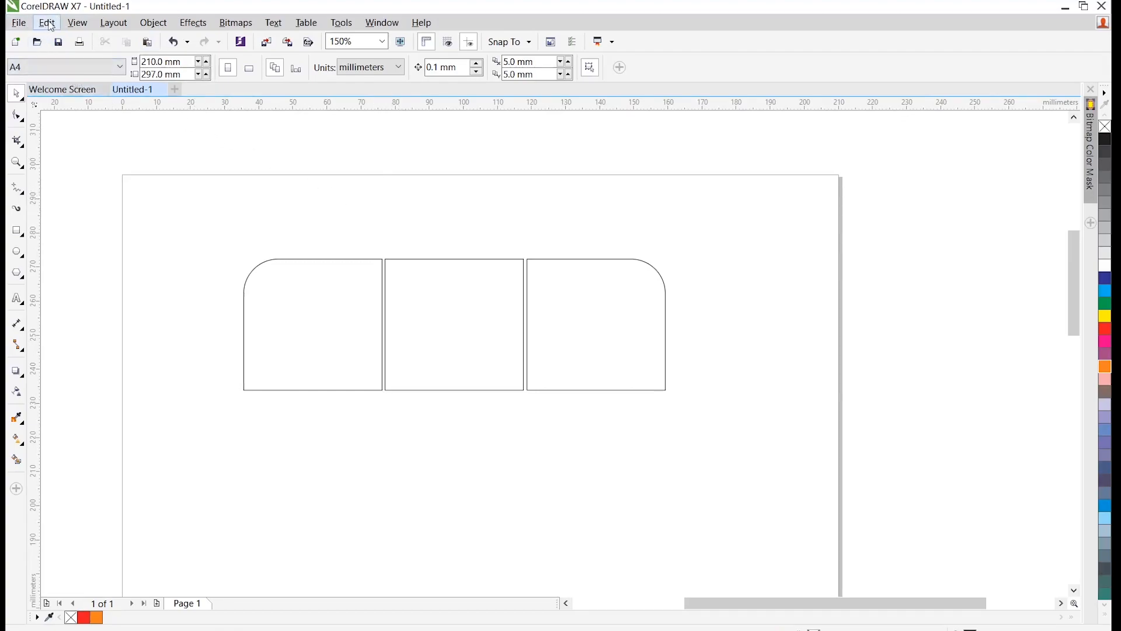
left_click_drag(200, 200, 727, 450)
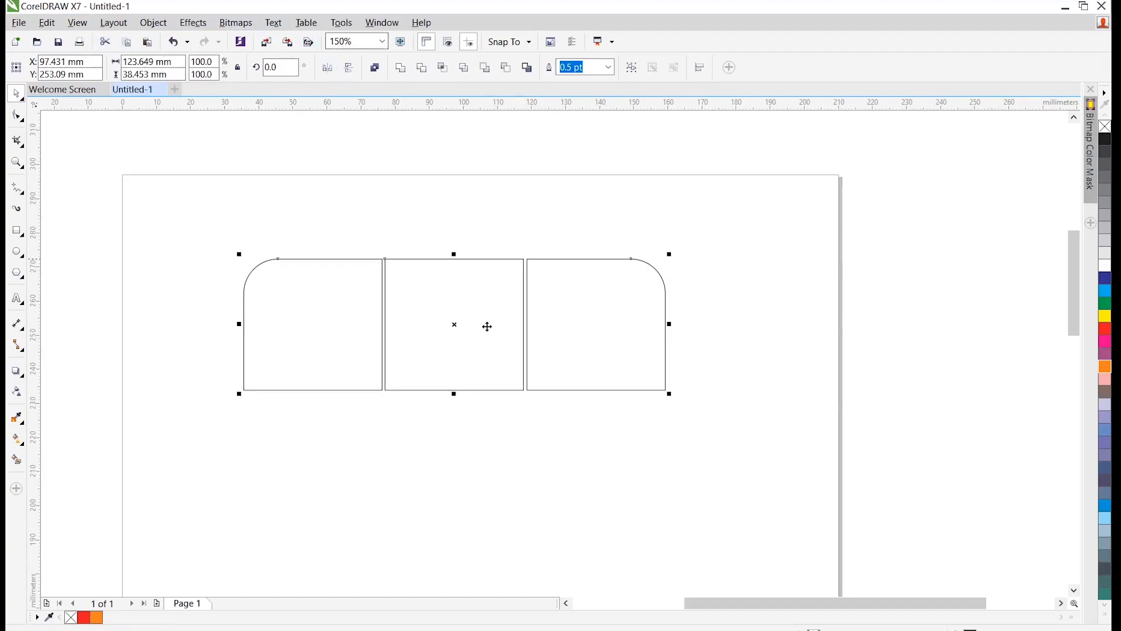
left_click(478, 205)
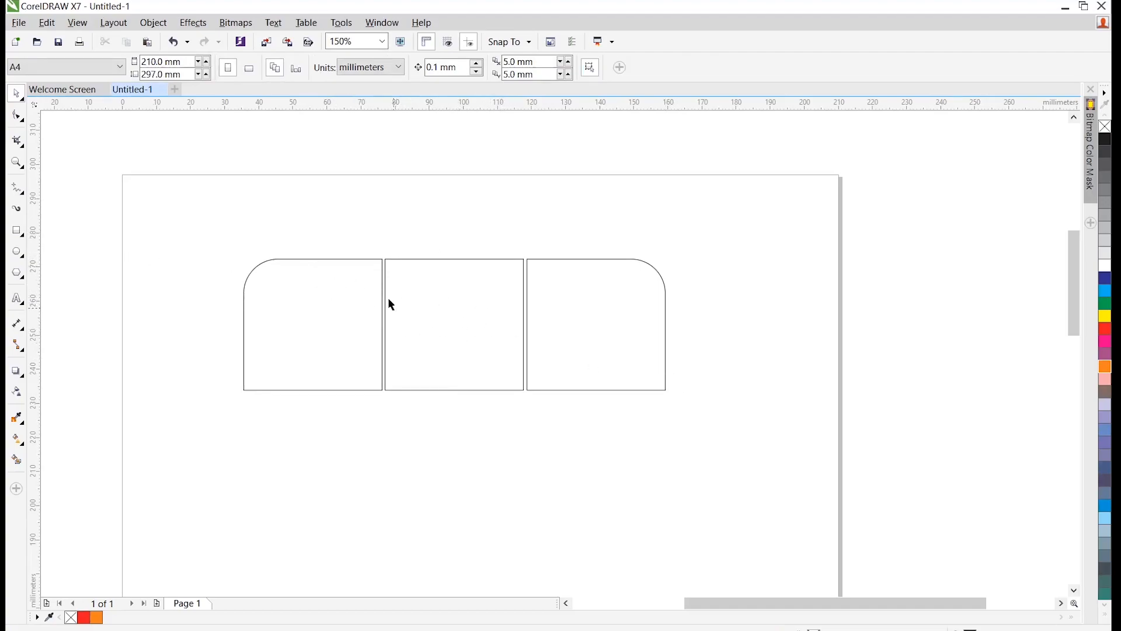
Fill the left and right rectangles with dark blue and the middle one with orange.
left_click(338, 301)
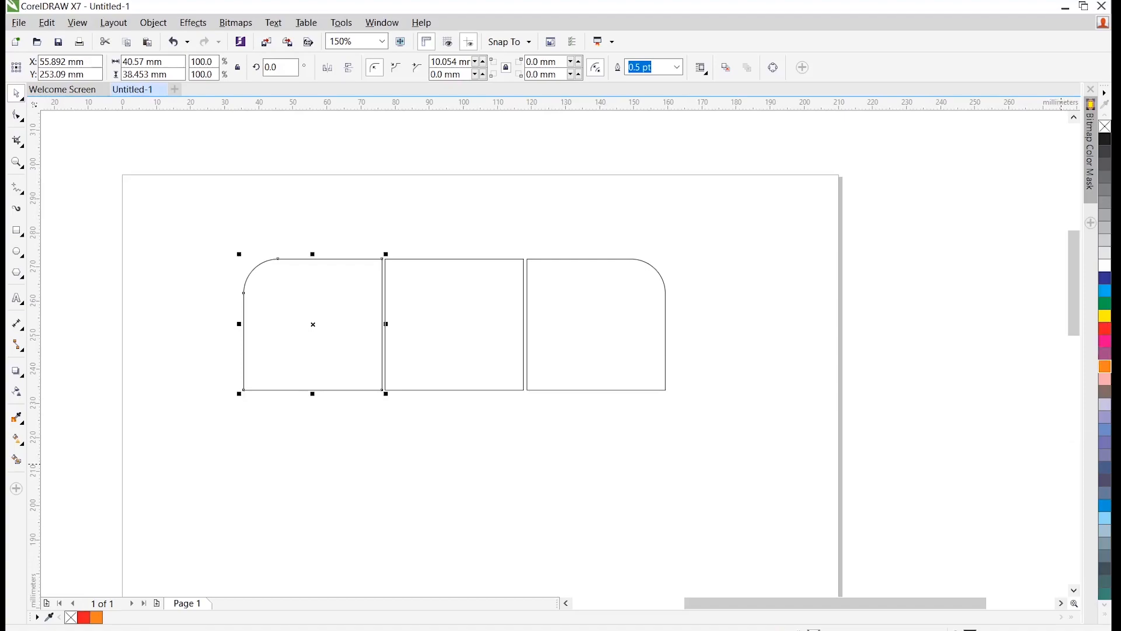
left_click(1109, 279)
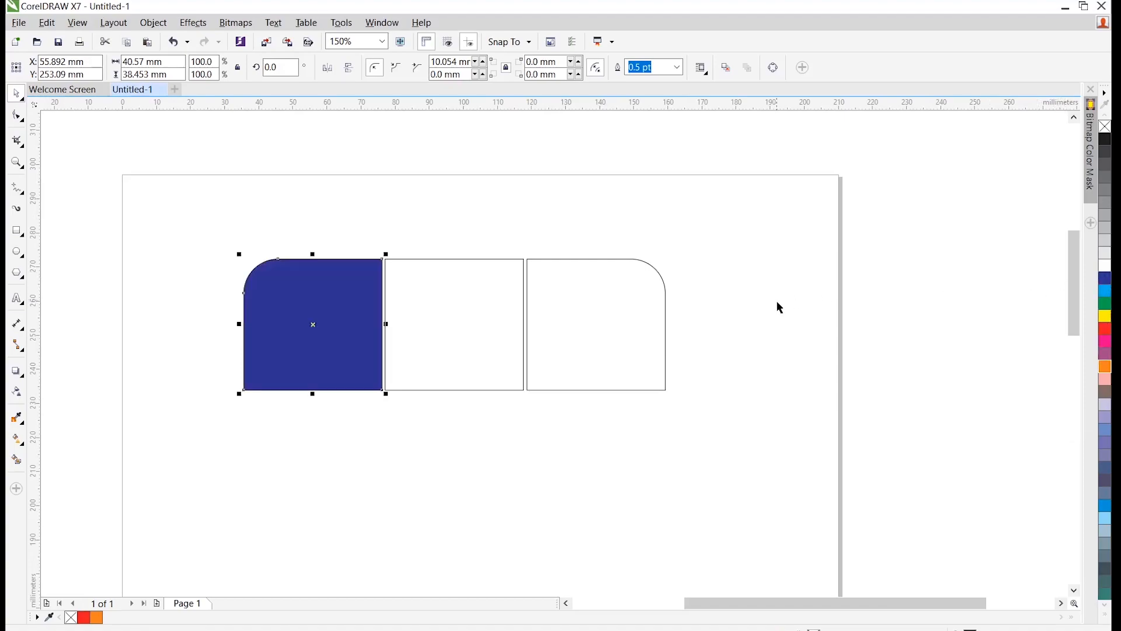
left_click(495, 295)
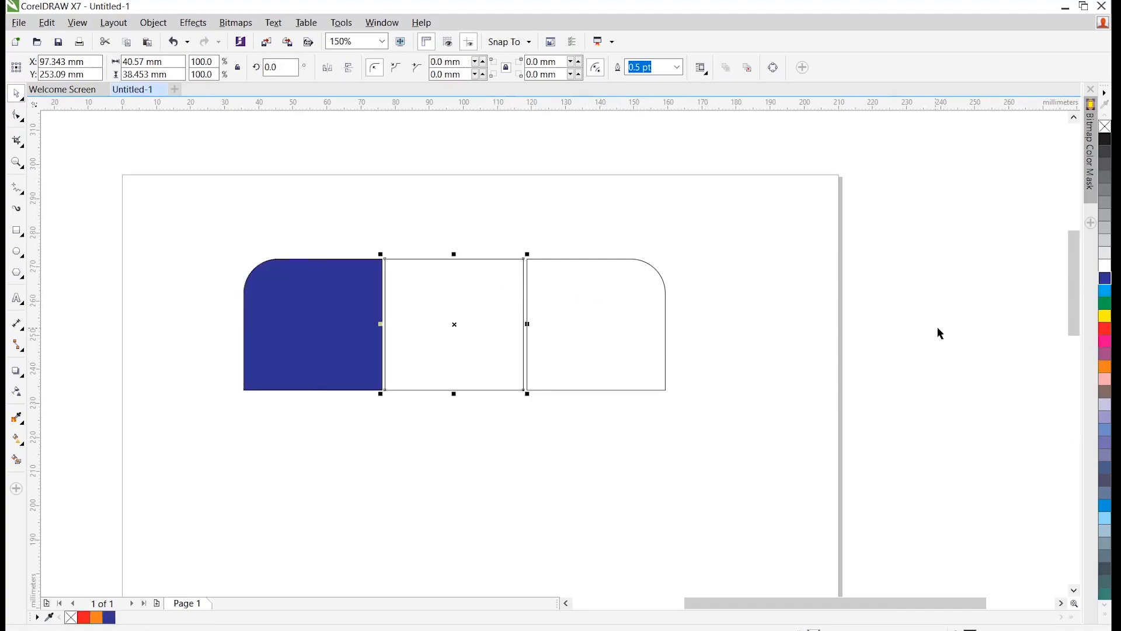
left_click(1106, 368)
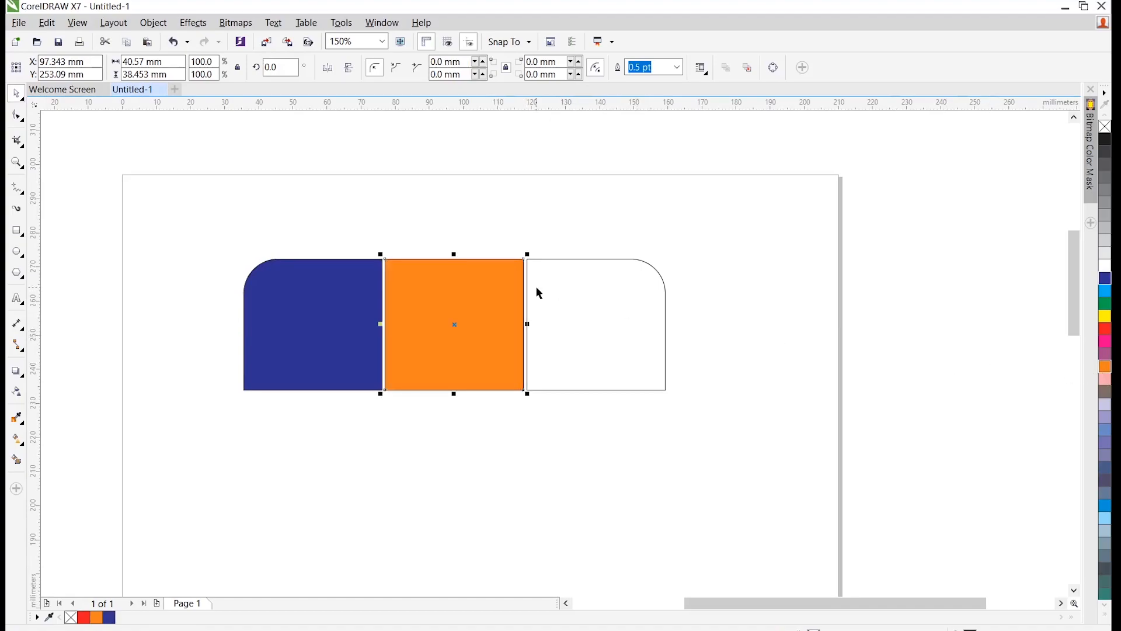
left_click(556, 293)
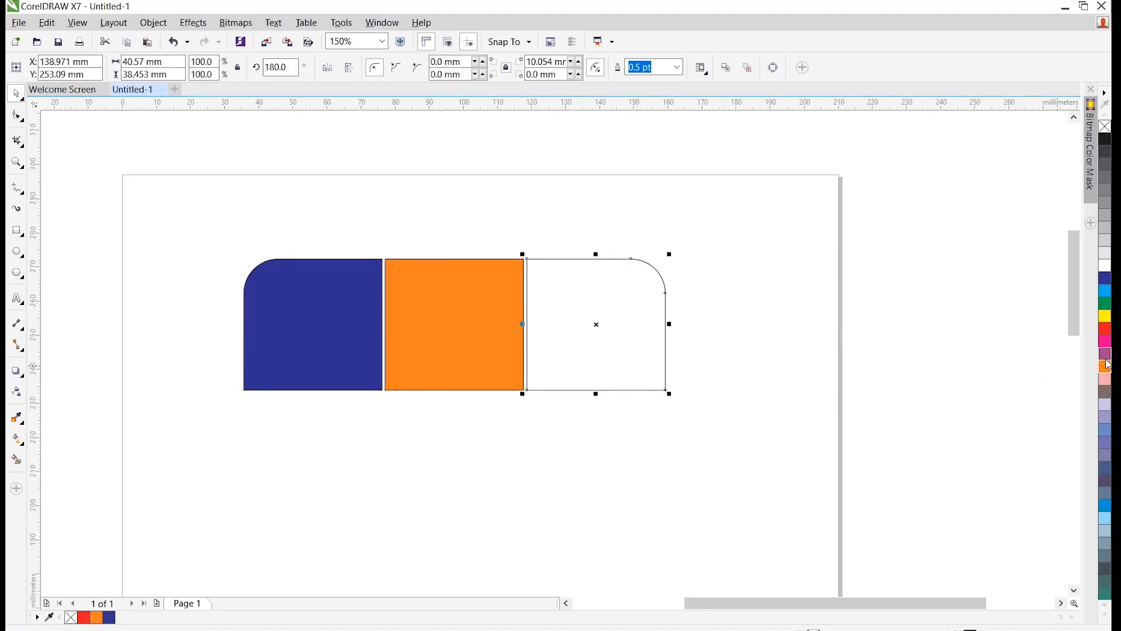
left_click(1108, 281)
left_click(638, 233)
Select all three filled rectangles and remove their outlines.
scroll(480, 278, "up", 4)
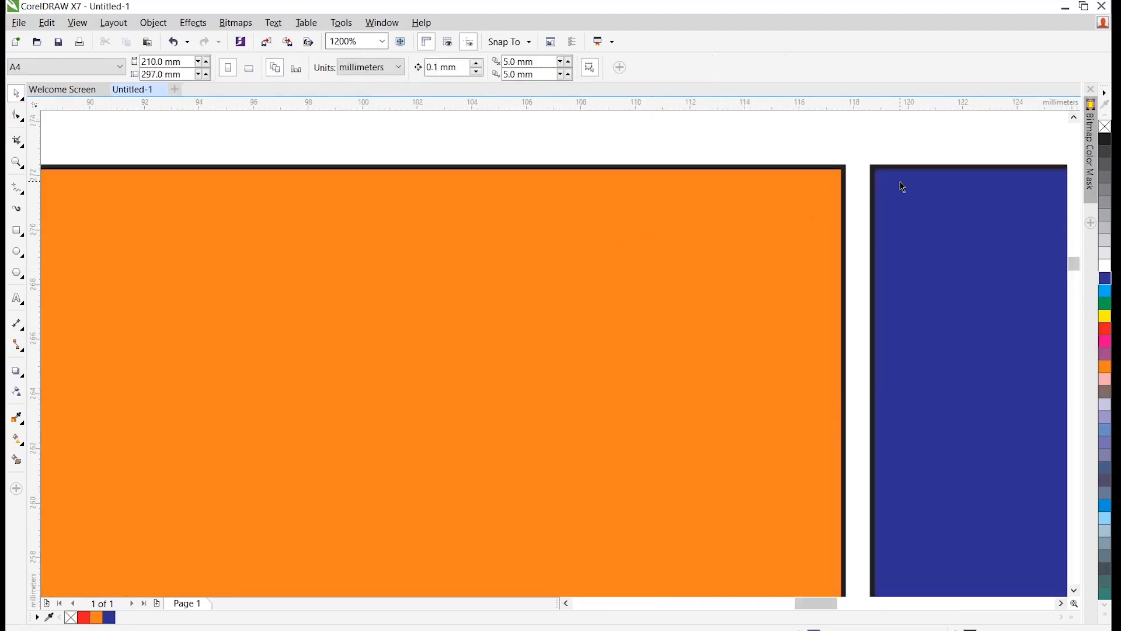
scroll(266, 218, "down", 2)
scroll(267, 222, "down", 4)
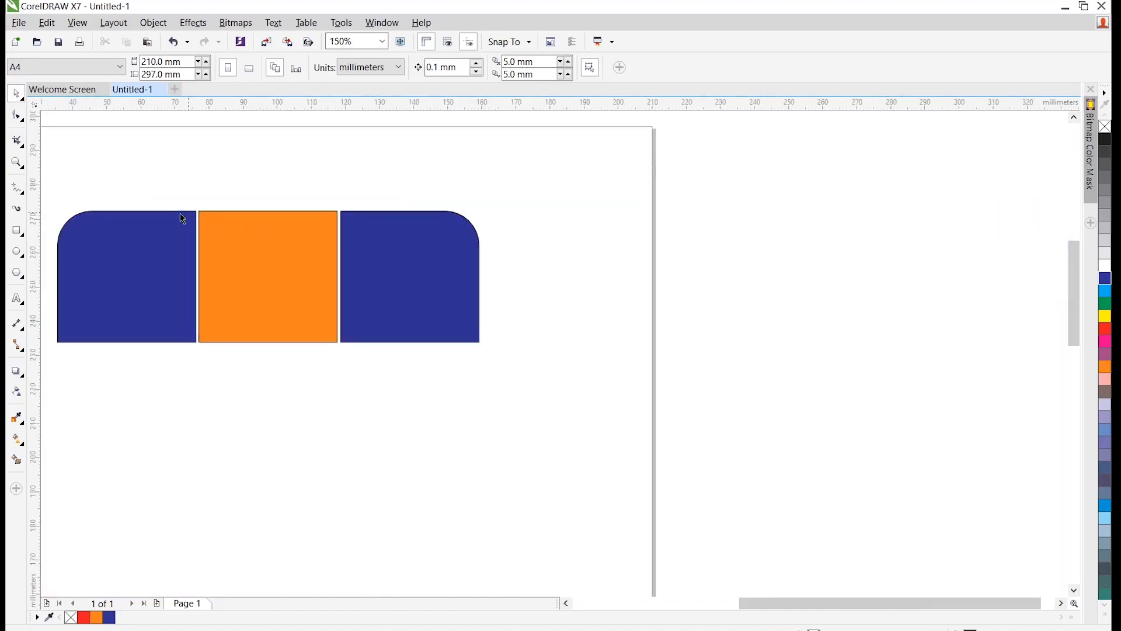
left_click(17, 163)
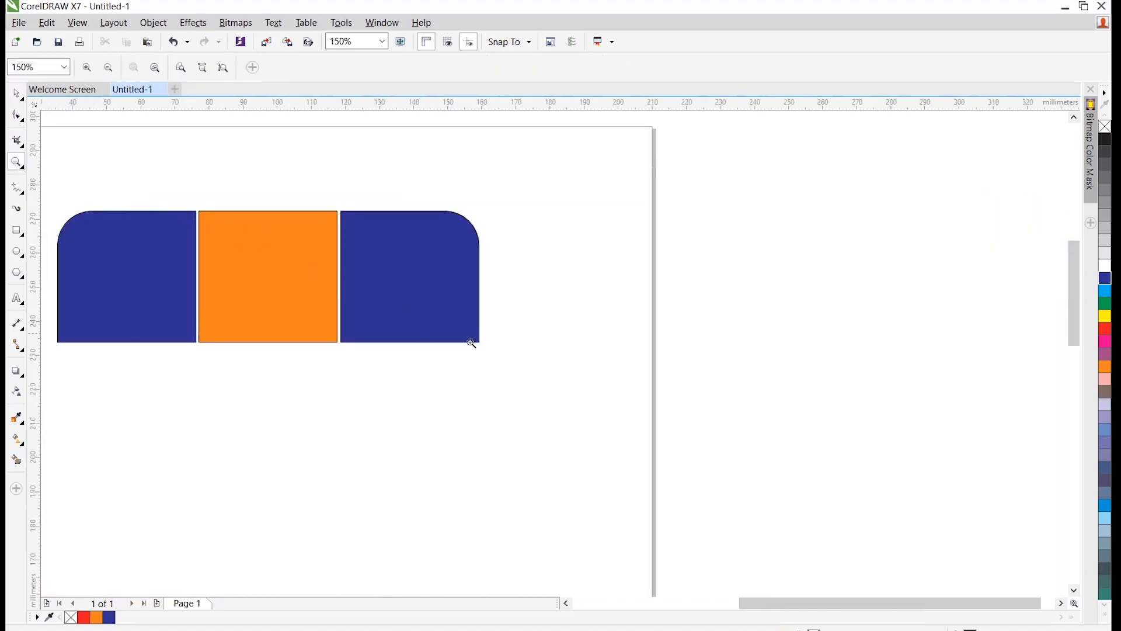
left_click_drag(505, 362, 50, 180)
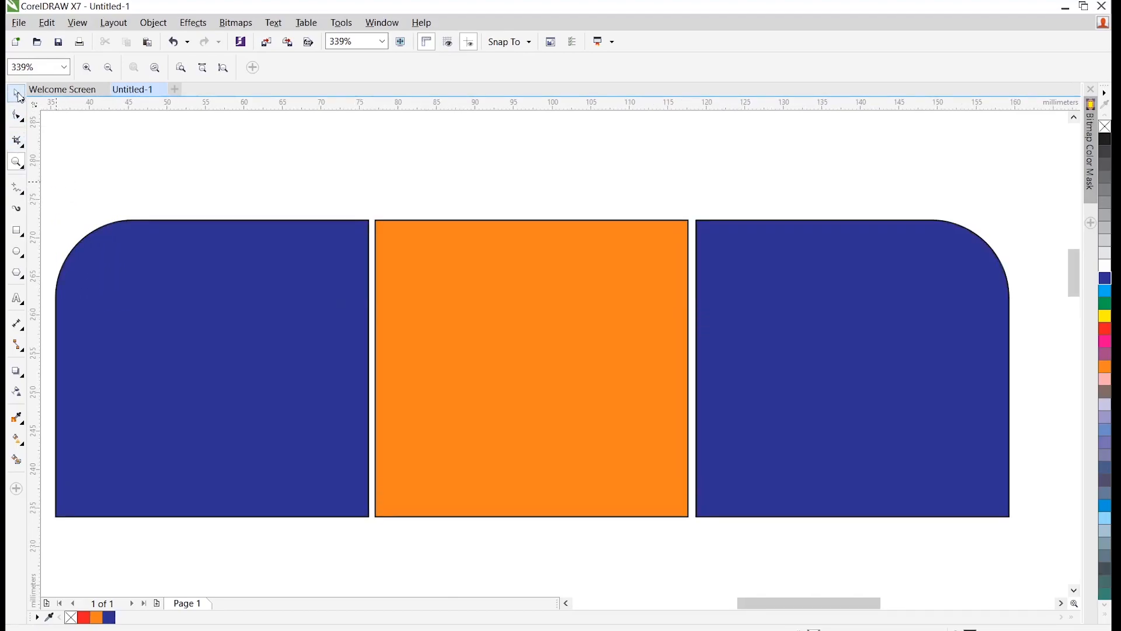
left_click(18, 95)
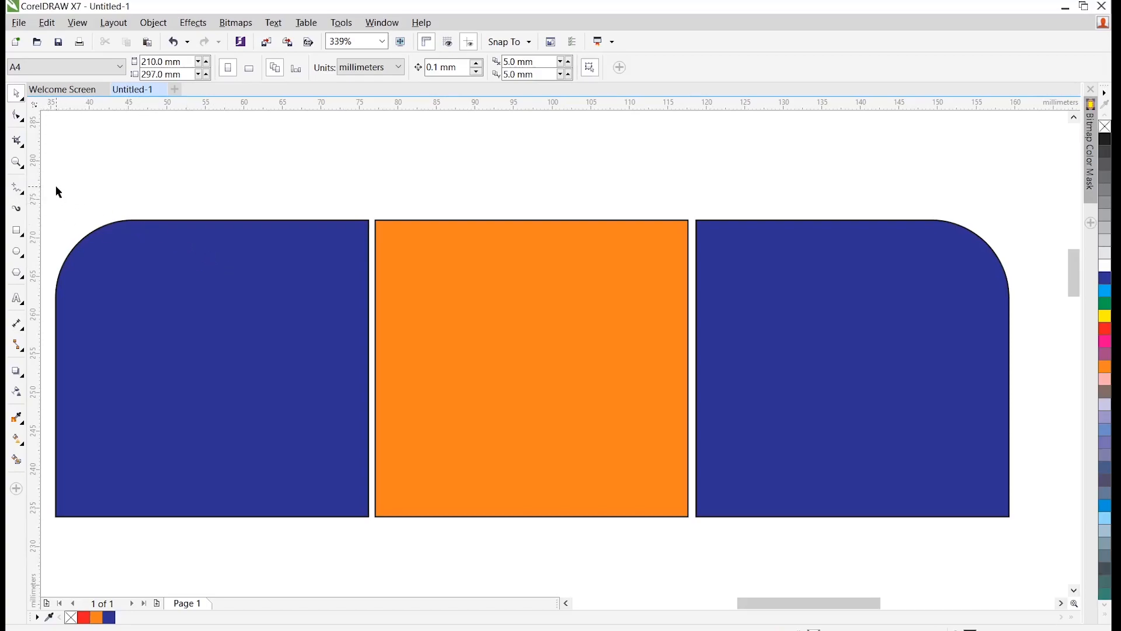
left_click_drag(48, 188, 1034, 542)
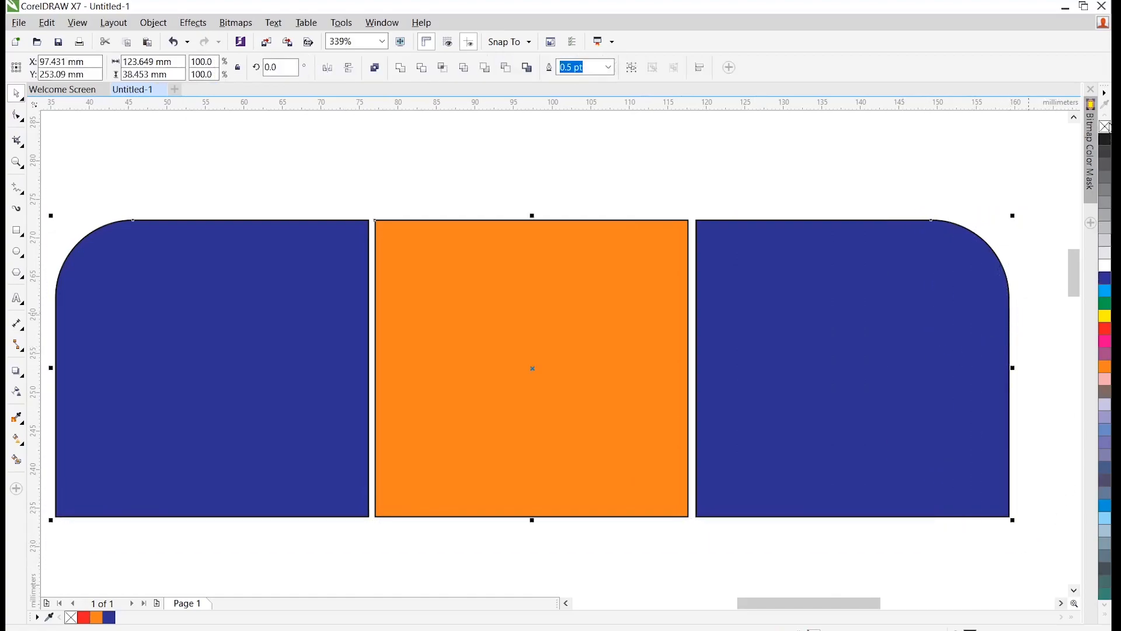
right_click(1105, 127)
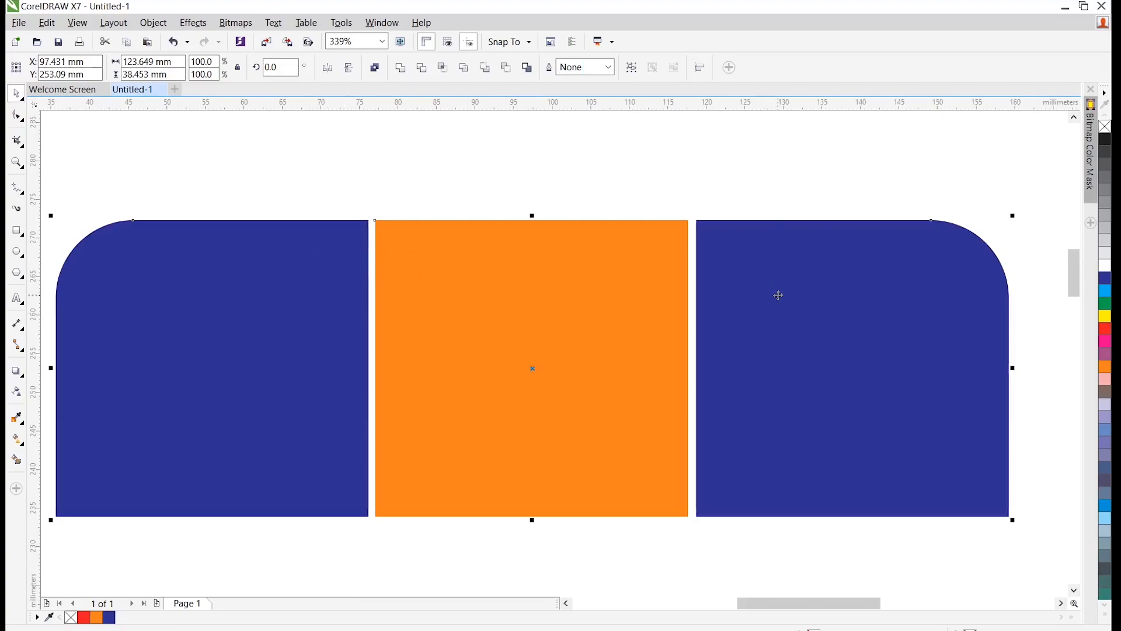
Select all three rectangles and scale them down proportionally to about 66 mm wide, keeping the upper-left corner in place.
left_click(689, 169)
scroll(716, 192, "down", 3)
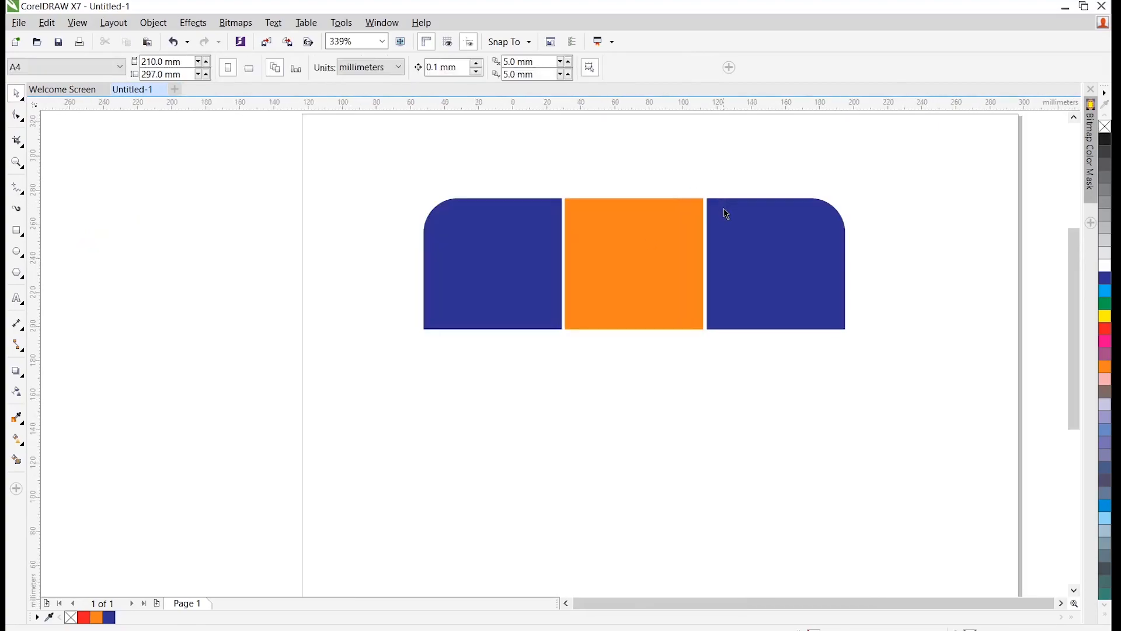
scroll(727, 214, "down", 3)
scroll(710, 228, "up", 1)
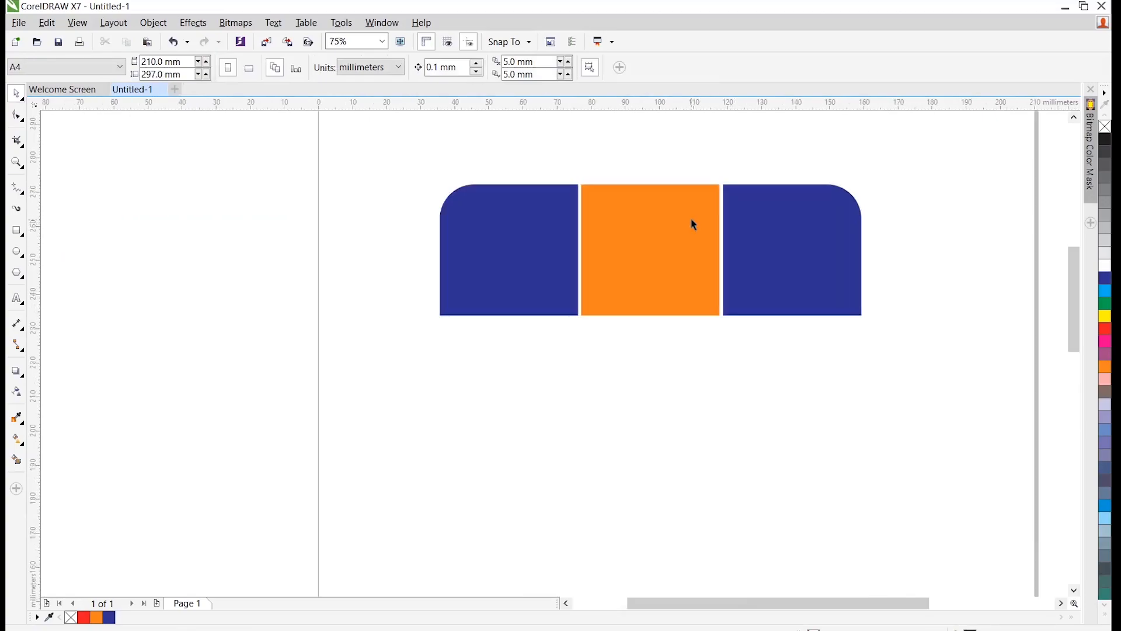
left_click_drag(391, 167, 895, 357)
left_click_drag(865, 319, 686, 262)
left_click_drag(679, 259, 676, 258)
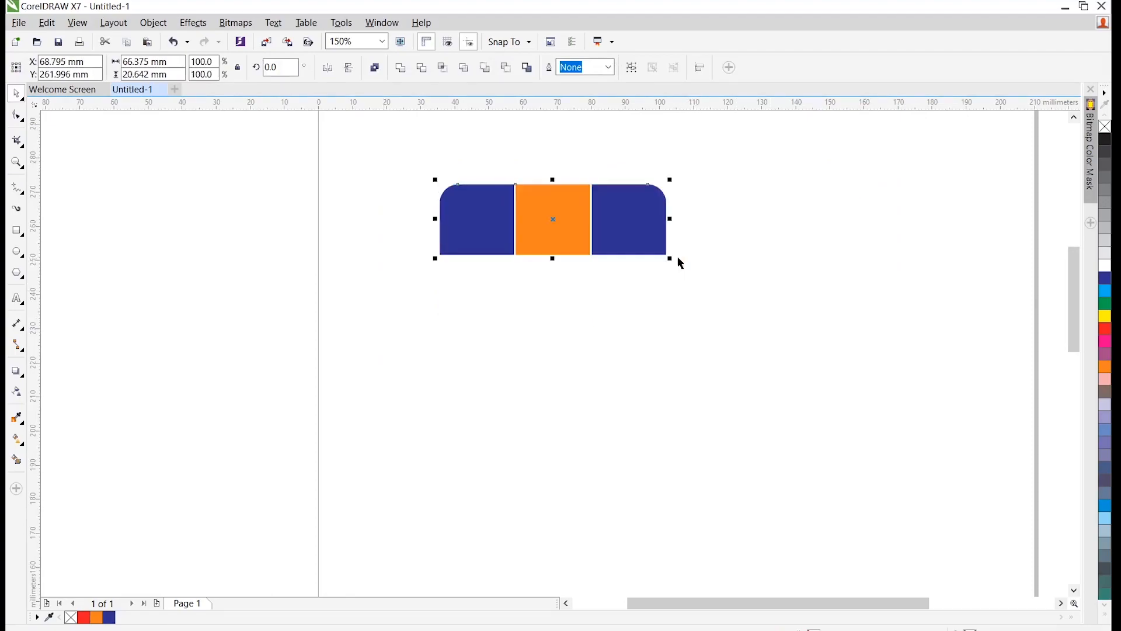
left_click(537, 178)
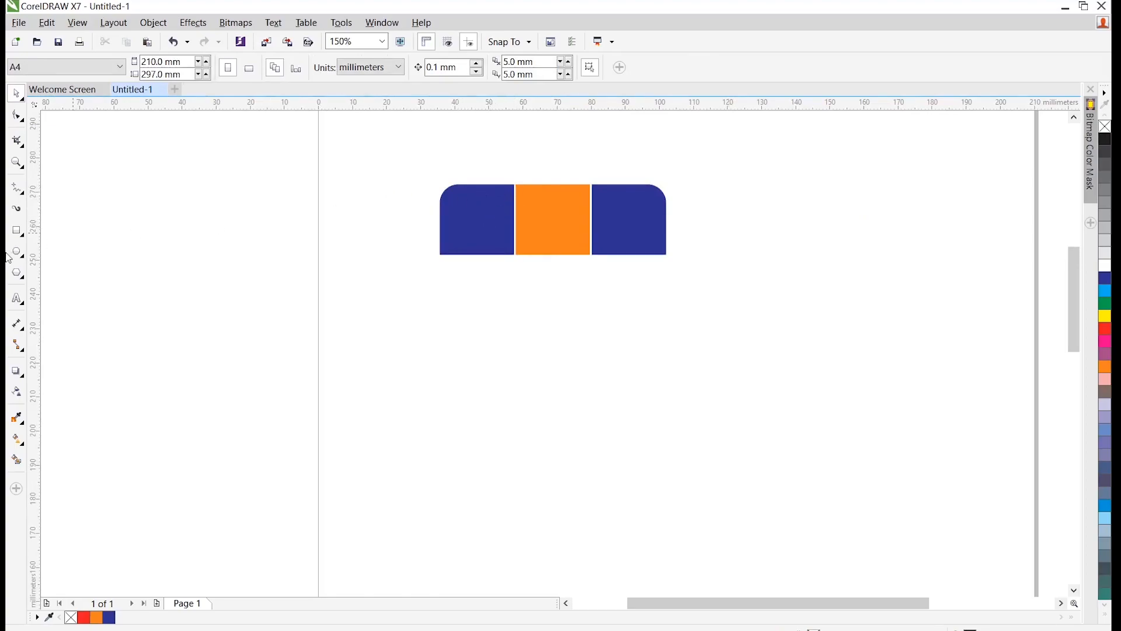
Add the artistic text "tsl" below the rectangles in Arial and enlarge it to about 86 pt.
left_click(21, 304)
left_click(484, 369)
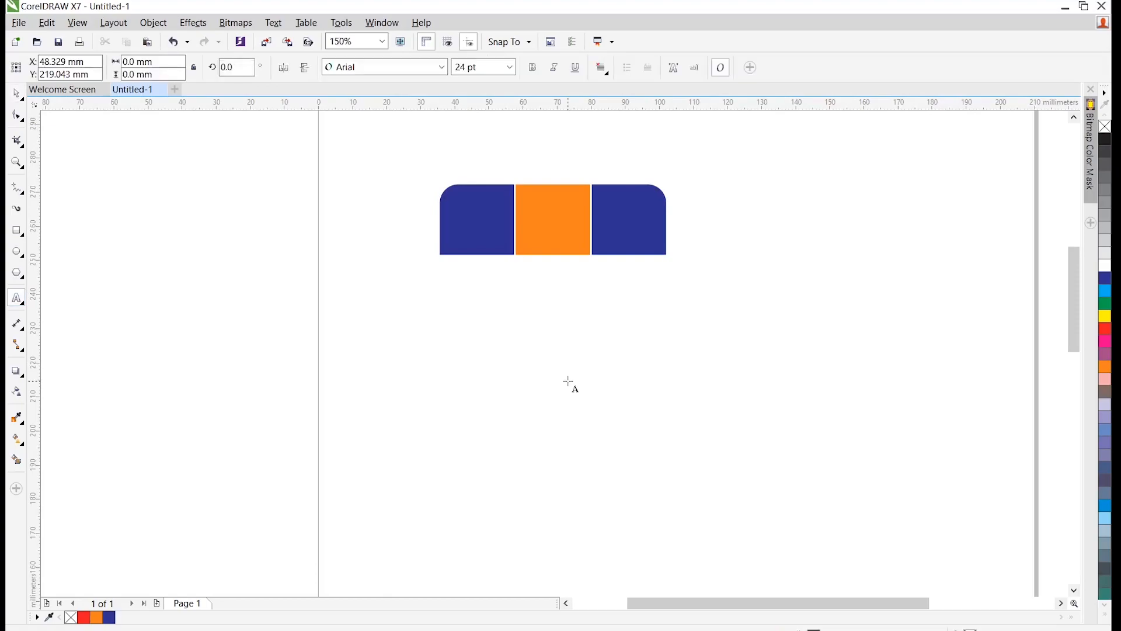
type("t")
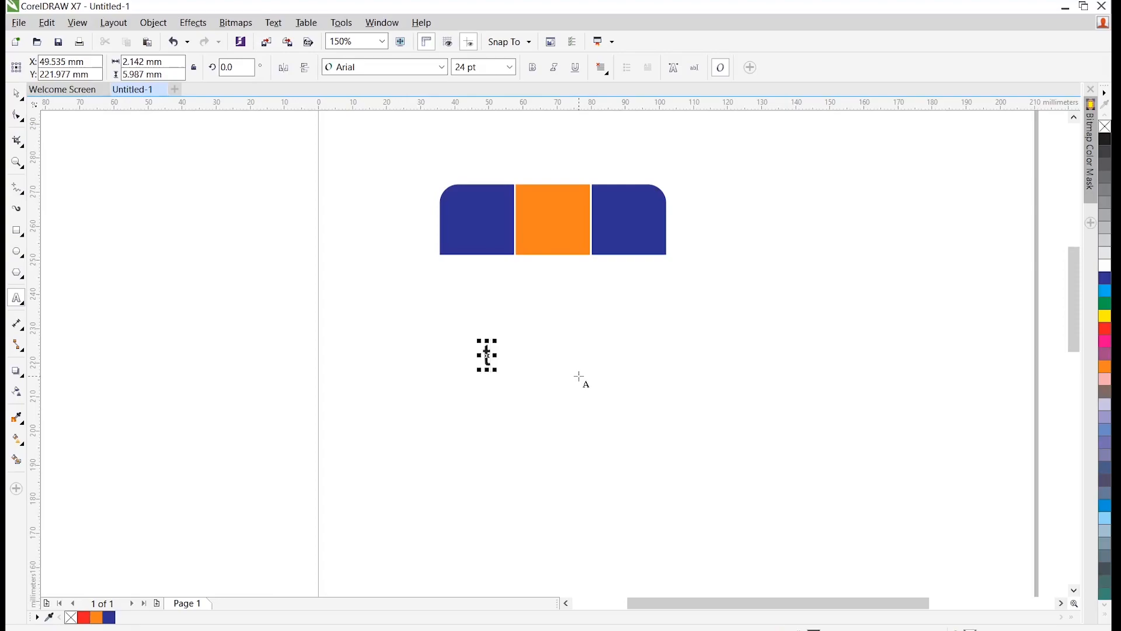
type("sl")
key("ctrl+space")
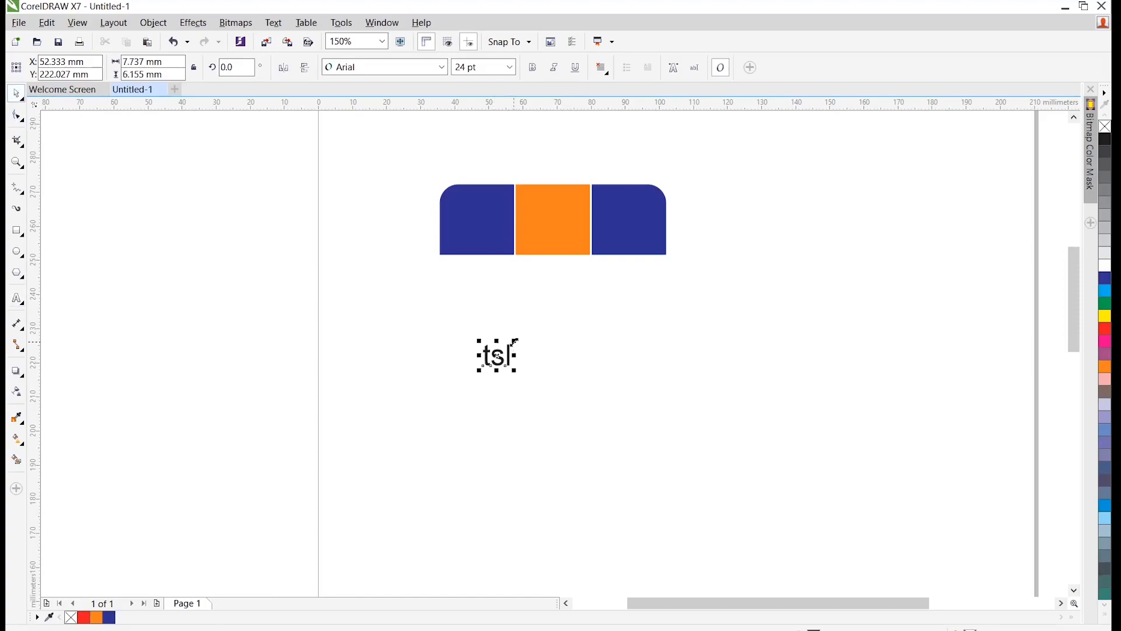
left_click_drag(513, 340, 608, 283)
left_click(656, 310)
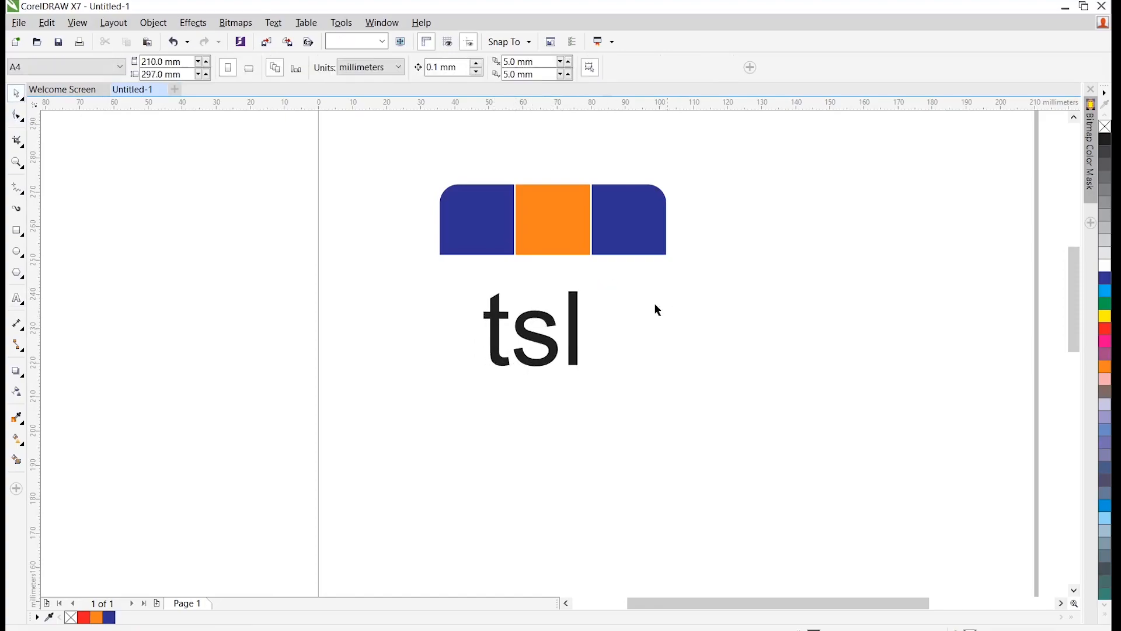
Change the text to uppercase "TSL" and centre it roughly beneath the rectangles.
left_click(536, 326)
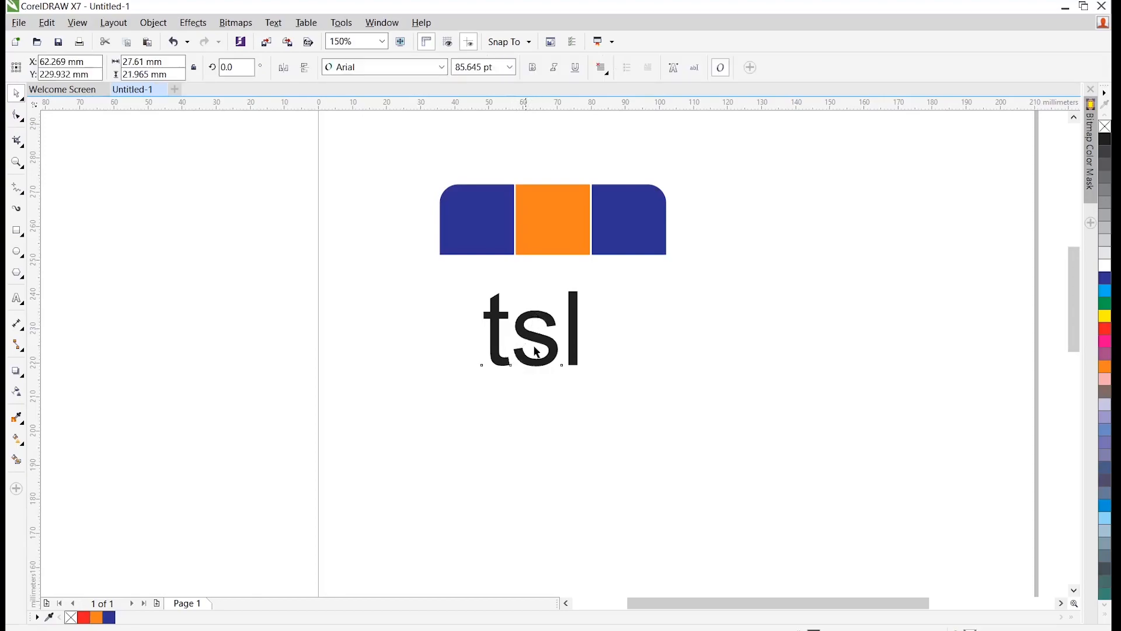
left_click_drag(774, 464, 403, 261)
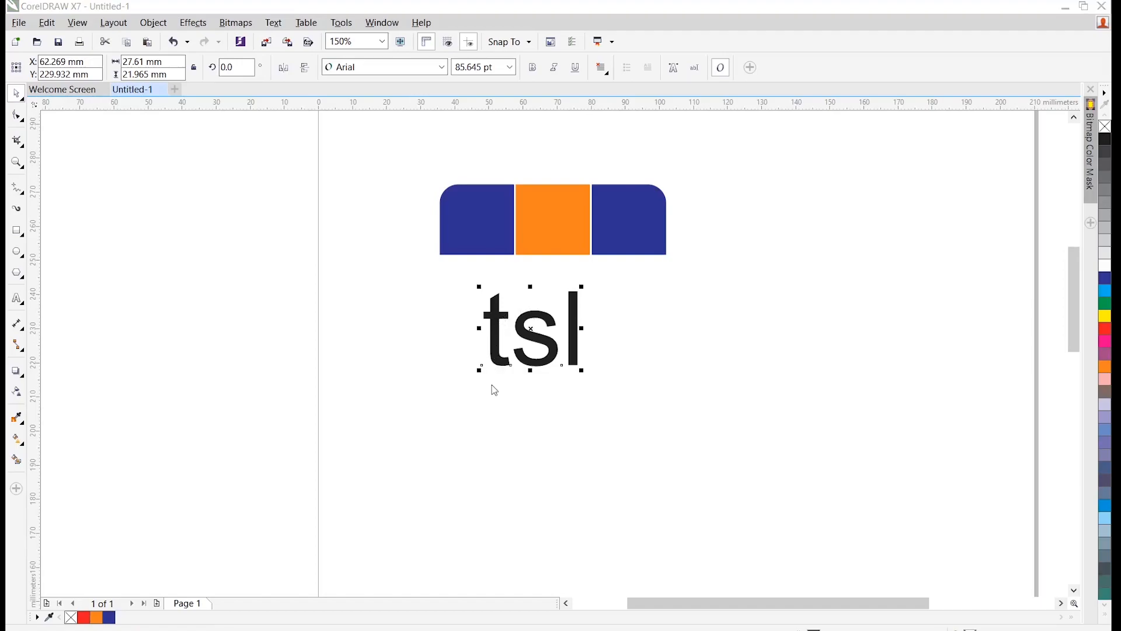
key("shift+F3")
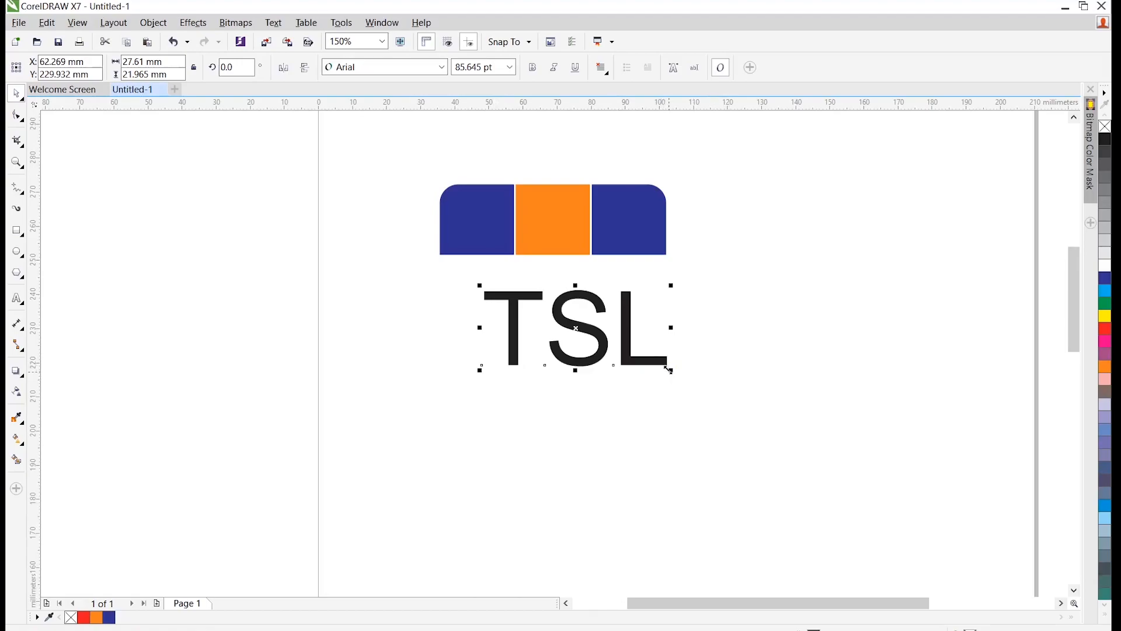
left_click_drag(578, 315, 552, 323)
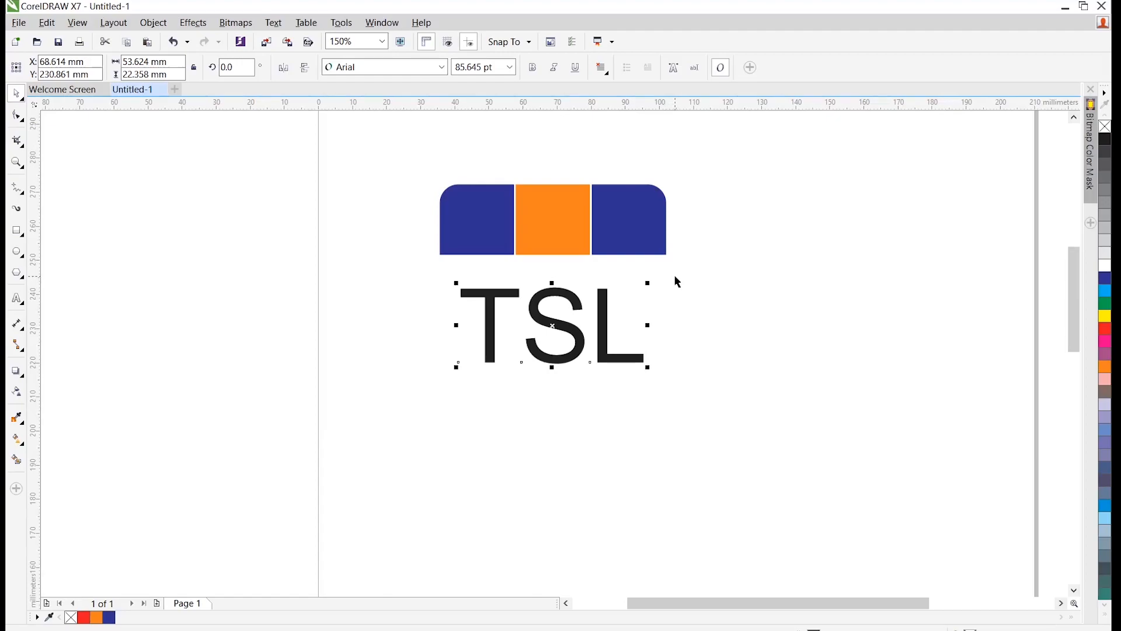
Break the text TSL apart into single letters and spread the T, S and L away from each other.
key("ctrl+k")
left_click_drag(490, 294, 375, 286)
left_click_drag(564, 321, 531, 365)
left_click_drag(613, 358, 706, 352)
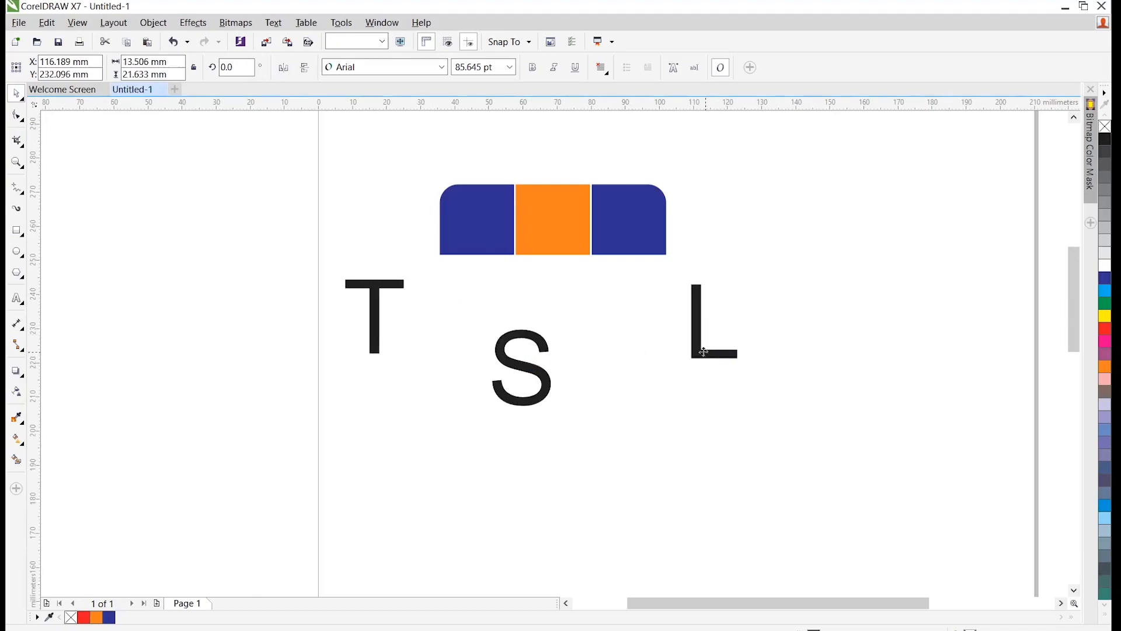
Move the letter T onto the left blue rectangle, set its font size to 72 pt and fit it within the rectangle.
left_click_drag(387, 287, 480, 279)
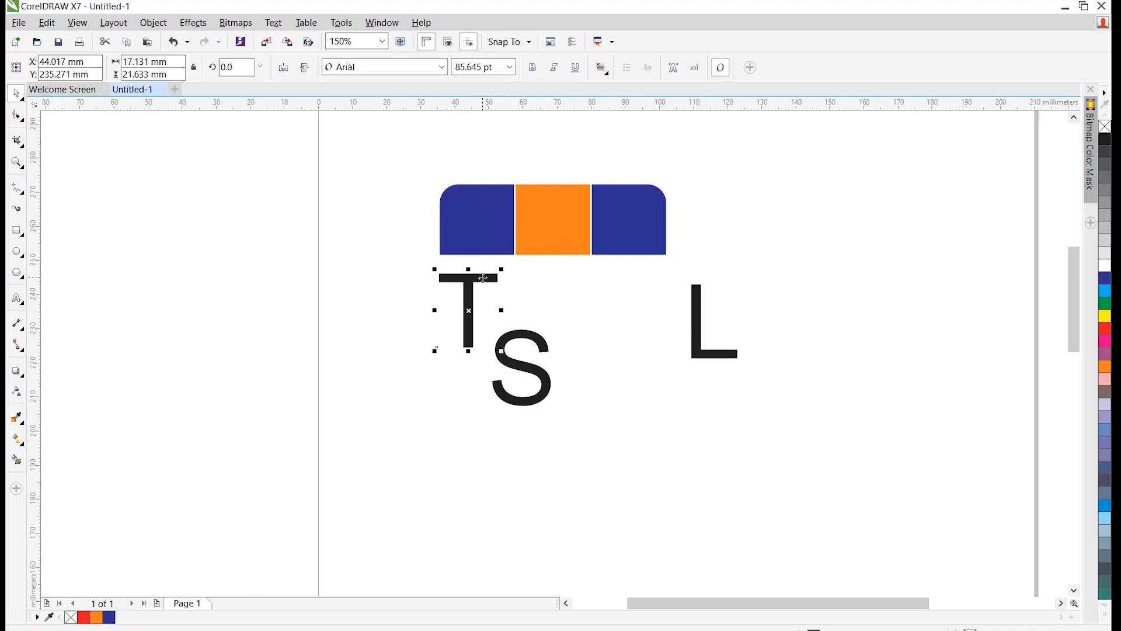
left_click_drag(473, 275, 478, 206)
scroll(491, 168, "up", 2)
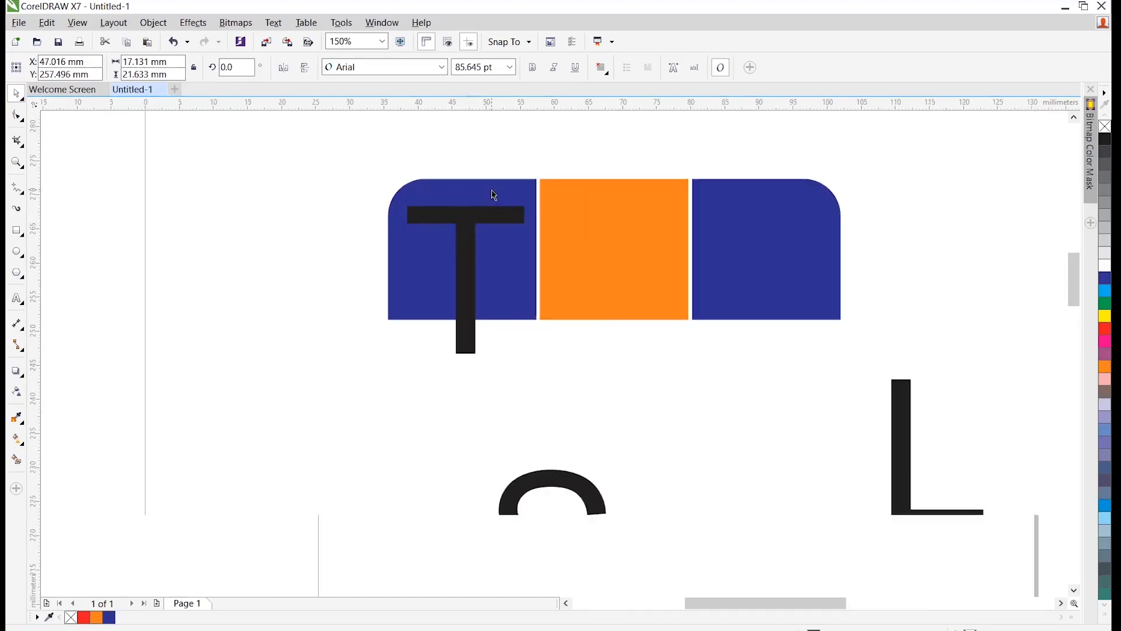
double_click(490, 67)
type("68")
key("Return")
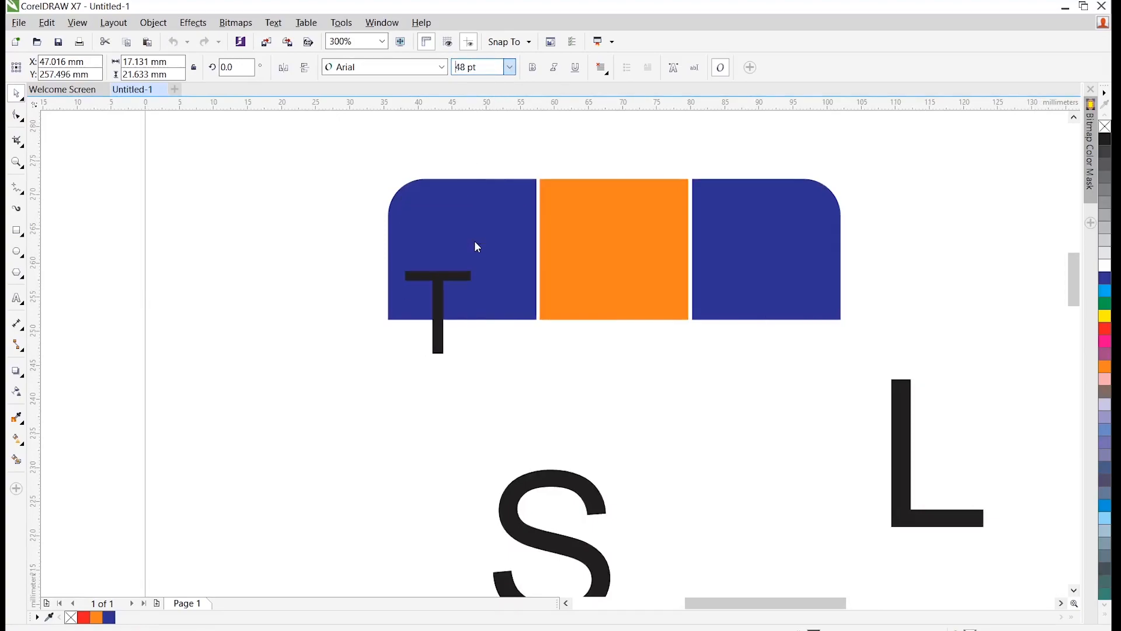
type("72")
key("Return")
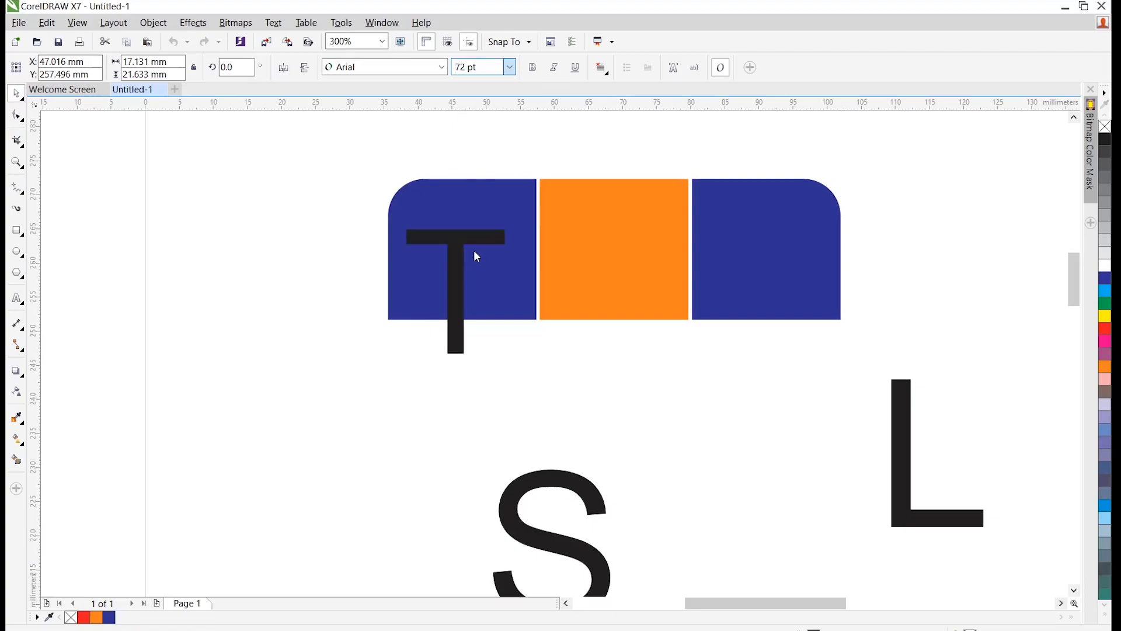
left_click(474, 251)
left_click_drag(460, 243, 469, 209)
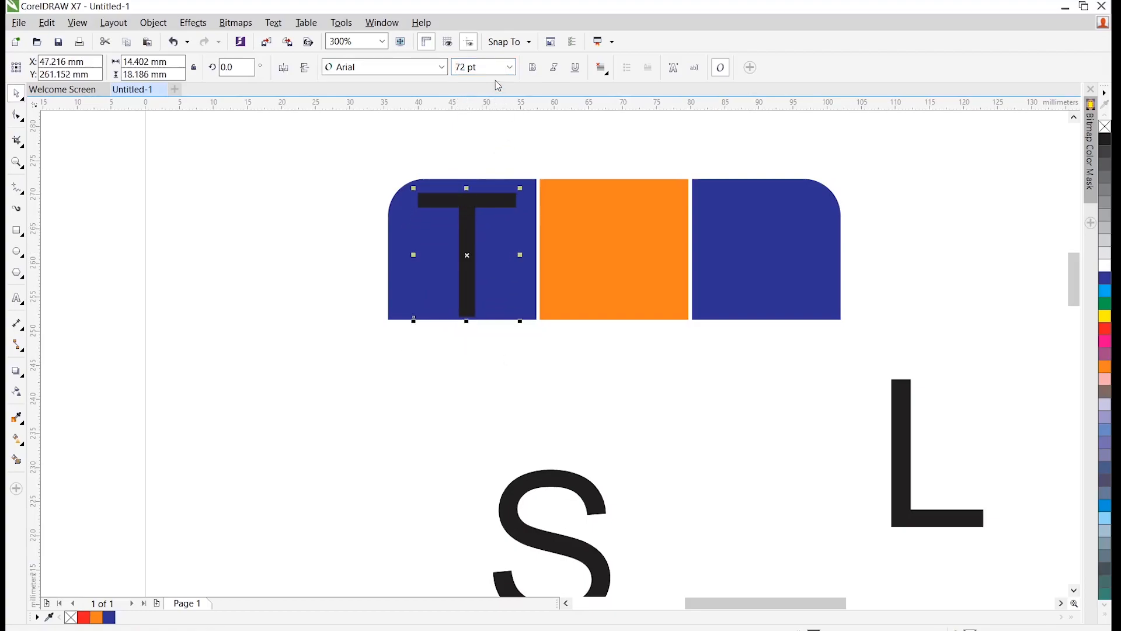
Reduce the letter T on the left rectangle to a font size of about 64 pt.
left_click(474, 67)
type("18")
key("Return")
key("Down")
key("Down")
key("Down")
key("Up")
key("Return")
left_click_drag(498, 220, 510, 204)
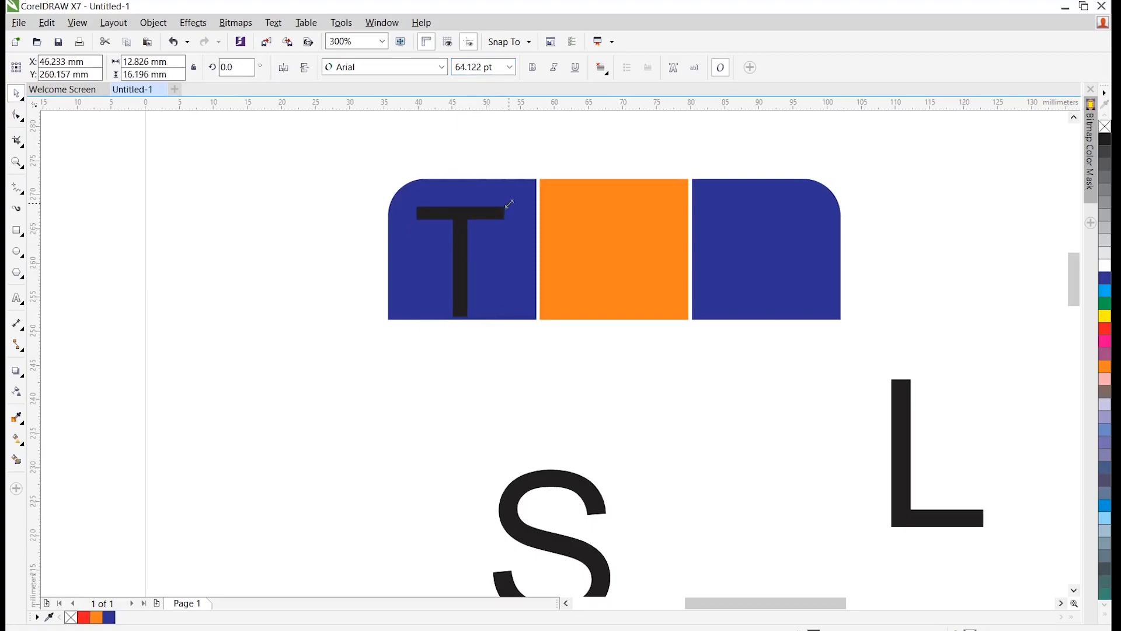
Make the T bold and italic, fill it with white, and shift it so its bar overlaps the orange rectangle's edge.
left_click(533, 69)
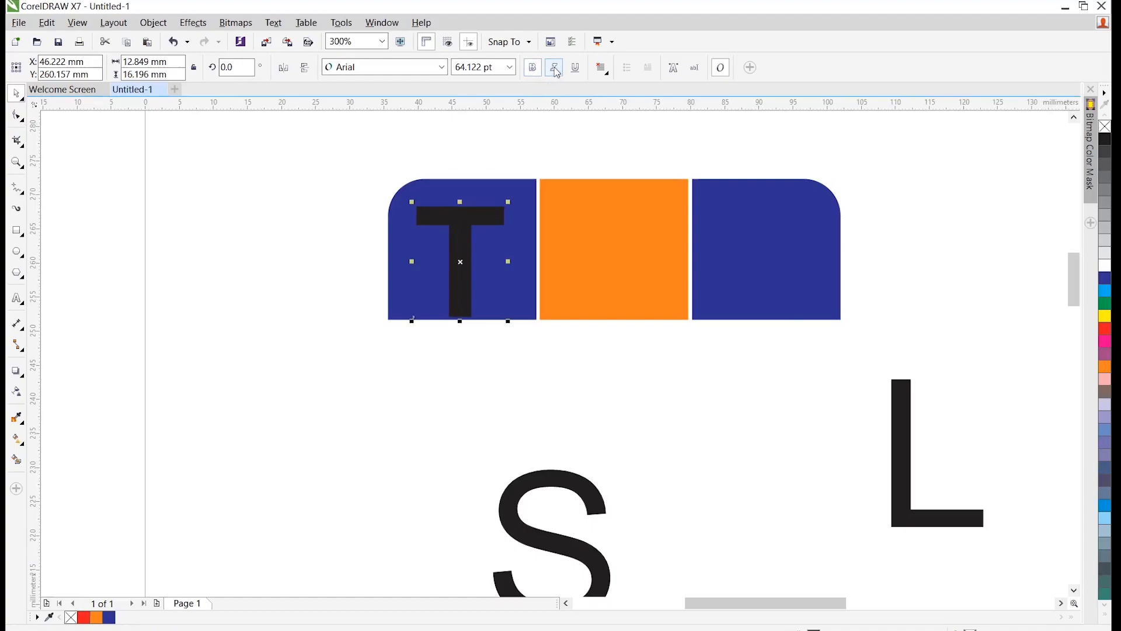
left_click(556, 70)
left_click_drag(476, 243, 473, 237)
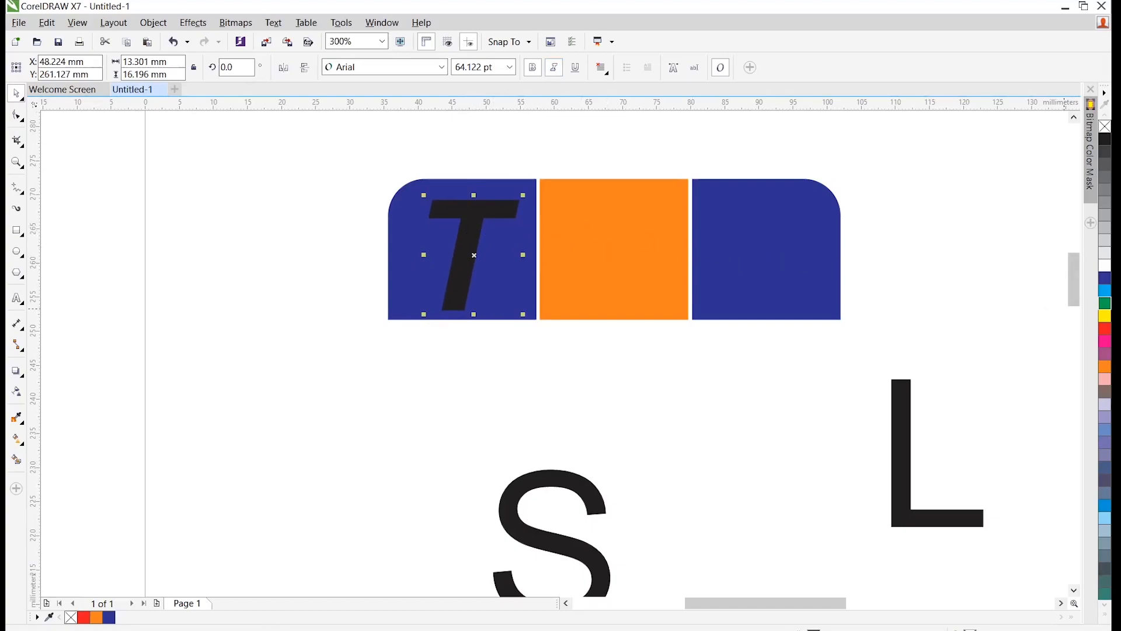
left_click(1104, 265)
left_click_drag(461, 220, 505, 220)
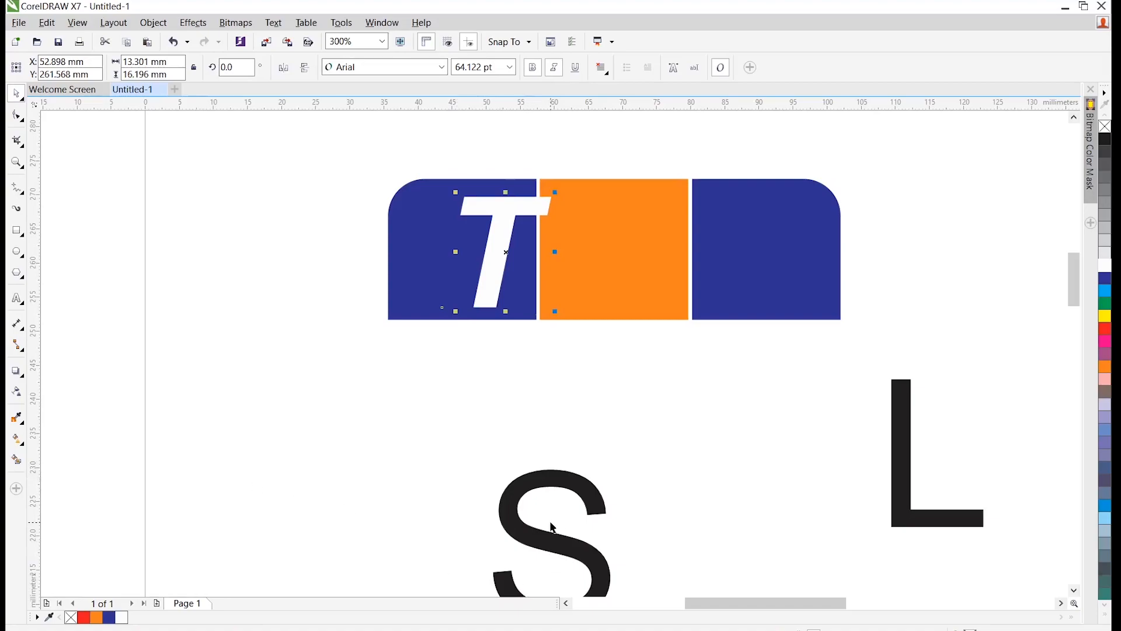
Move the letter S onto the orange rectangle, match the T's font size of 64.122 pt, and fit it inside the rectangle.
left_click(584, 497)
left_click_drag(585, 493, 657, 238)
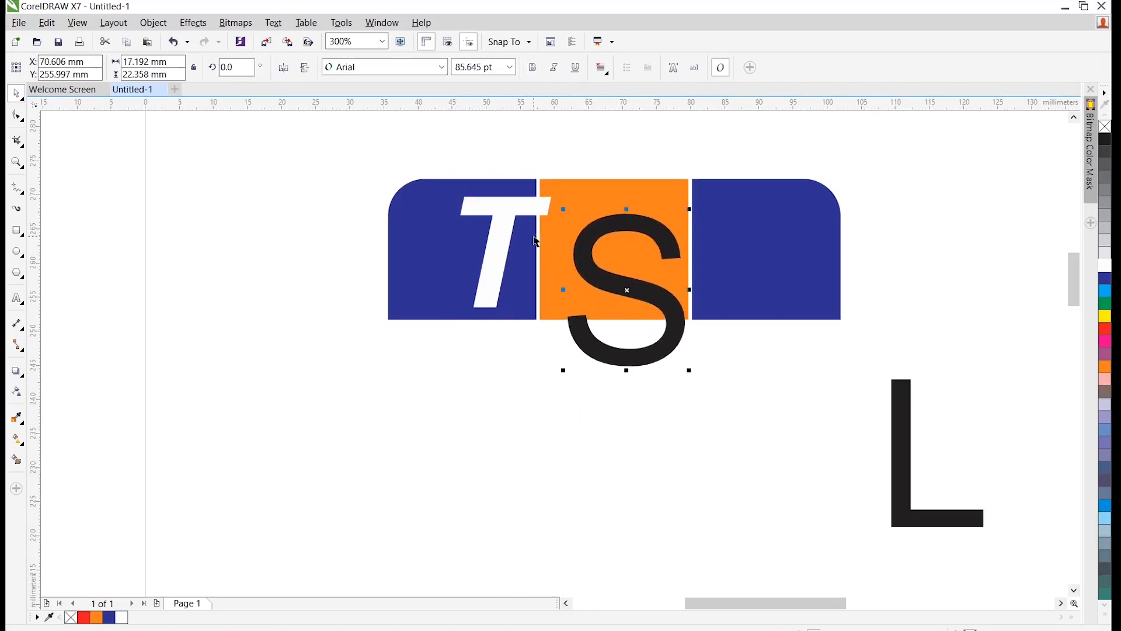
left_click(512, 217)
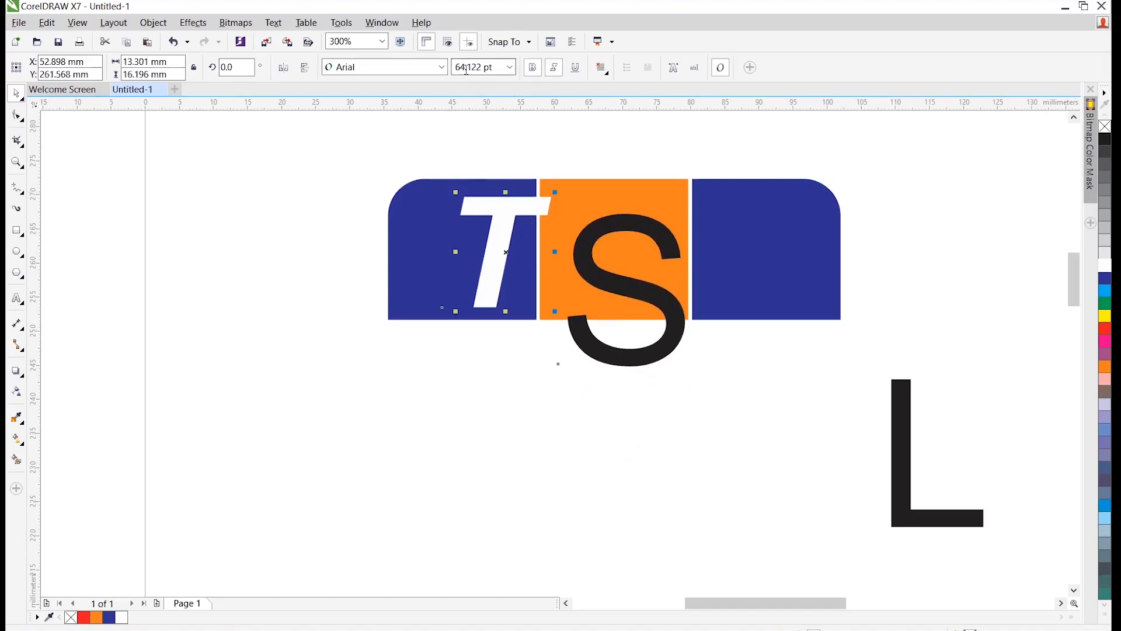
left_click(634, 220)
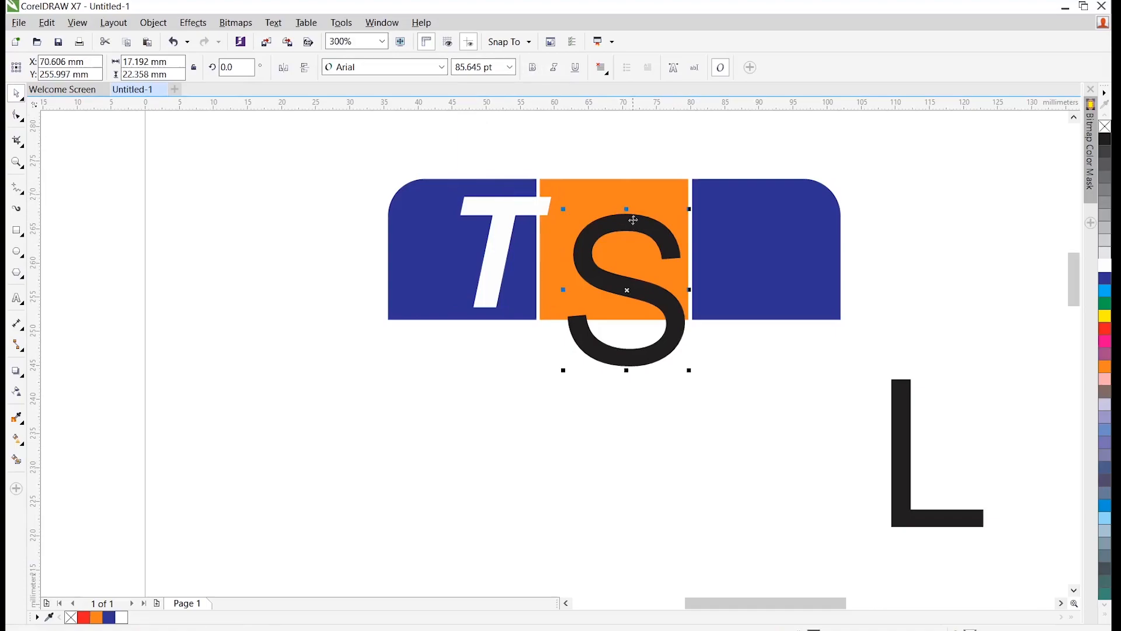
double_click(482, 67)
type("64.122")
key("Return")
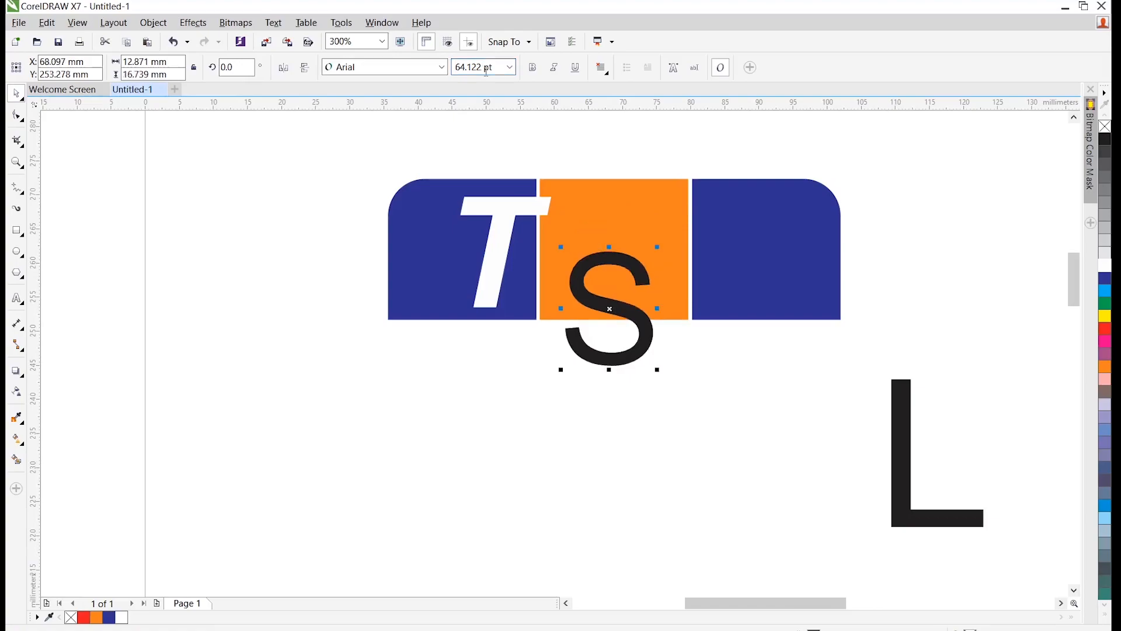
left_click_drag(638, 317, 639, 259)
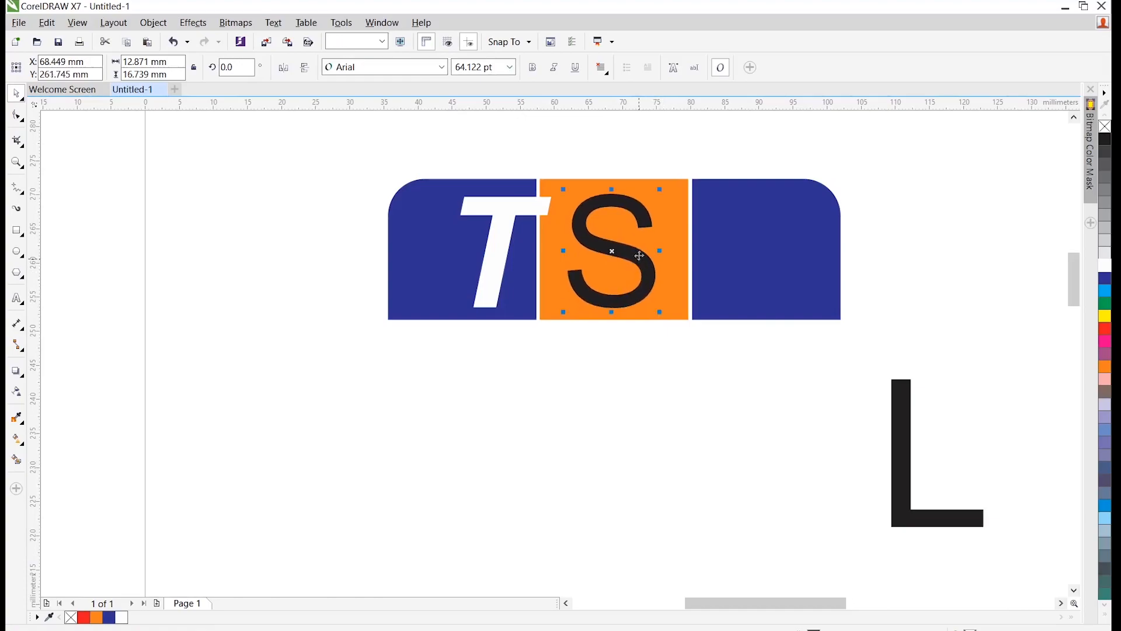
Make the S bold and italic and nudge it to the middle of the orange rectangle.
left_click(533, 68)
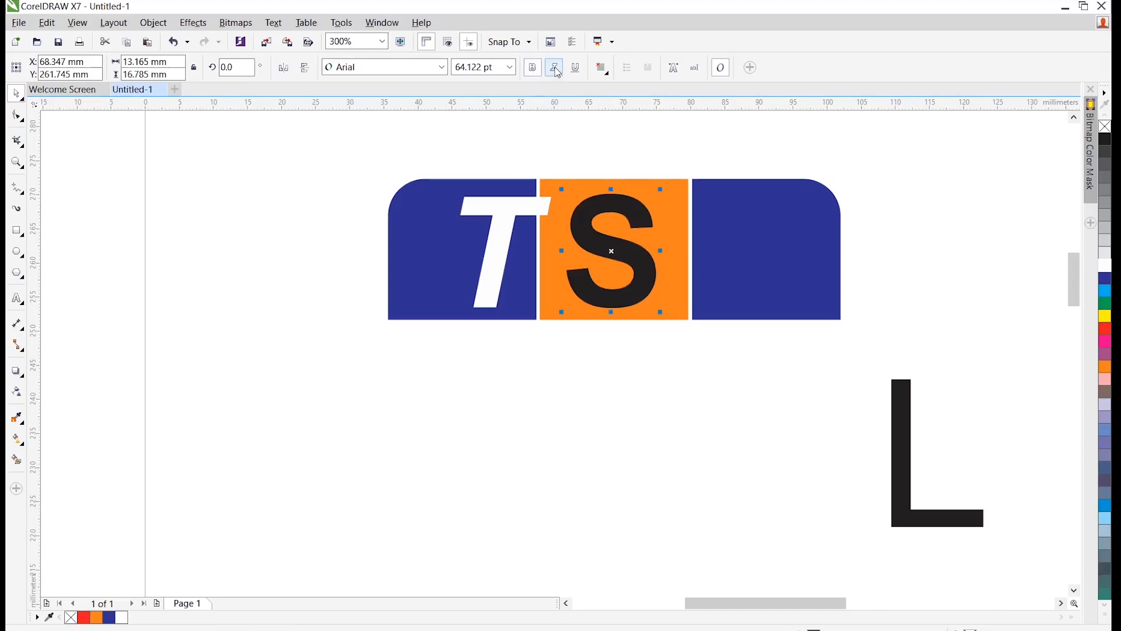
left_click(557, 70)
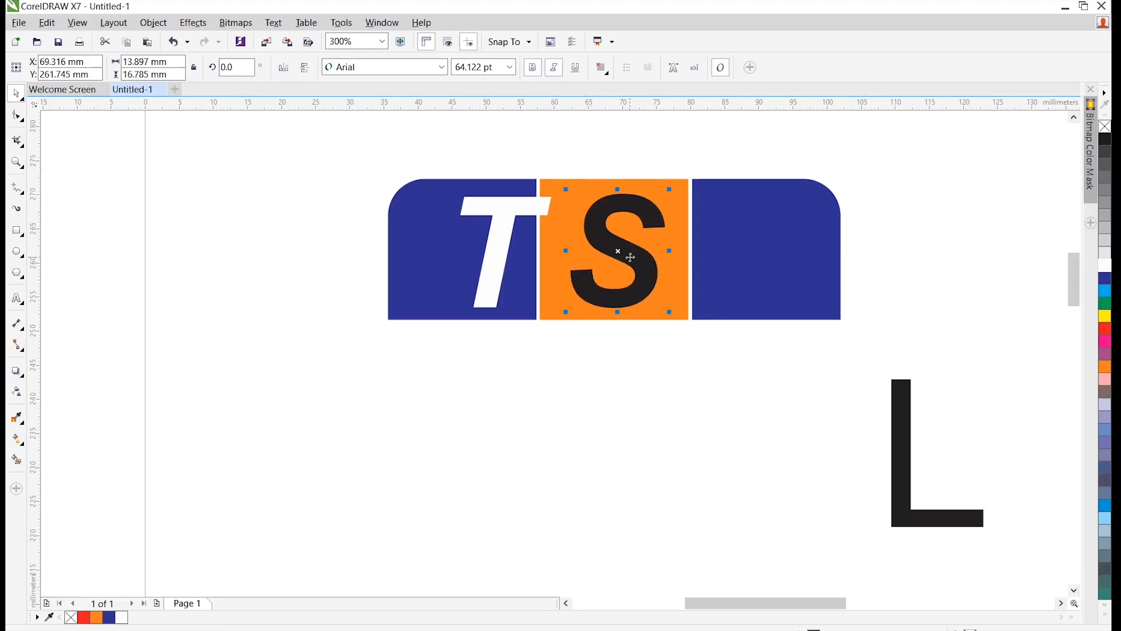
left_click_drag(629, 257, 626, 260)
Move the letter L onto the right blue rectangle and set its font size to 64.122 pt.
left_click_drag(899, 445, 728, 260)
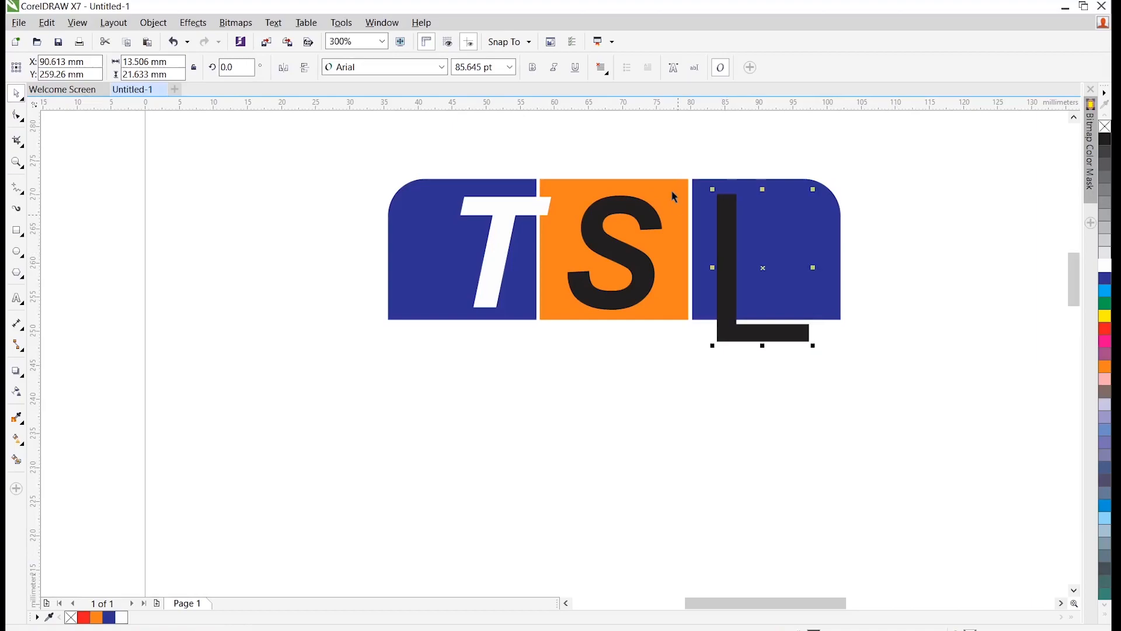
left_click_drag(484, 68, 456, 67)
type("64.122")
key("Return")
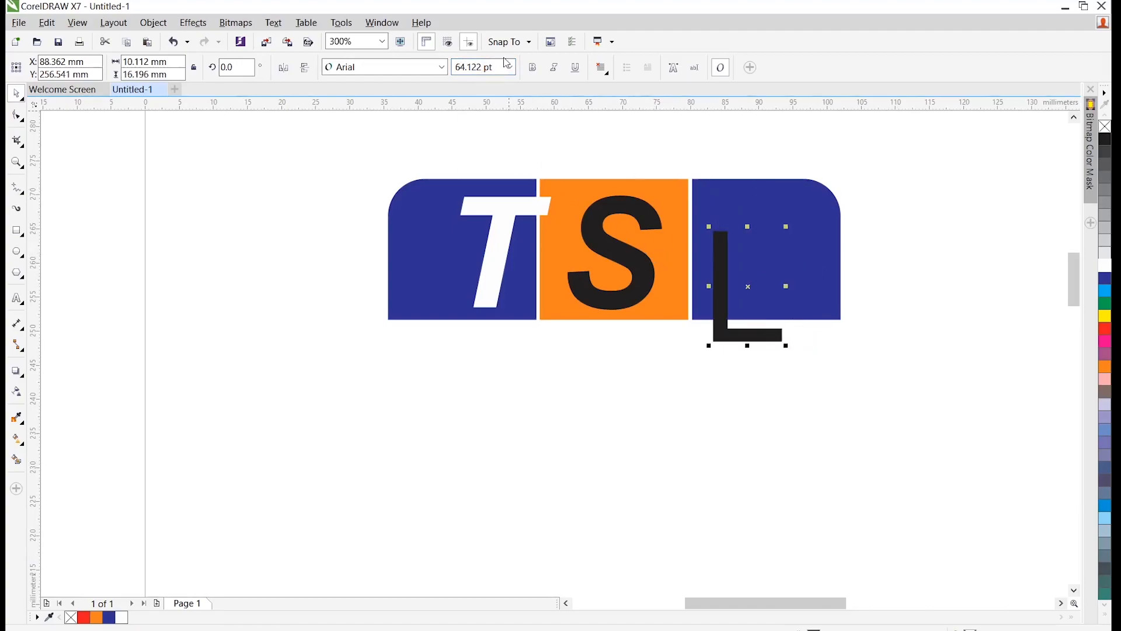
Make the L bold and italic, move it to overlap the gap beside the orange rectangle, and fill it with white.
left_click(533, 69)
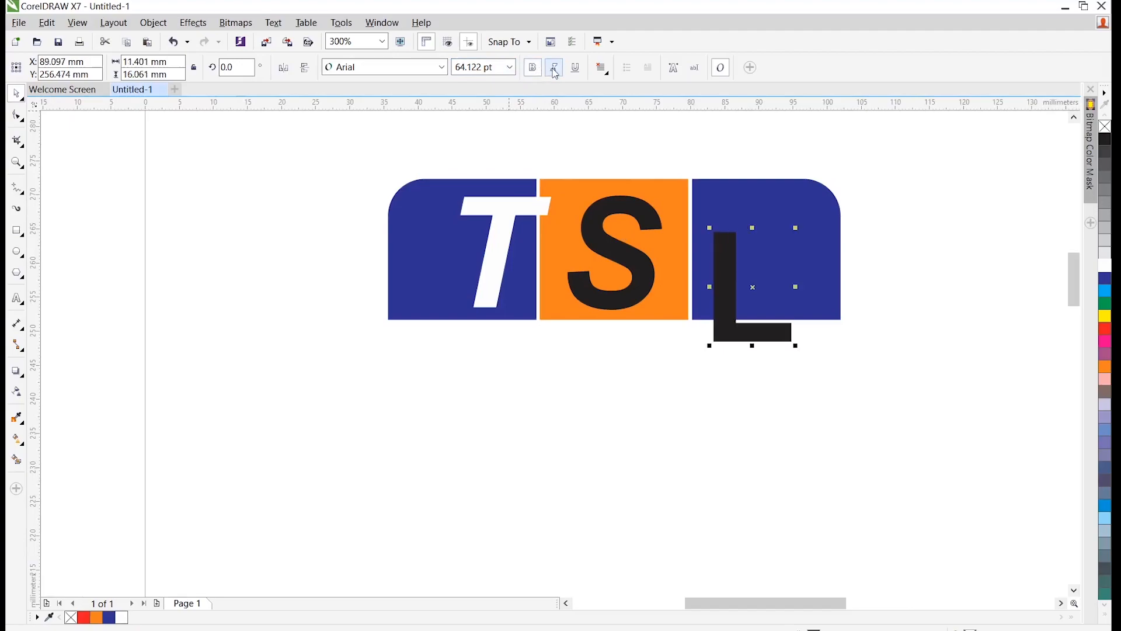
left_click(555, 68)
left_click_drag(737, 284, 711, 245)
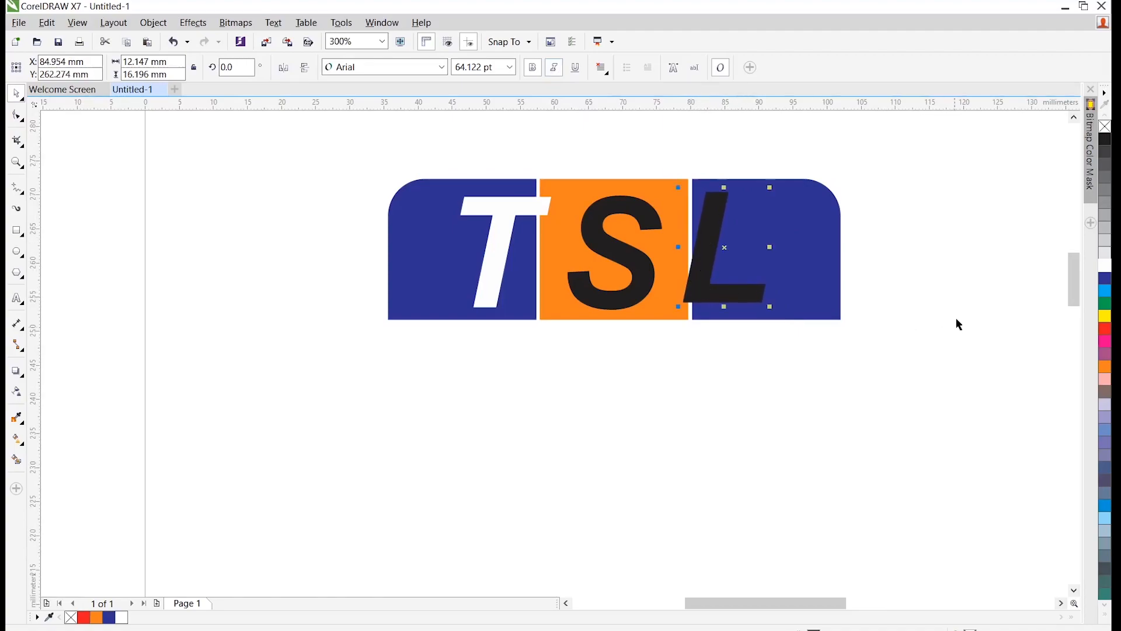
left_click(1106, 266)
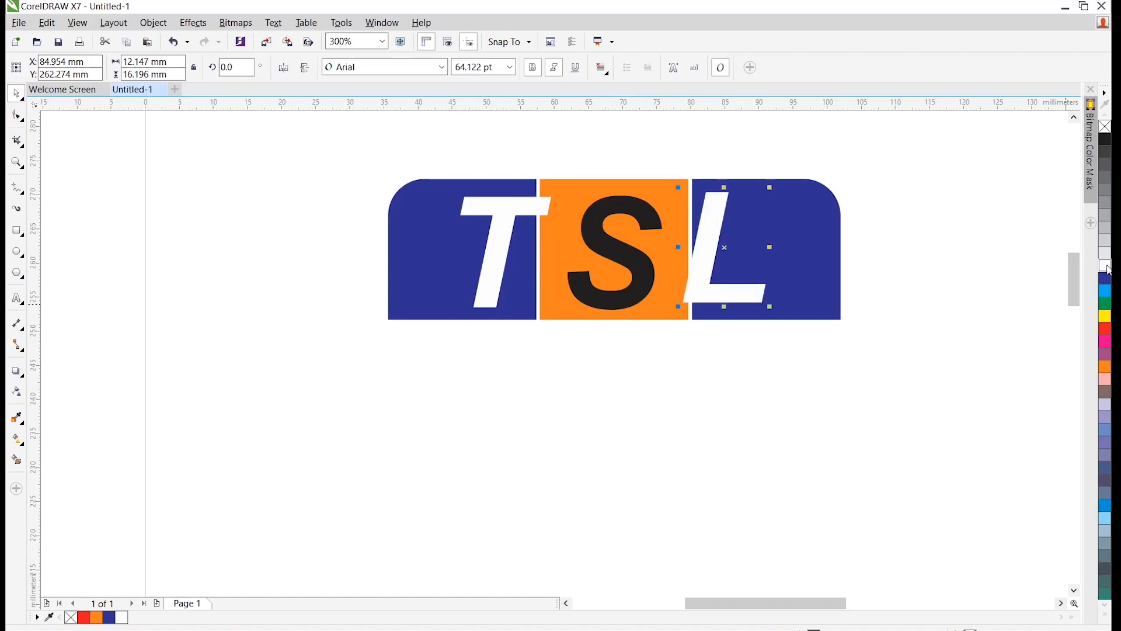
Fill the letter S on the orange rectangle with dark blue and deselect it.
left_click(646, 219)
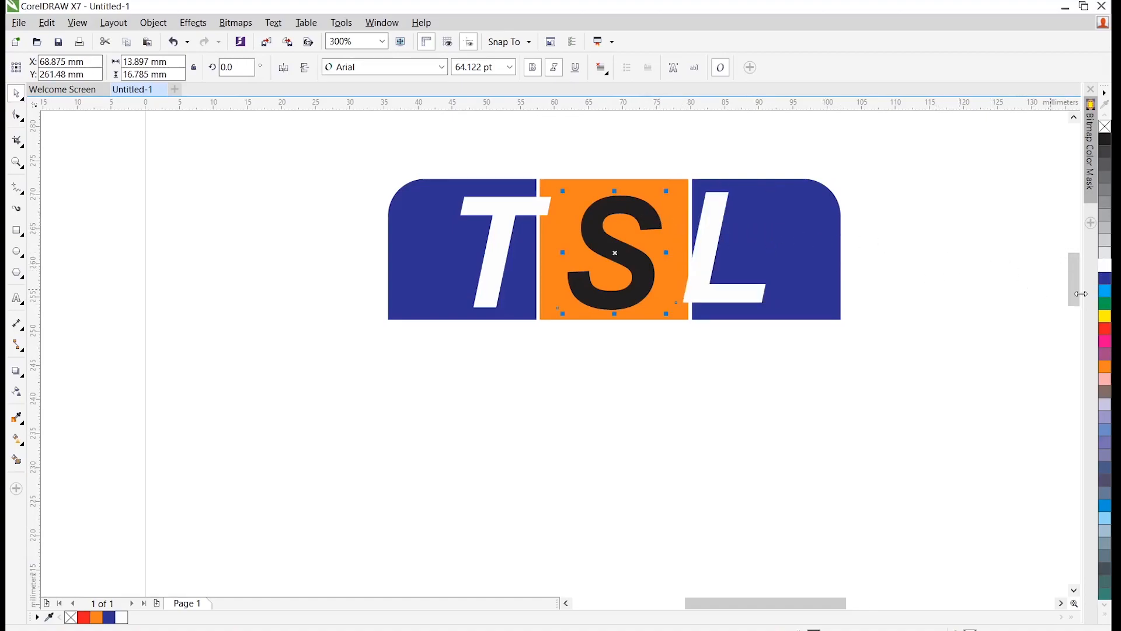
left_click(1105, 277)
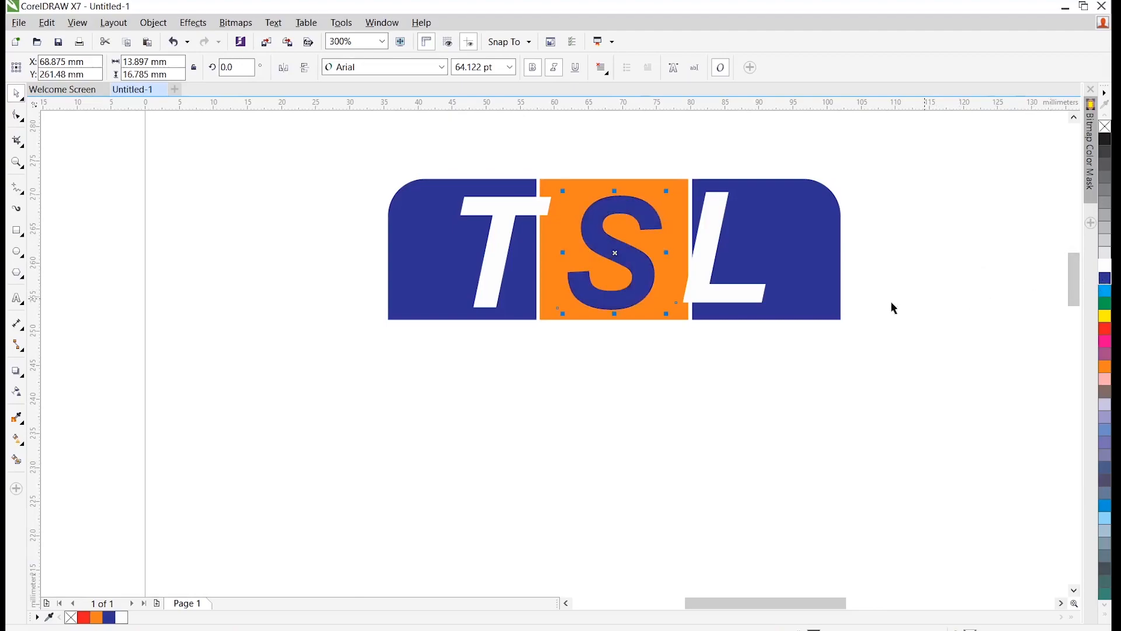
left_click(862, 340)
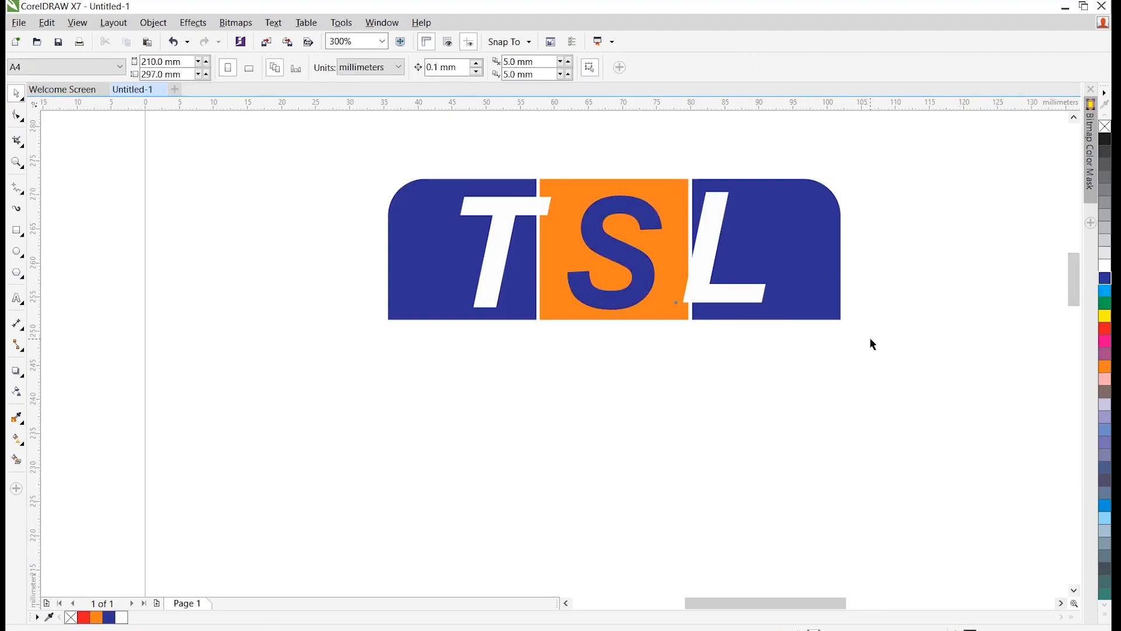